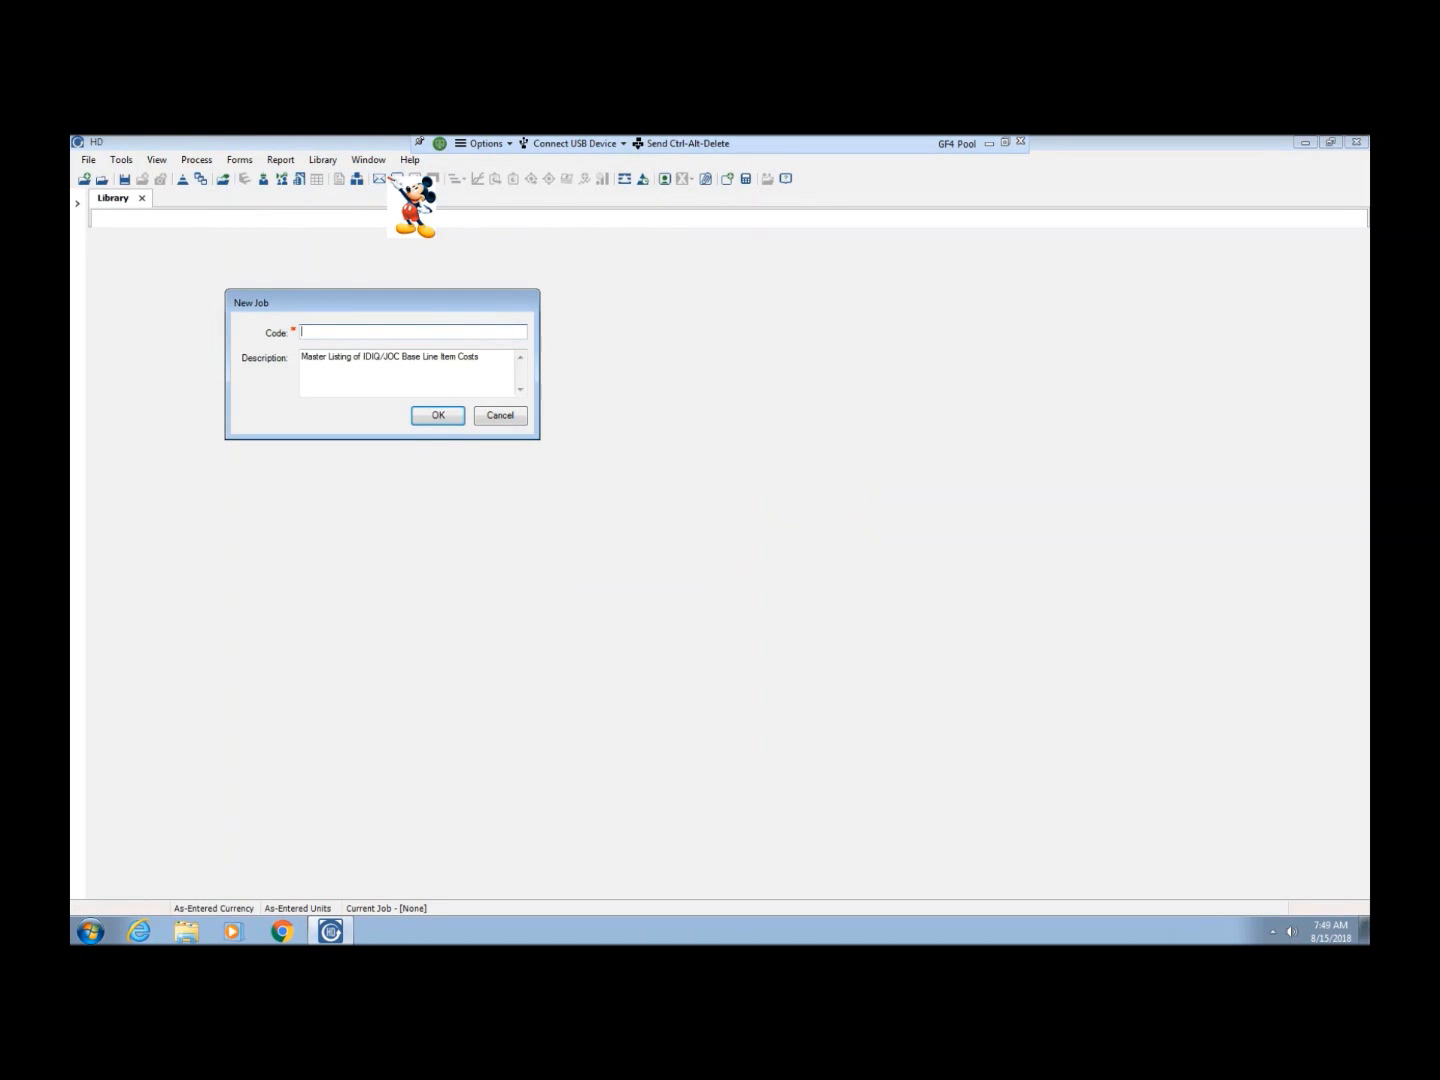
Create a new job with the code "Curcuit Judges Chambers Austin", keeping the prefilled description
{"action": "type", "text": "Curcuit Judges Chambers Austinb"}
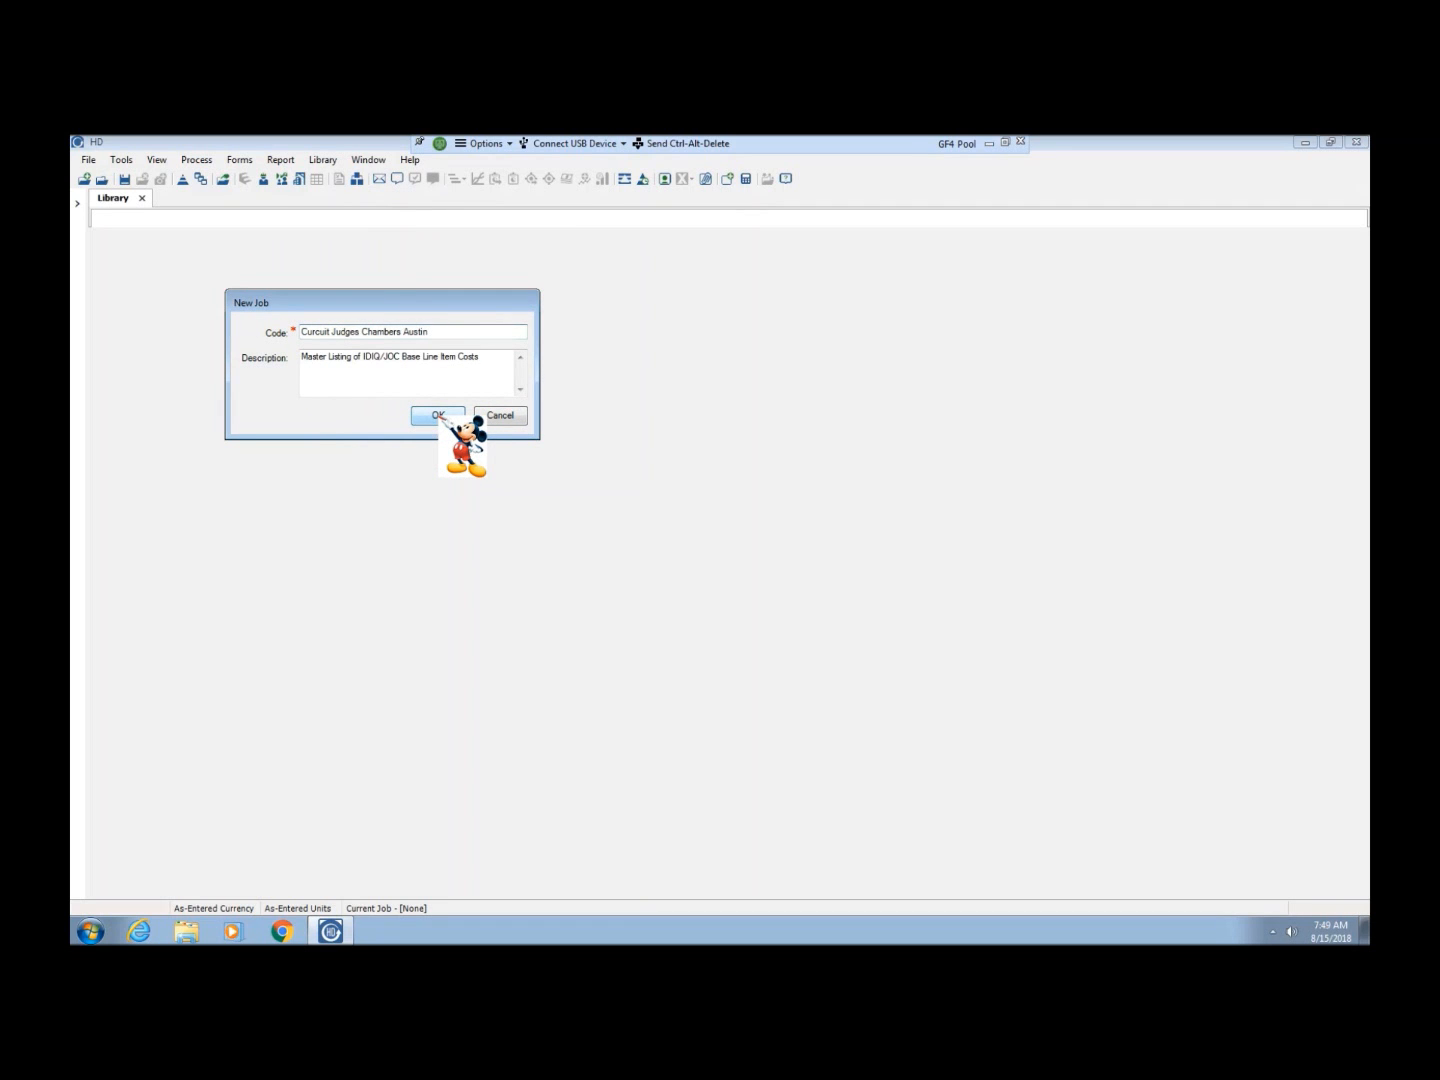
{"action": "left_click", "coordinate": [437, 414]}
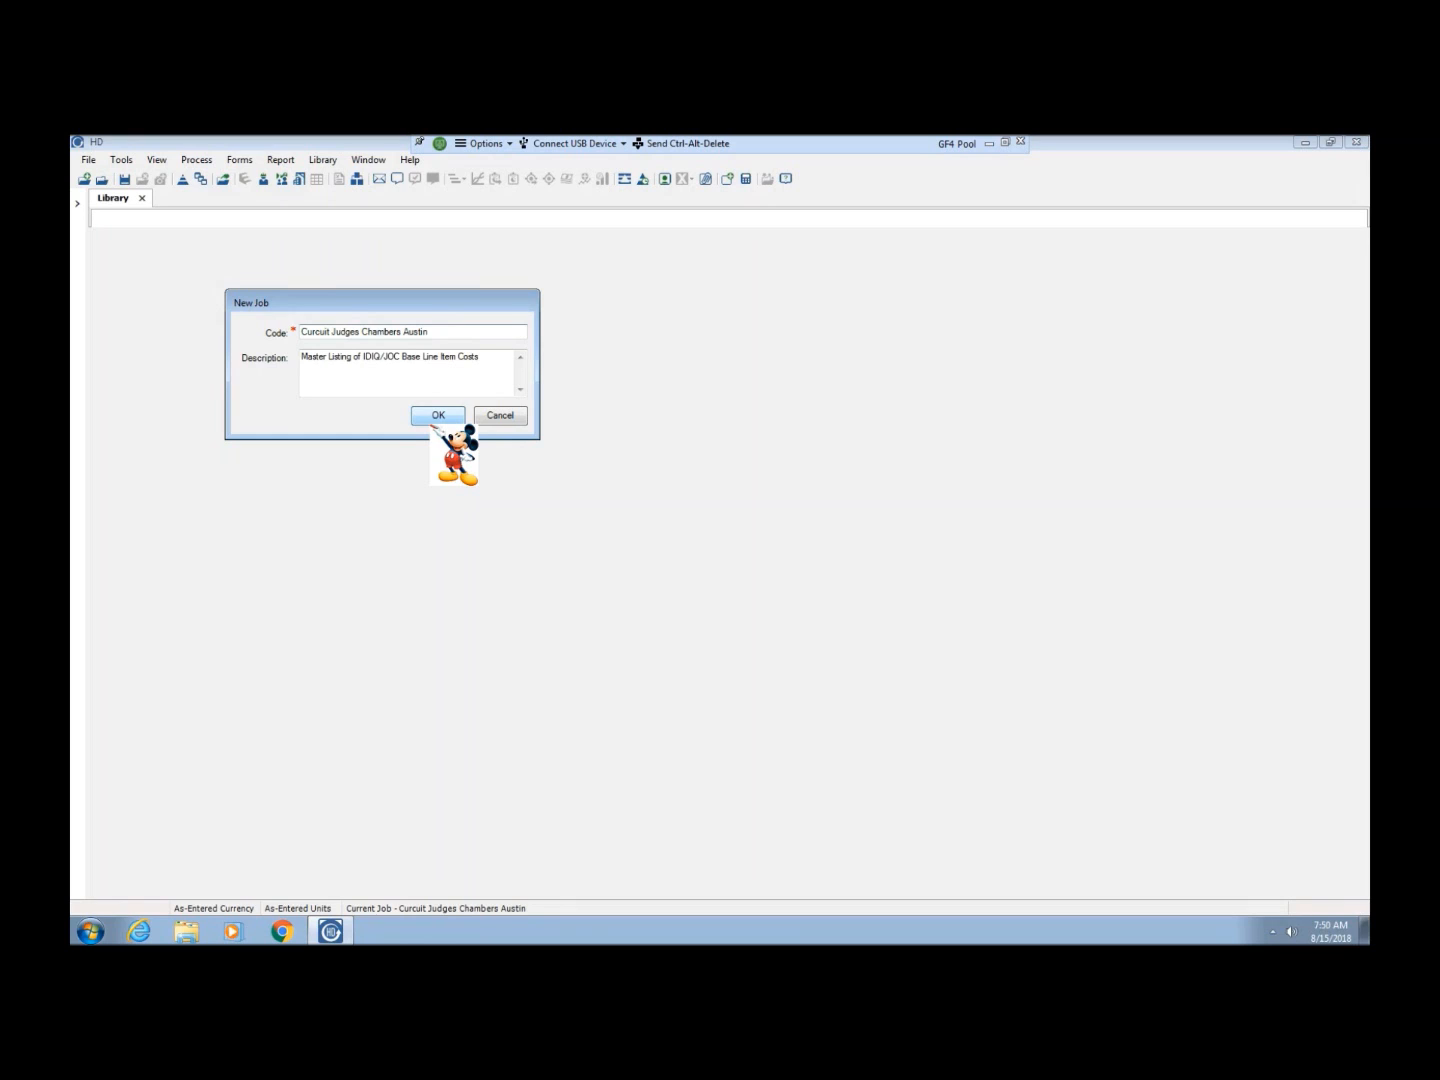
{"action": "left_click", "coordinate": [435, 419]}
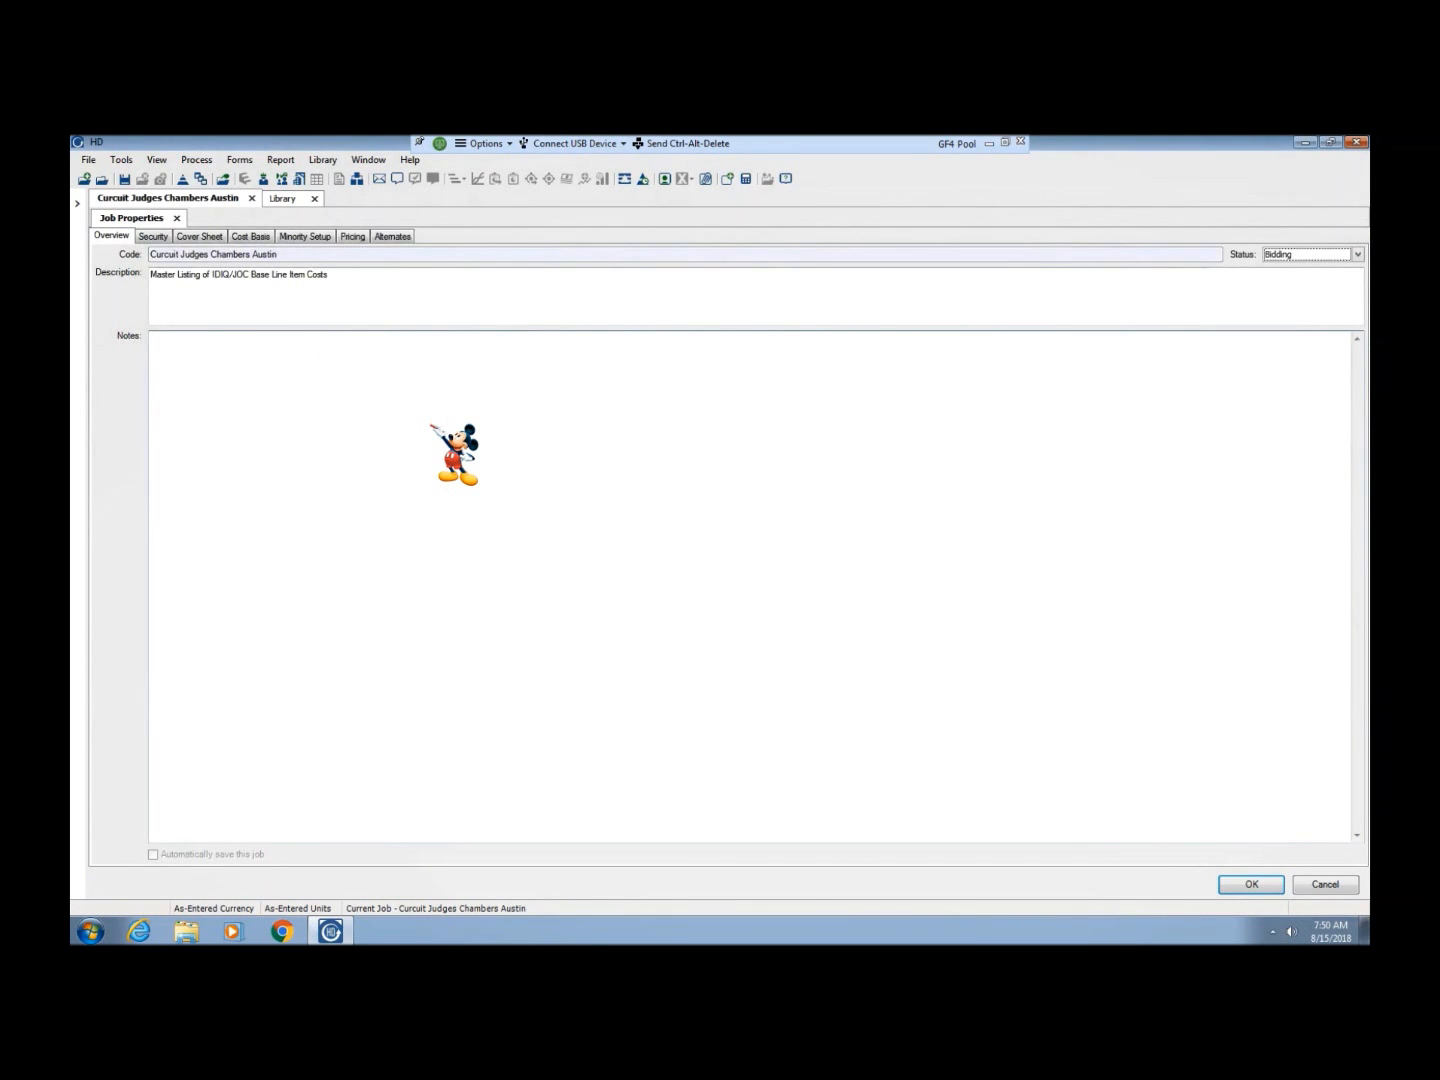
Clear the prefilled text from the job's description
{"action": "left_click", "coordinate": [331, 303]}
{"action": "key", "text": "BackSpace"}
{"action": "key", "text": "BackSpace"}
{"action": "key", "text": "BackSpace"}
{"action": "key", "text": "BackSpace"}
{"action": "key", "text": "BackSpace"}
{"action": "key", "text": "BackSpace"}
{"action": "key", "text": "BackSpace"}
{"action": "key", "text": "BackSpace"}
{"action": "key", "text": "BackSpace"}
{"action": "key", "text": "BackSpace"}
{"action": "key", "text": "BackSpace"}
{"action": "key", "text": "BackSpace"}
{"action": "key", "text": "BackSpace"}
{"action": "key", "text": "BackSpace"}
{"action": "key", "text": "BackSpace"}
{"action": "key", "text": "BackSpace"}
{"action": "key", "text": "BackSpace"}
{"action": "key", "text": "BackSpace"}
{"action": "key", "text": "BackSpace"}
{"action": "key", "text": "BackSpace"}
{"action": "key", "text": "BackSpace"}
{"action": "key", "text": "BackSpace"}
{"action": "key", "text": "BackSpace"}
{"action": "key", "text": "BackSpace"}
{"action": "key", "text": "BackSpace"}
{"action": "key", "text": "BackSpace"}
{"action": "key", "text": "BackSpace"}
{"action": "key", "text": "BackSpace"}
{"action": "key", "text": "BackSpace"}
{"action": "key", "text": "BackSpace"}
{"action": "key", "text": "BackSpace"}
{"action": "key", "text": "BackSpace"}
{"action": "key", "text": "BackSpace"}
{"action": "key", "text": "BackSpace"}
{"action": "key", "text": "BackSpace"}
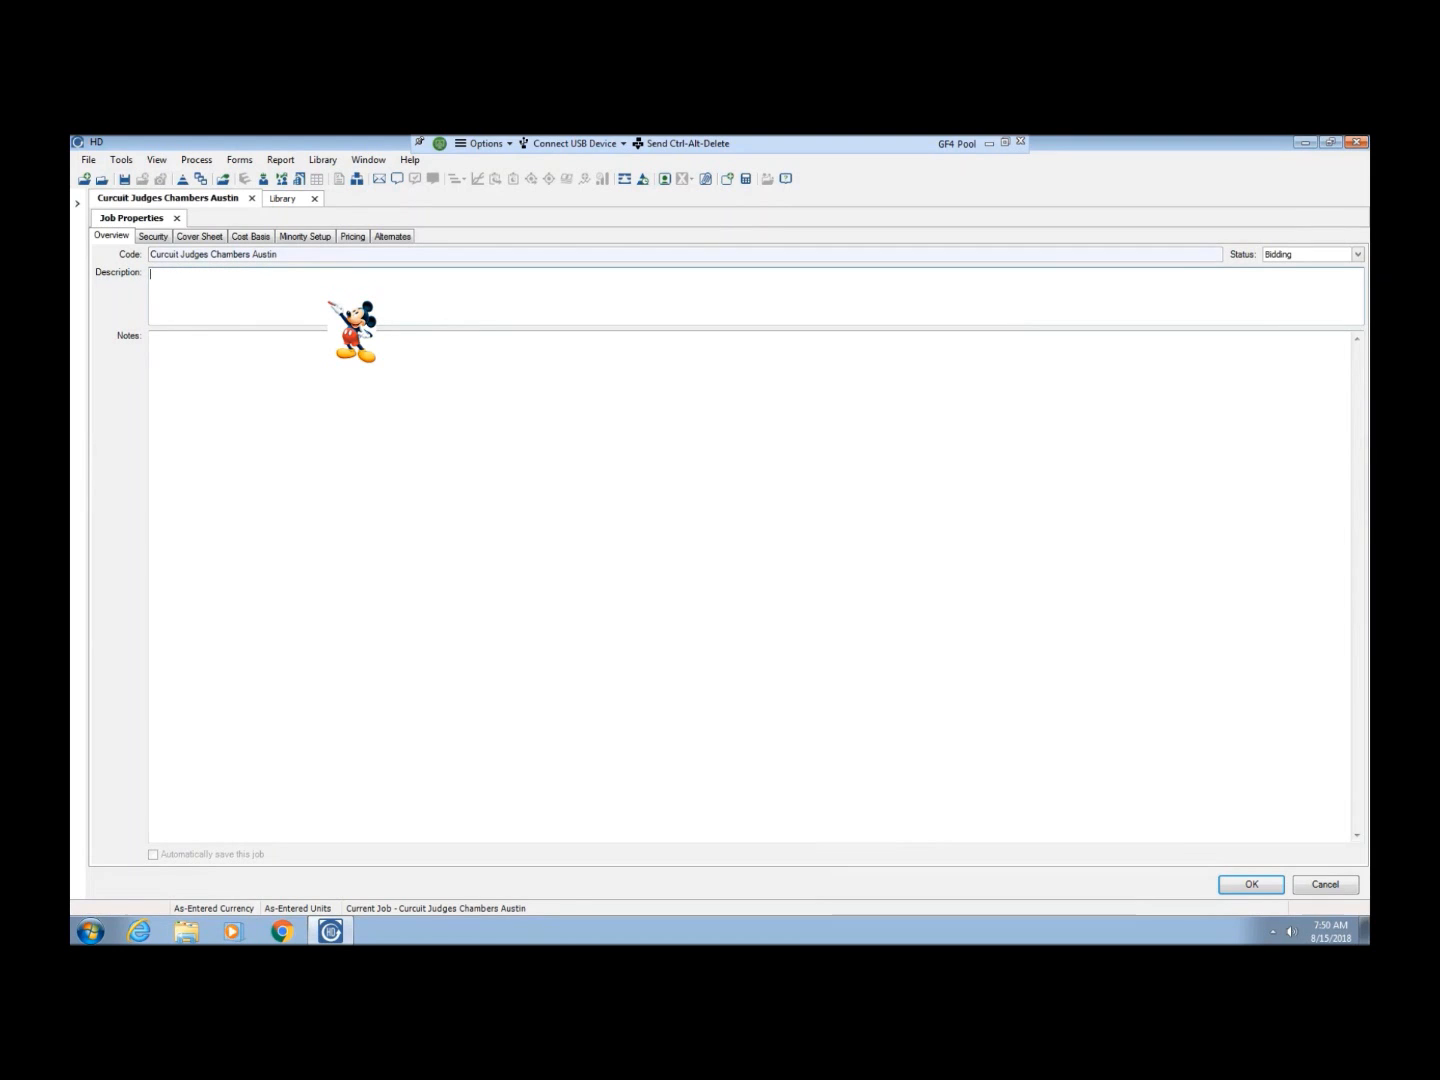
Enter the job description "Develop an estimate for the Curcuit Judges Chambers using the P-100 and Design Guide standards."
{"action": "type", "text": "Deveopl"}
{"action": "key", "text": "BackSpace"}
{"action": "key", "text": "BackSpace"}
{"action": "key", "text": "BackSpace"}
{"action": "key", "text": "BackSpace"}
{"action": "type", "text": "elop an estimate for the"}
{"action": "key", "text": "BackSpace"}
{"action": "key", "text": "BackSpace"}
{"action": "key", "text": "BackSpace"}
{"action": "type", "text": "he Curcuit Judges Chambers using the P-100 and "}
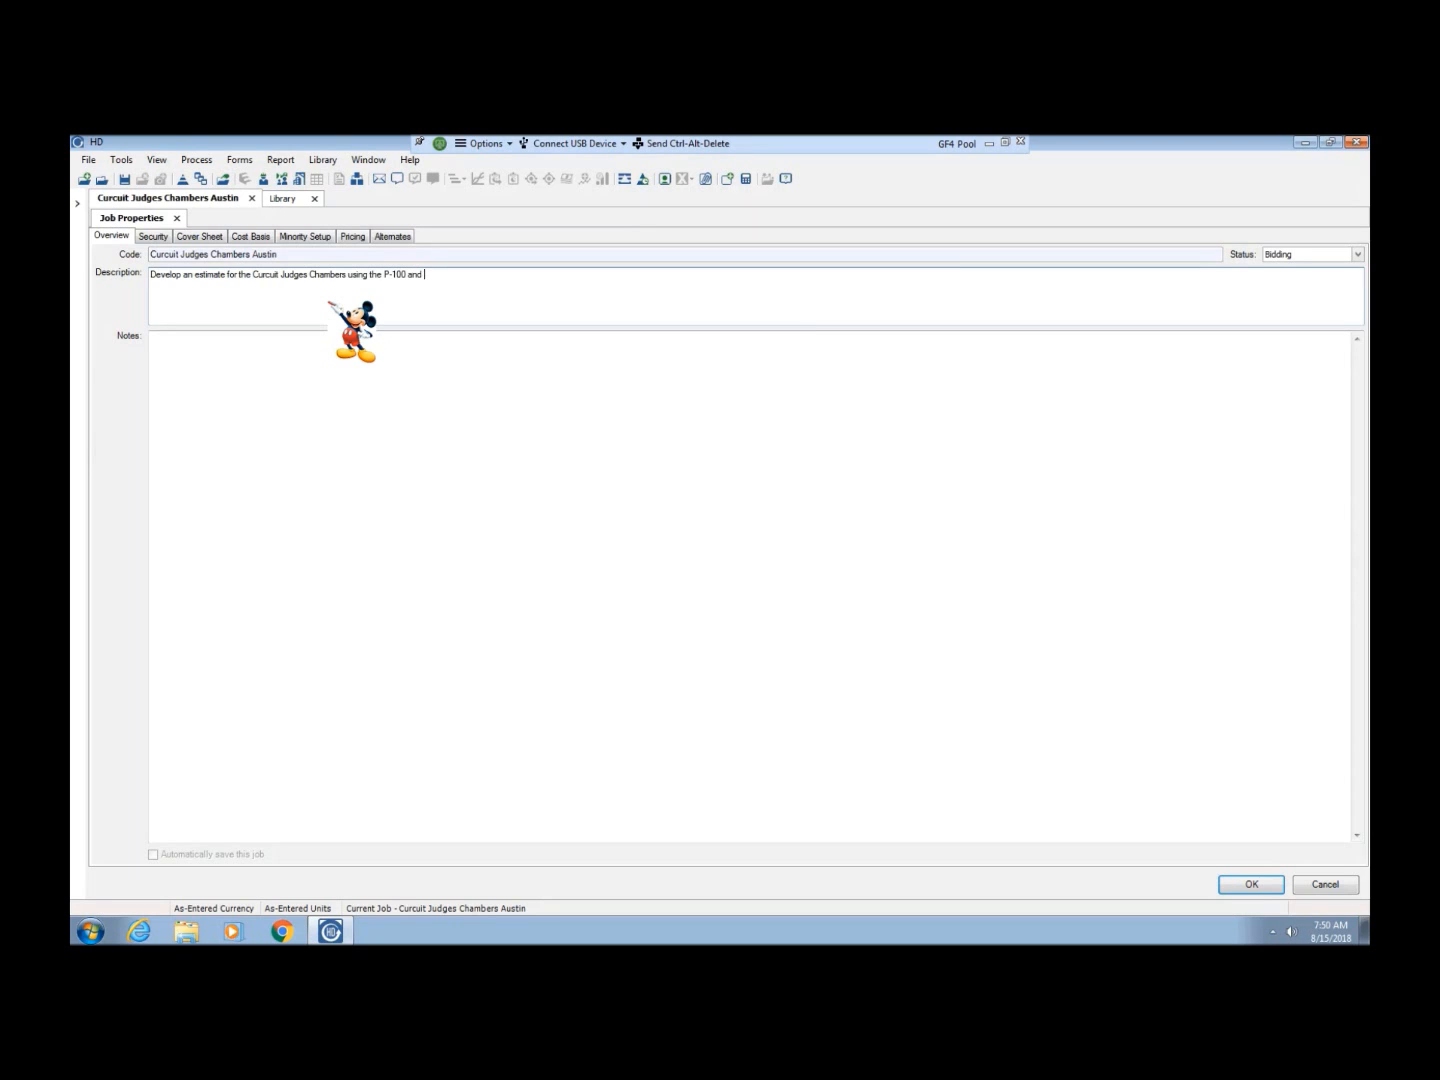
{"action": "type", "text": "Design Guides"}
{"action": "key", "text": "BackSpace"}
{"action": "type", "text": "standards."}
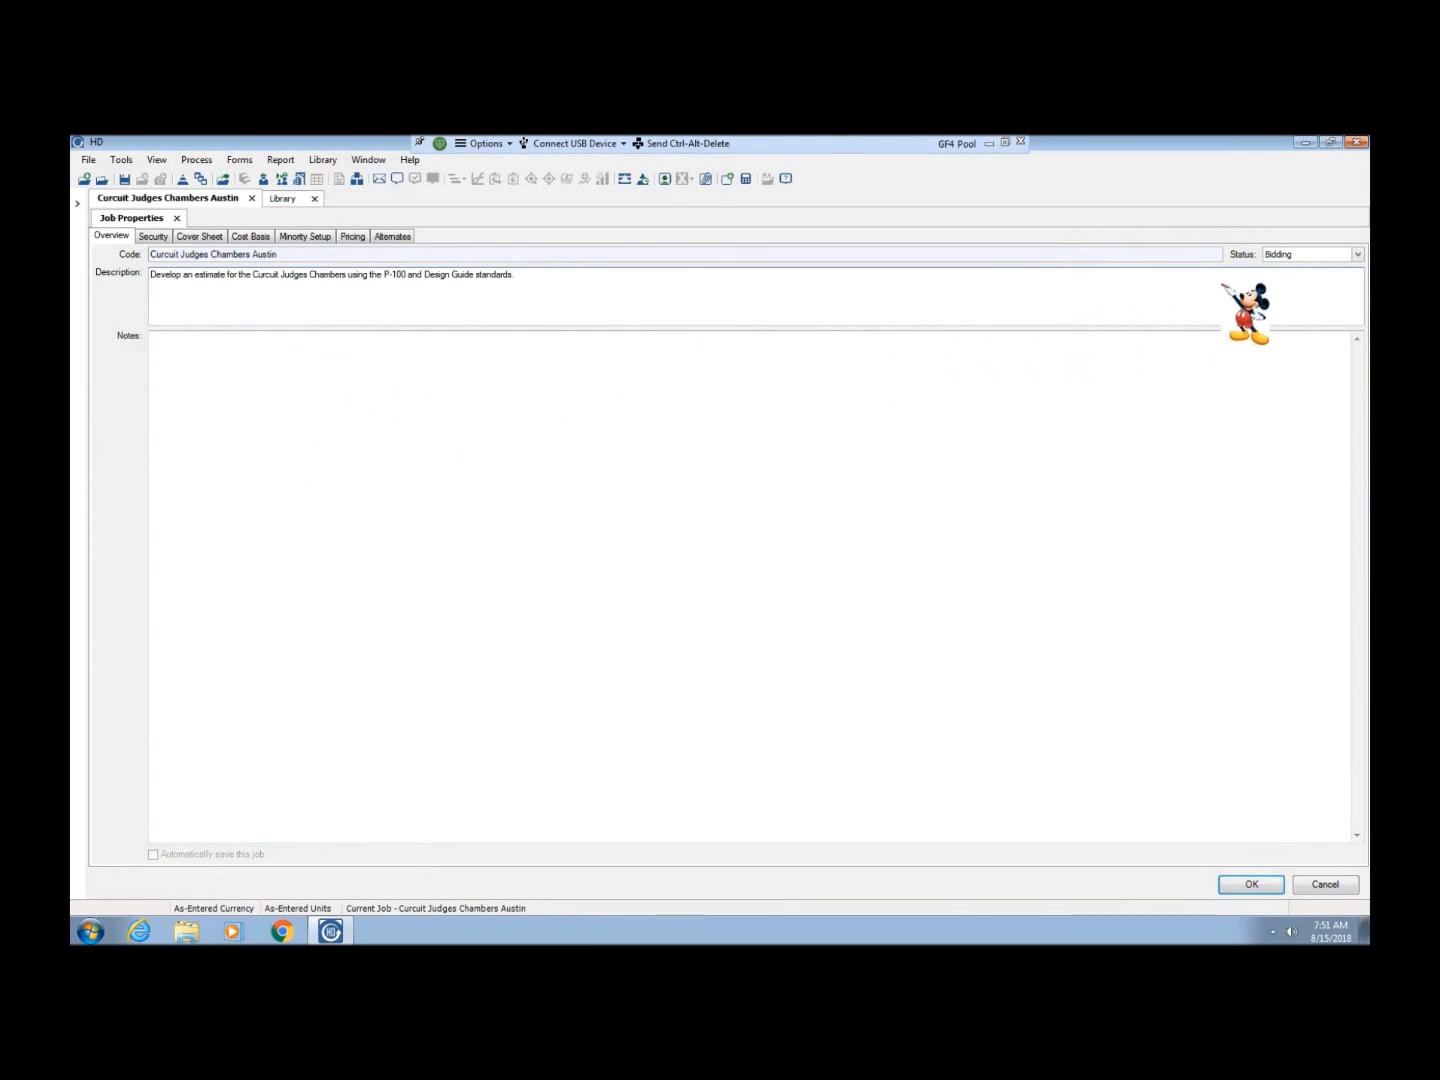
Set the job status to 02 Estimating and begin the notes with "Presidential Federal Building"
{"action": "left_click", "coordinate": [1358, 255]}
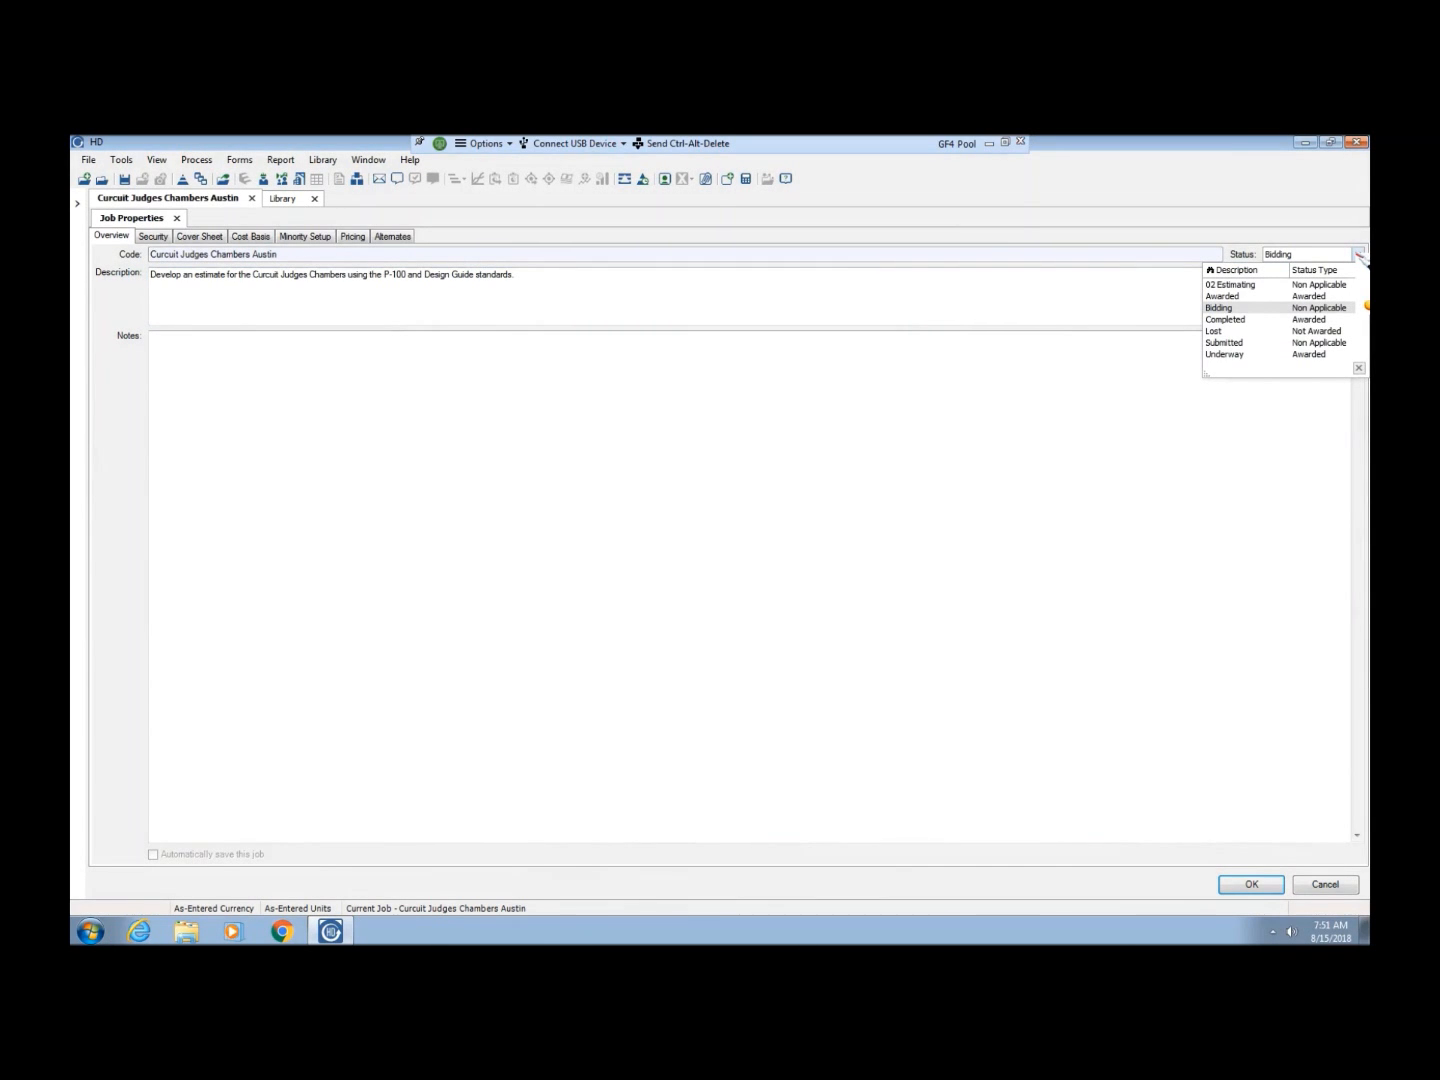
{"action": "left_click", "coordinate": [1258, 285]}
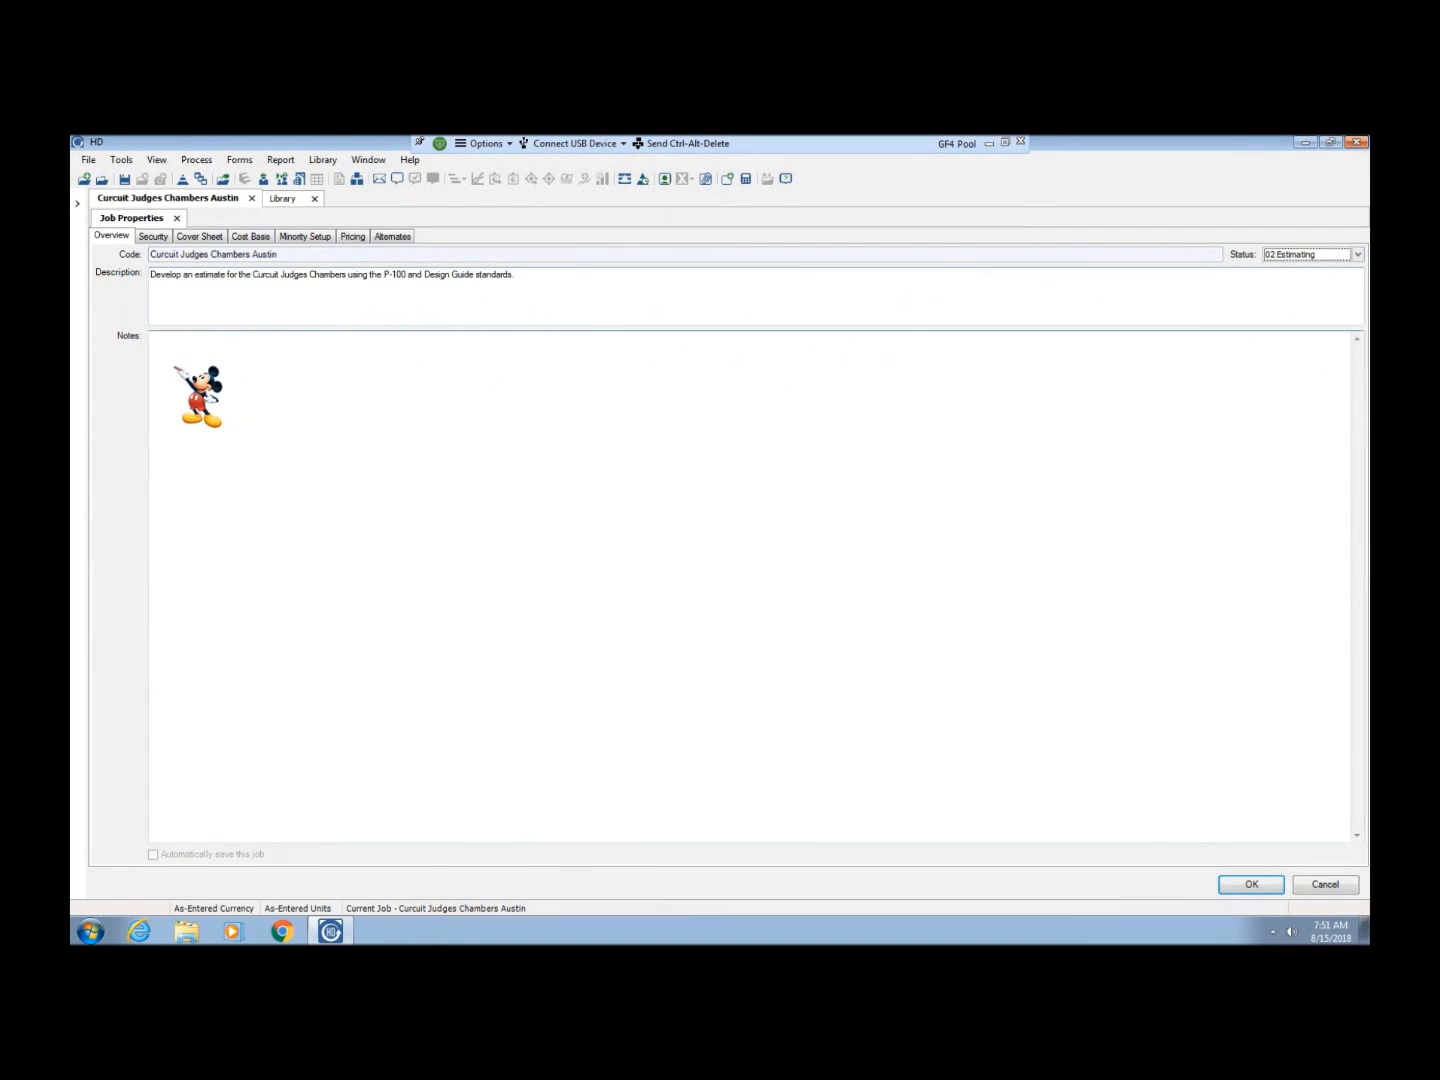
{"action": "left_click", "coordinate": [177, 380]}
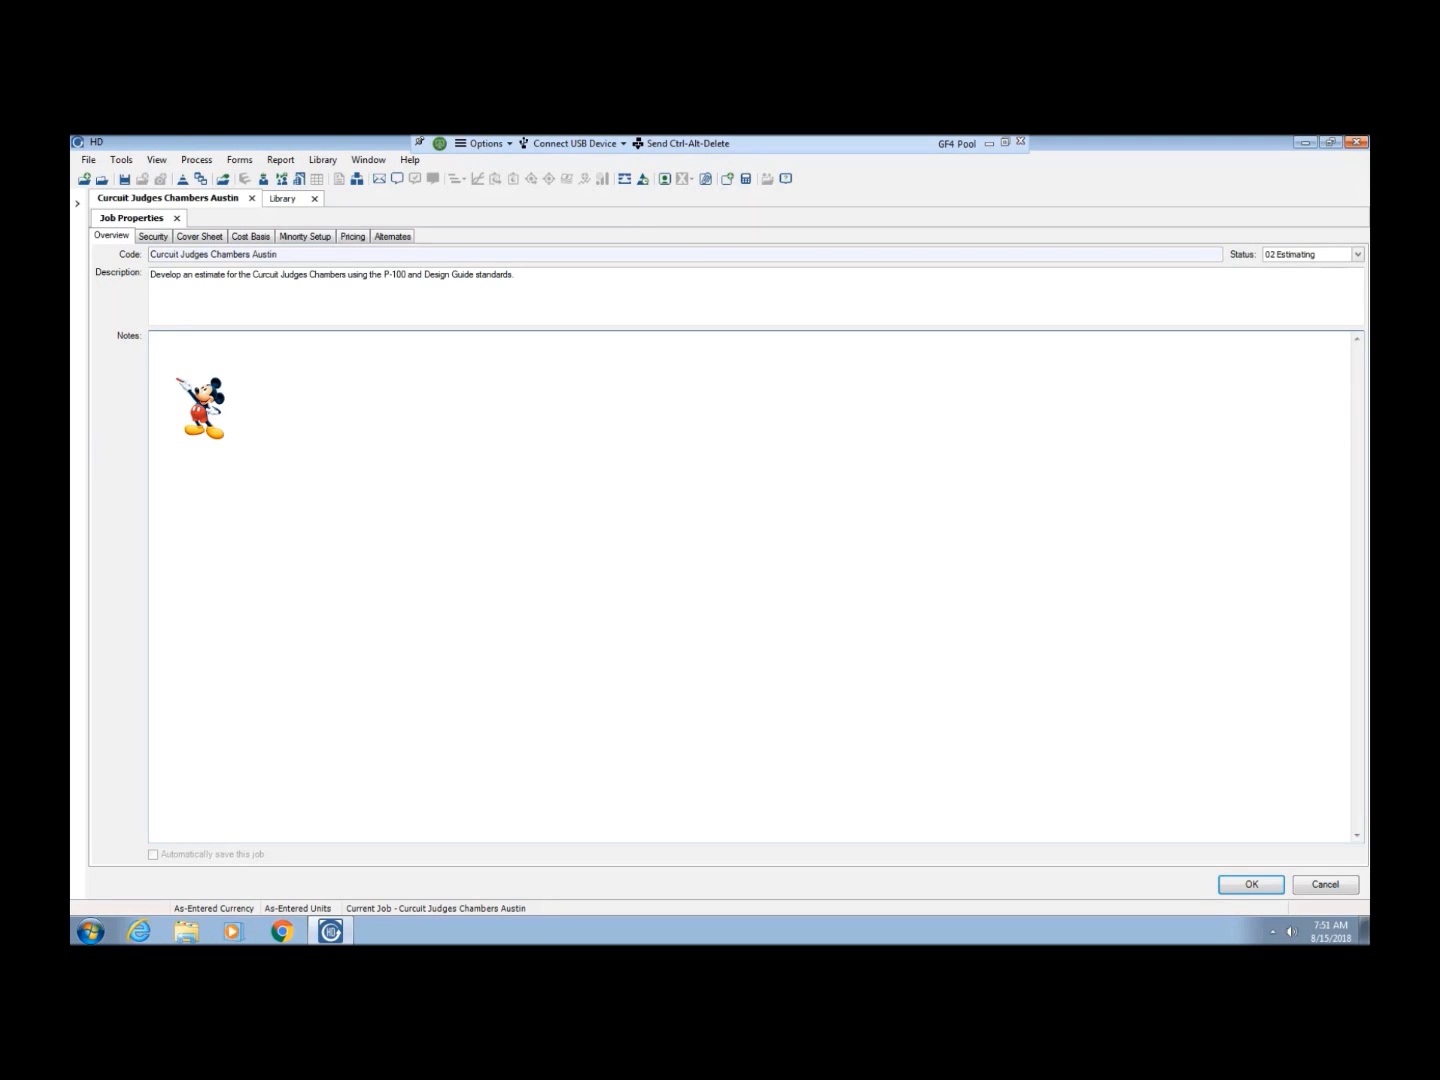
{"action": "type", "text": "Presisenti"}
{"action": "key", "text": "BackSpace"}
{"action": "key", "text": "BackSpace"}
{"action": "key", "text": "BackSpace"}
{"action": "key", "text": "BackSpace"}
{"action": "type", "text": "dential Federal Building in Austin"}
{"action": "key", "text": "BackSpace"}
{"action": "key", "text": "BackSpace"}
{"action": "key", "text": "BackSpace"}
{"action": "key", "text": "BackSpace"}
{"action": "key", "text": "BackSpace"}
{"action": "key", "text": "BackSpace"}
{"action": "key", "text": "BackSpace"}
{"action": "key", "text": "BackSpace"}
{"action": "key", "text": "BackSpace"}
Add the building's street address, city and state on a new line of the notes
{"action": "key", "text": "Return"}
{"action": "type", "text": "100 East West"}
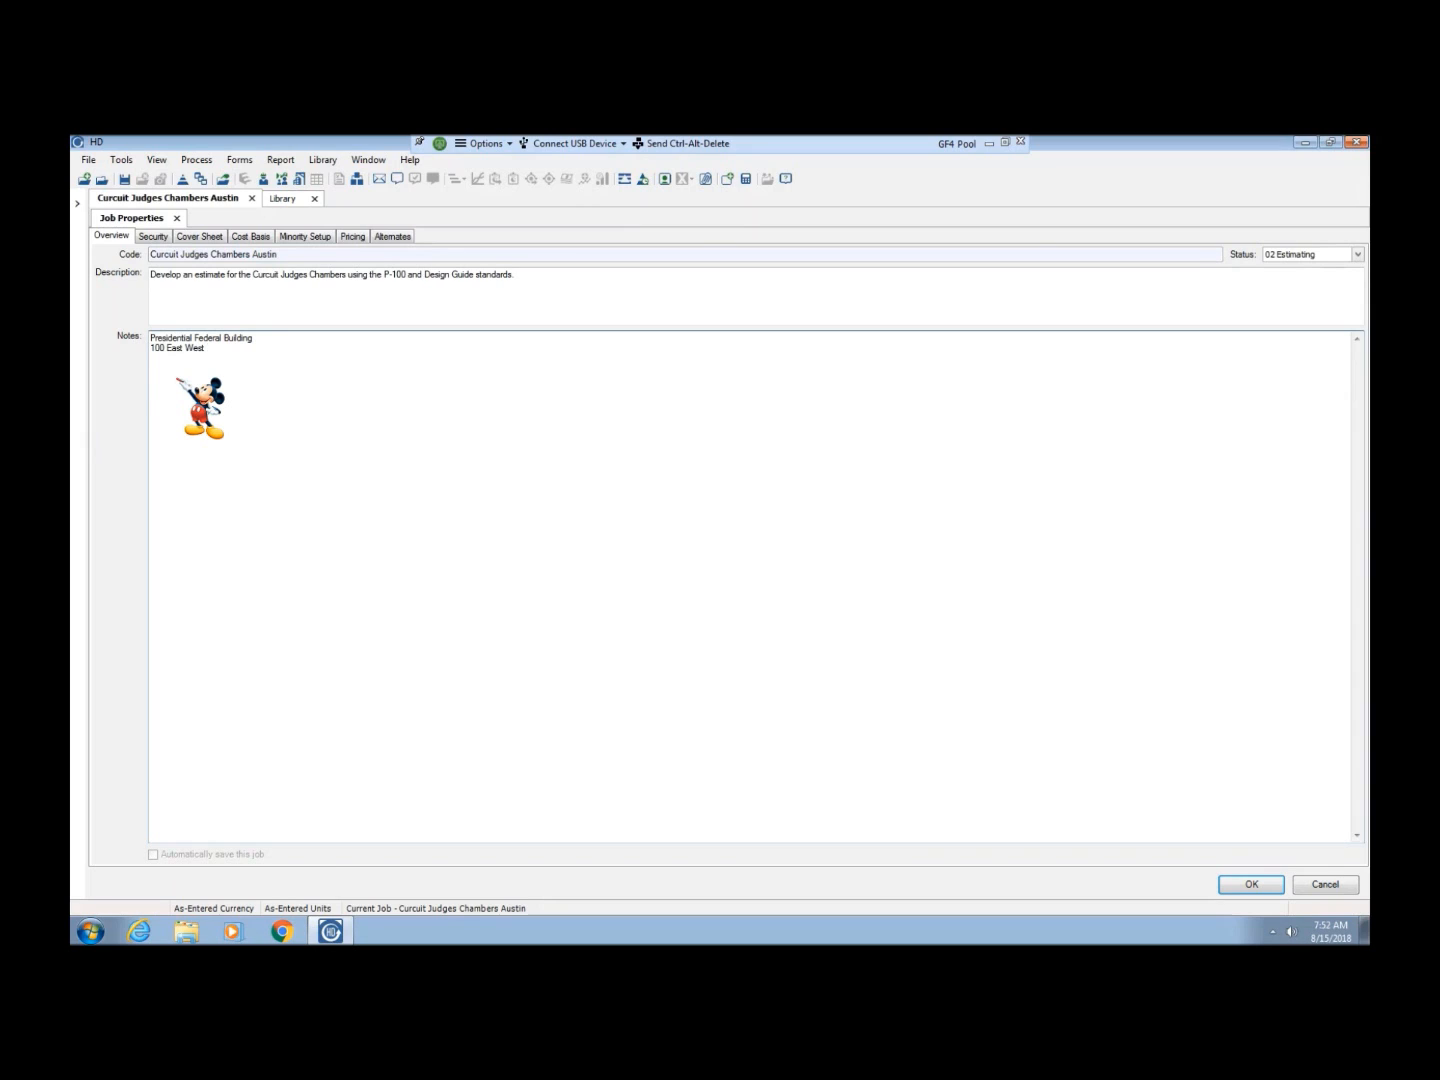
{"action": "type", "text": " Street, Austin"}
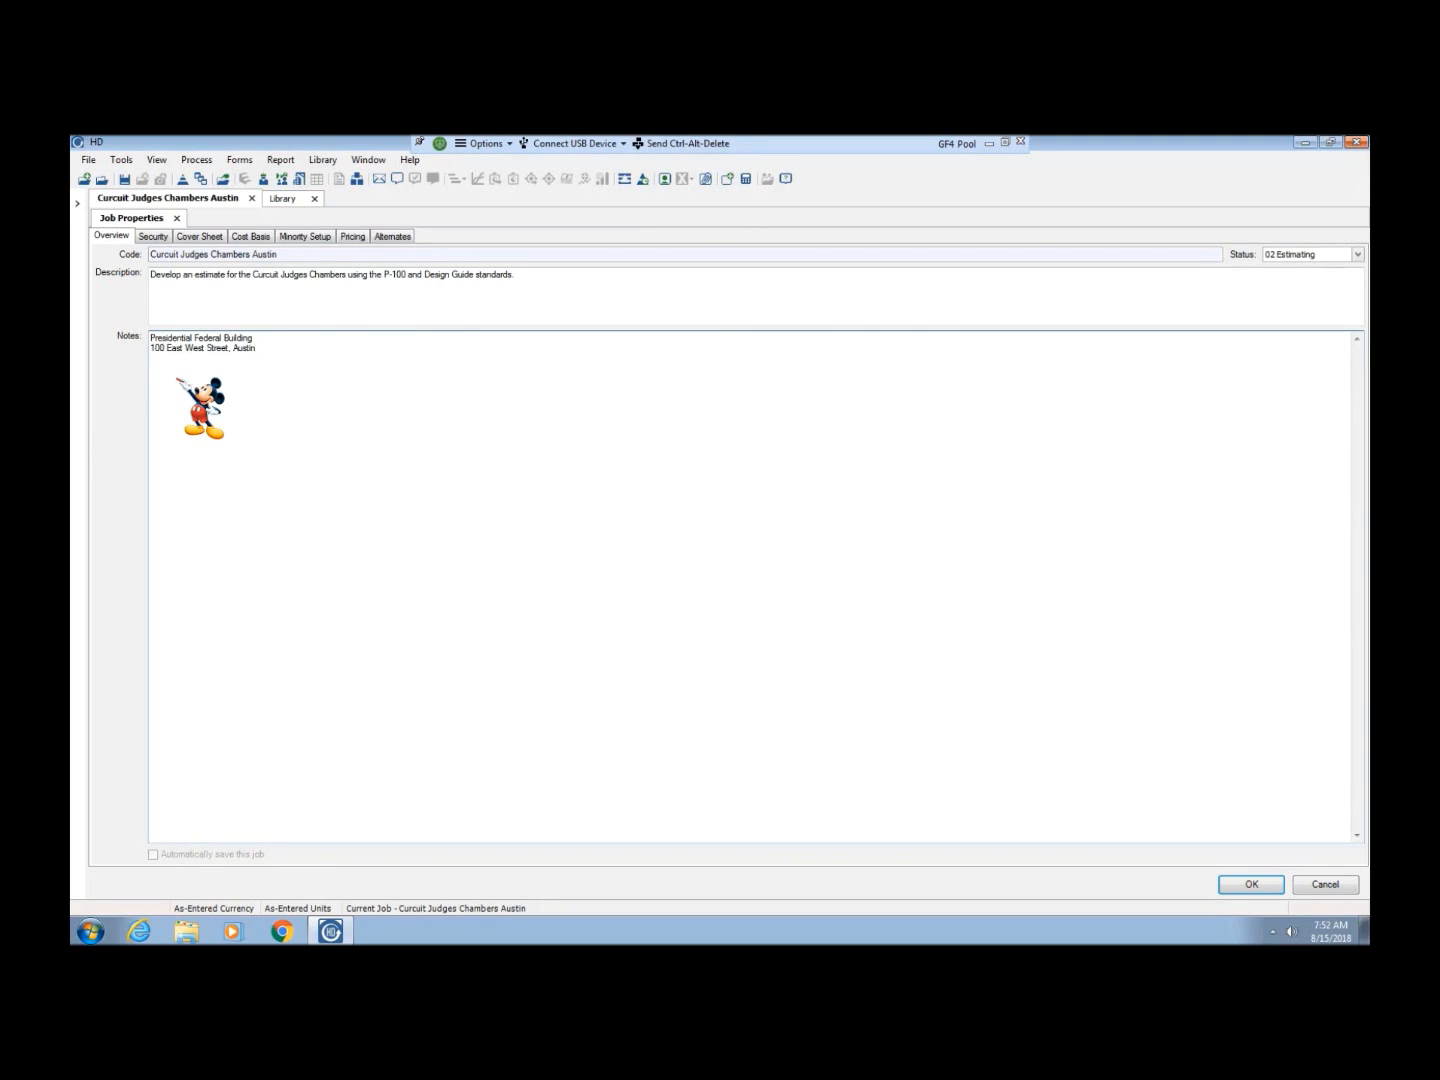
{"action": "type", "text": ", Texas"}
Add the note lines "Demolition: Select" and "Drawings: Standards Sketches (15% Design)" below the address
{"action": "key", "text": "Return"}
{"action": "type", "text": "Demolition"}
{"action": "type", "text": ": Select"}
{"action": "type", "text": "Drawings"}
{"action": "type", "text": ": Stand"}
{"action": "type", "text": "a"}
{"action": "type", "text": "rd"}
{"action": "type", "text": "s Sketc"}
{"action": "type", "text": "hes ("}
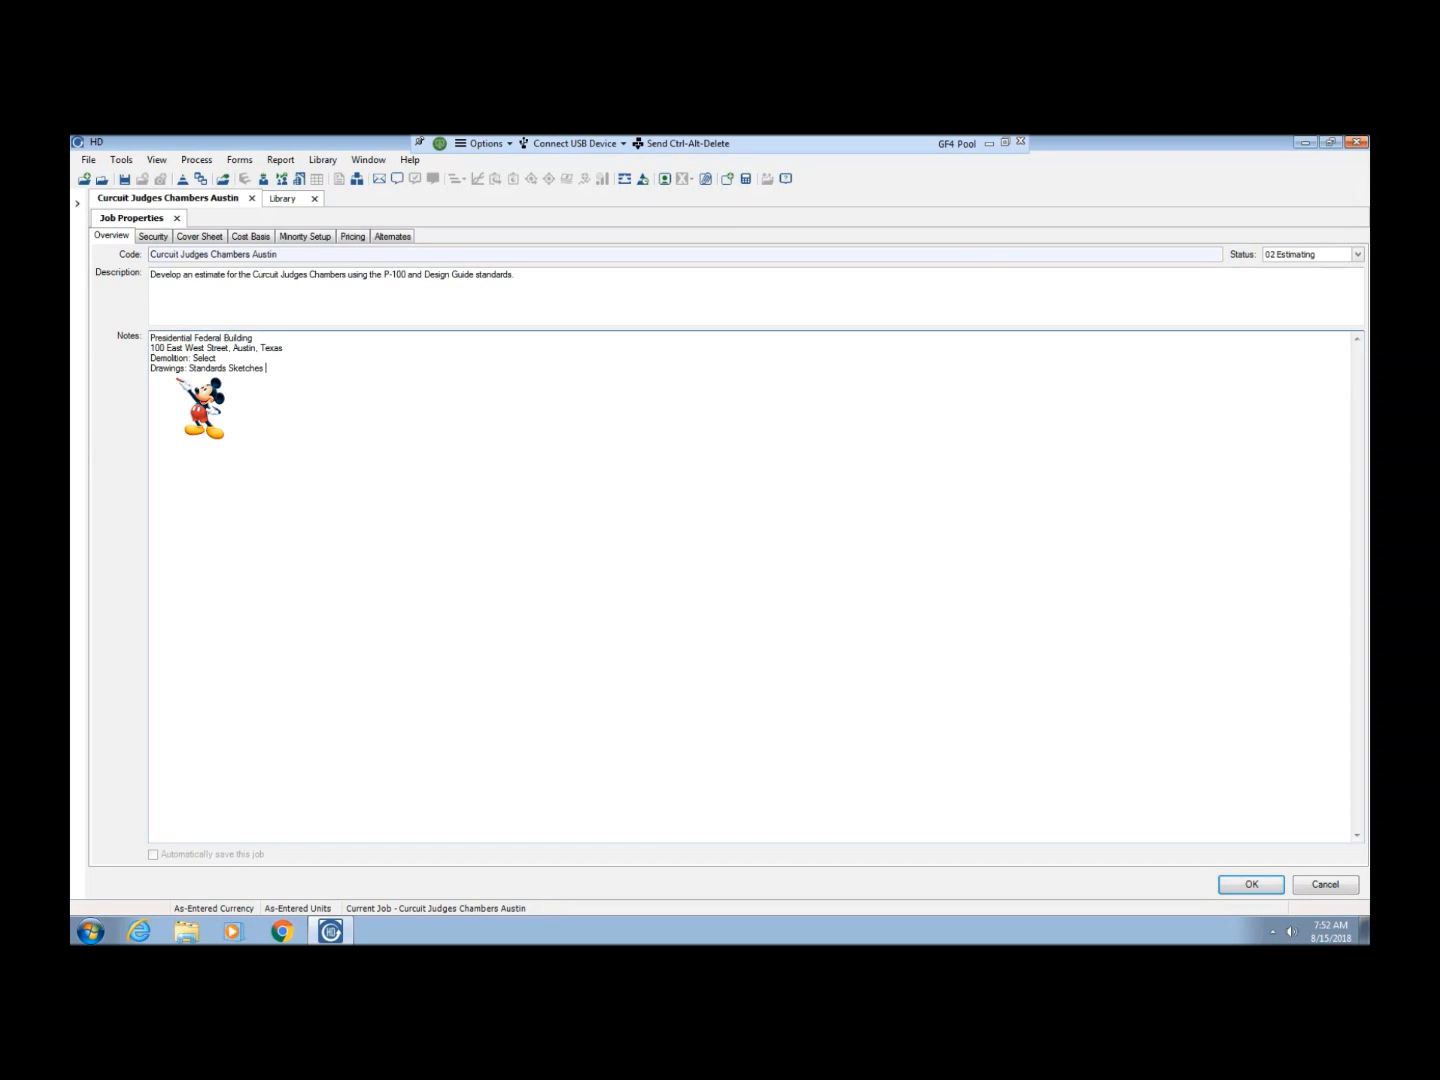
{"action": "type", "text": "15%"}
{"action": "key", "text": "BackSpace"}
{"action": "type", "text": "Design"}
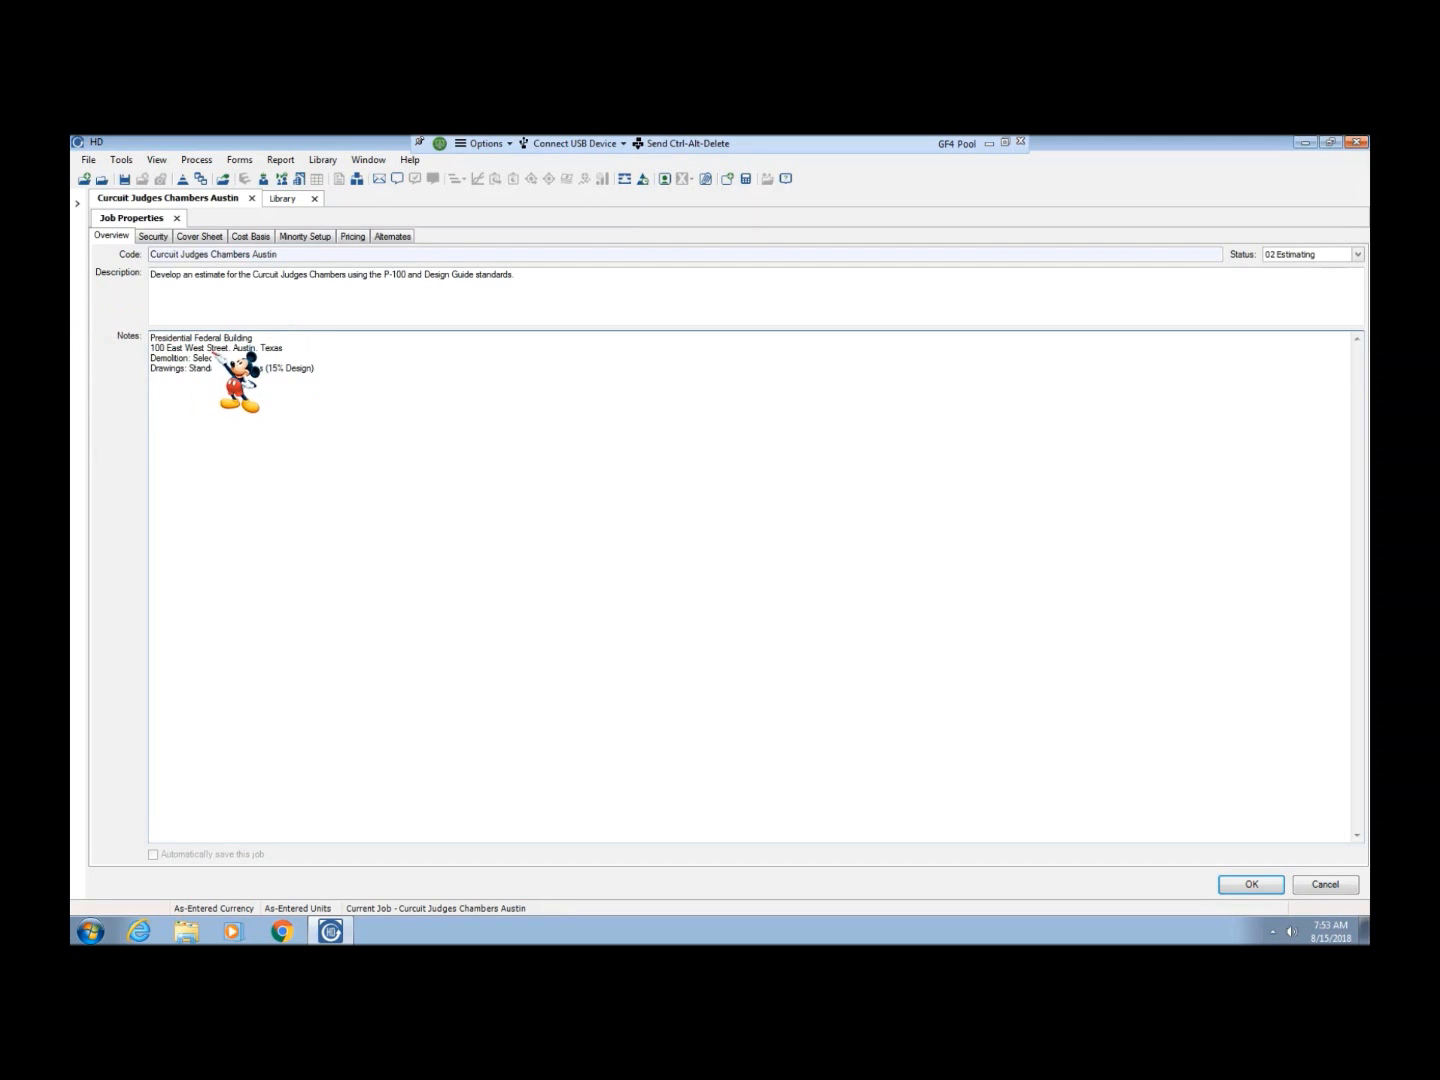
Move the "Demolition: Select" note line below the Drawings line
{"action": "left_click_drag", "start_coordinate": [220, 356], "coordinate": [131, 357]}
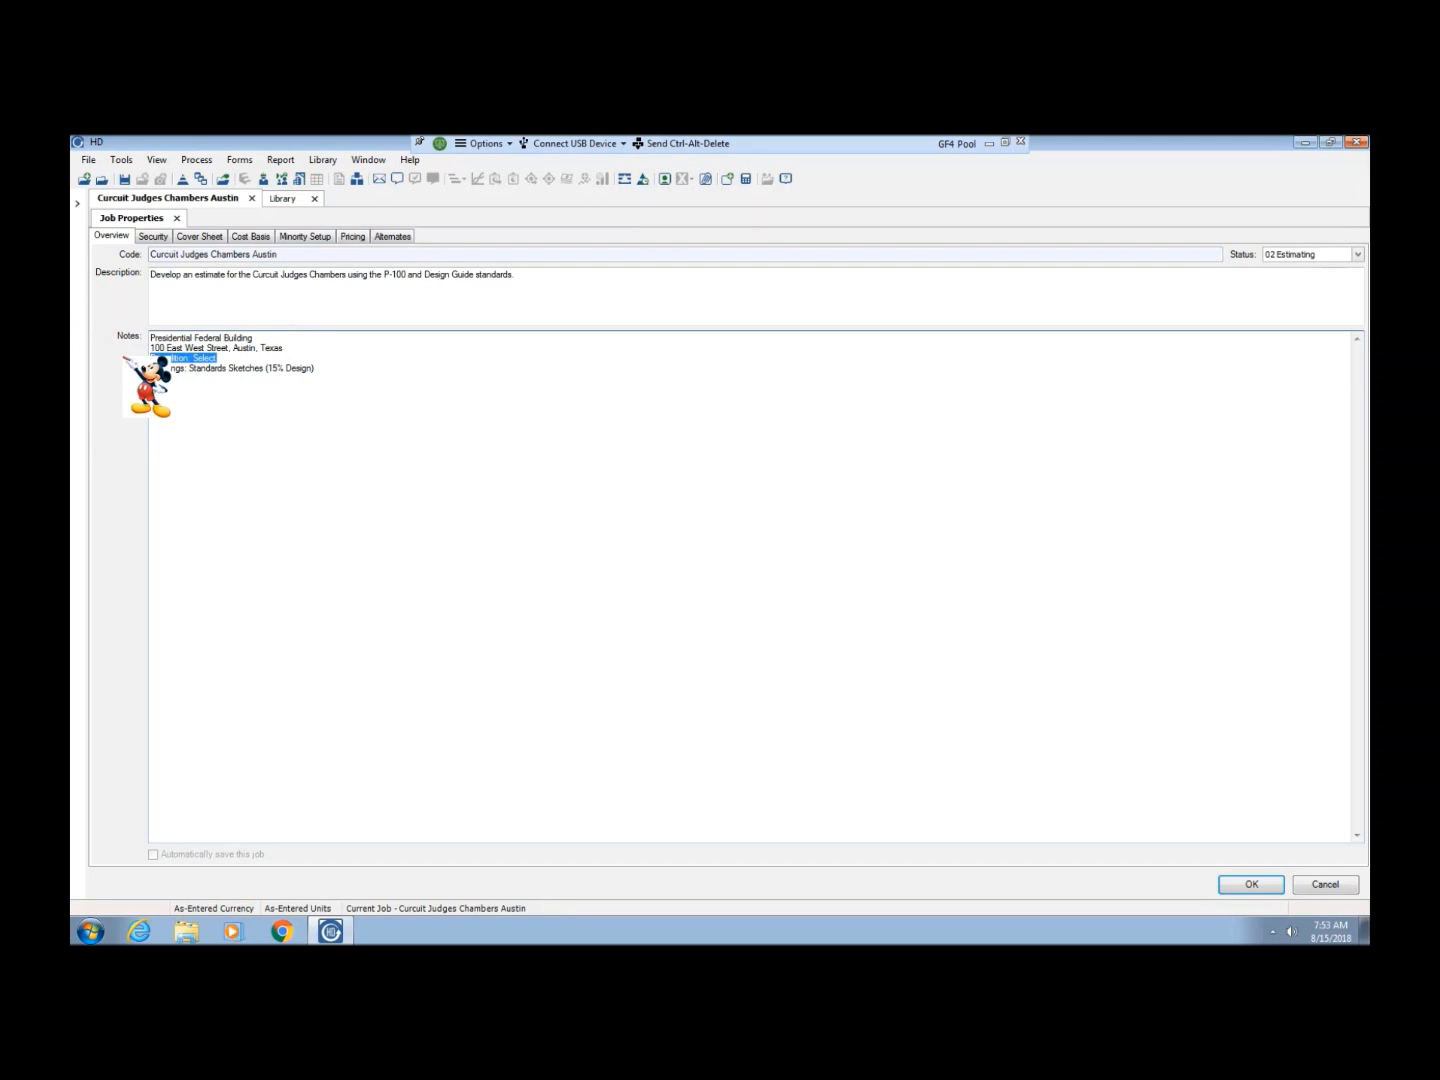
{"action": "key", "text": "Delete"}
{"action": "key", "text": "Delete"}
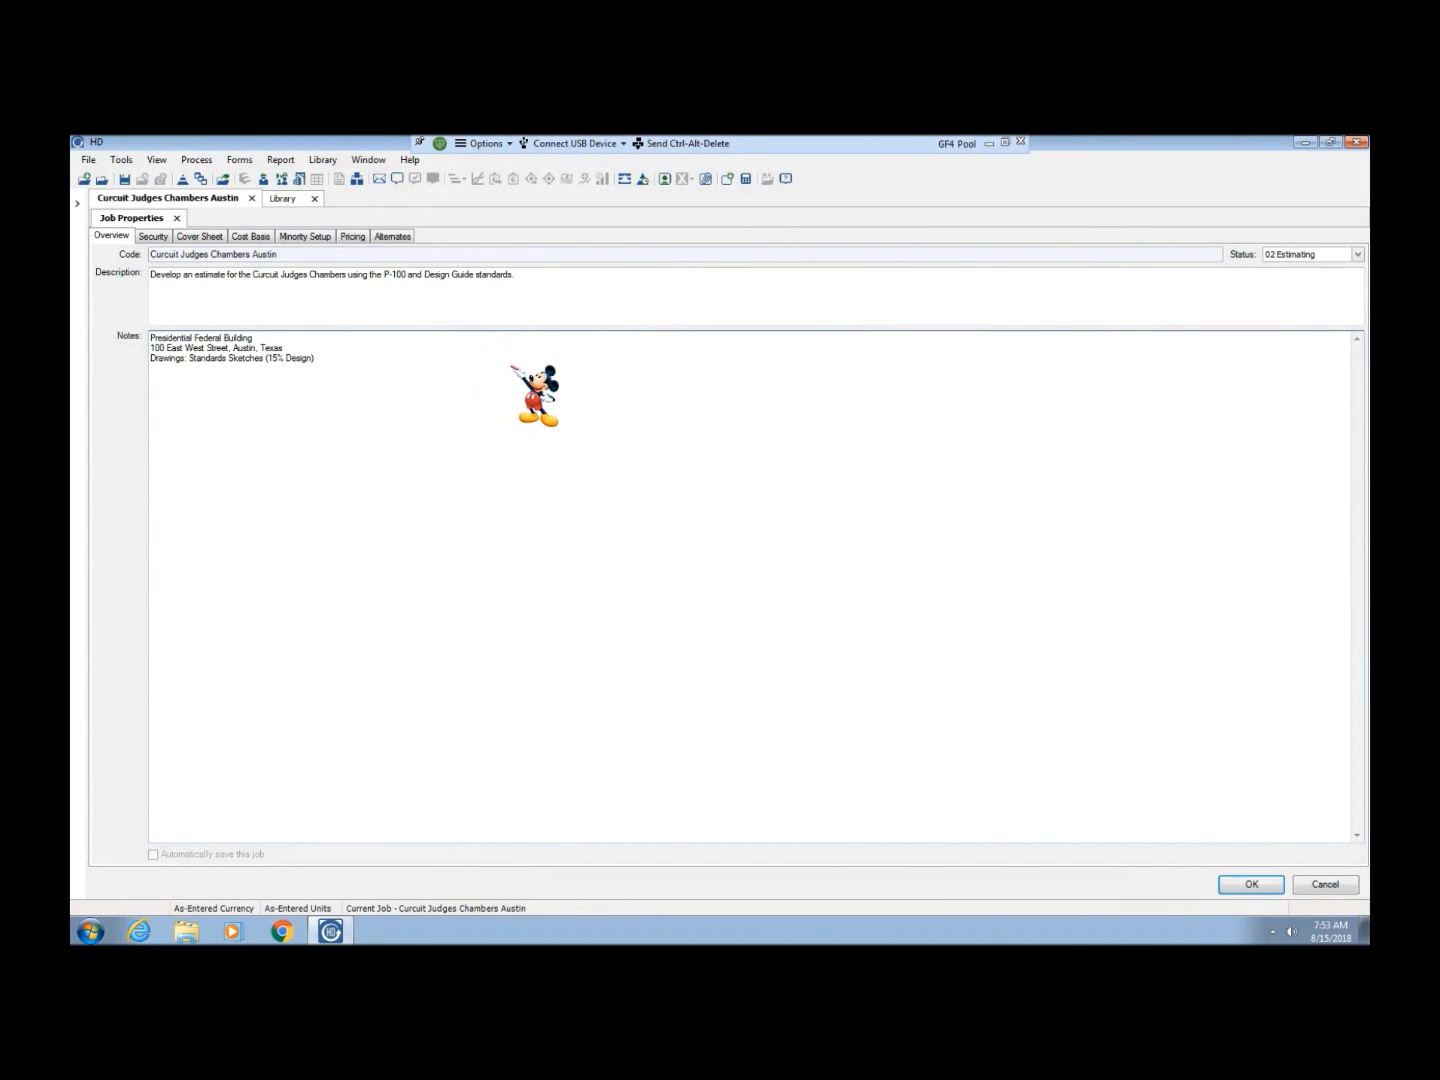
{"action": "key", "text": "Return"}
{"action": "type", "text": "Demolition: Select Site Vi"}
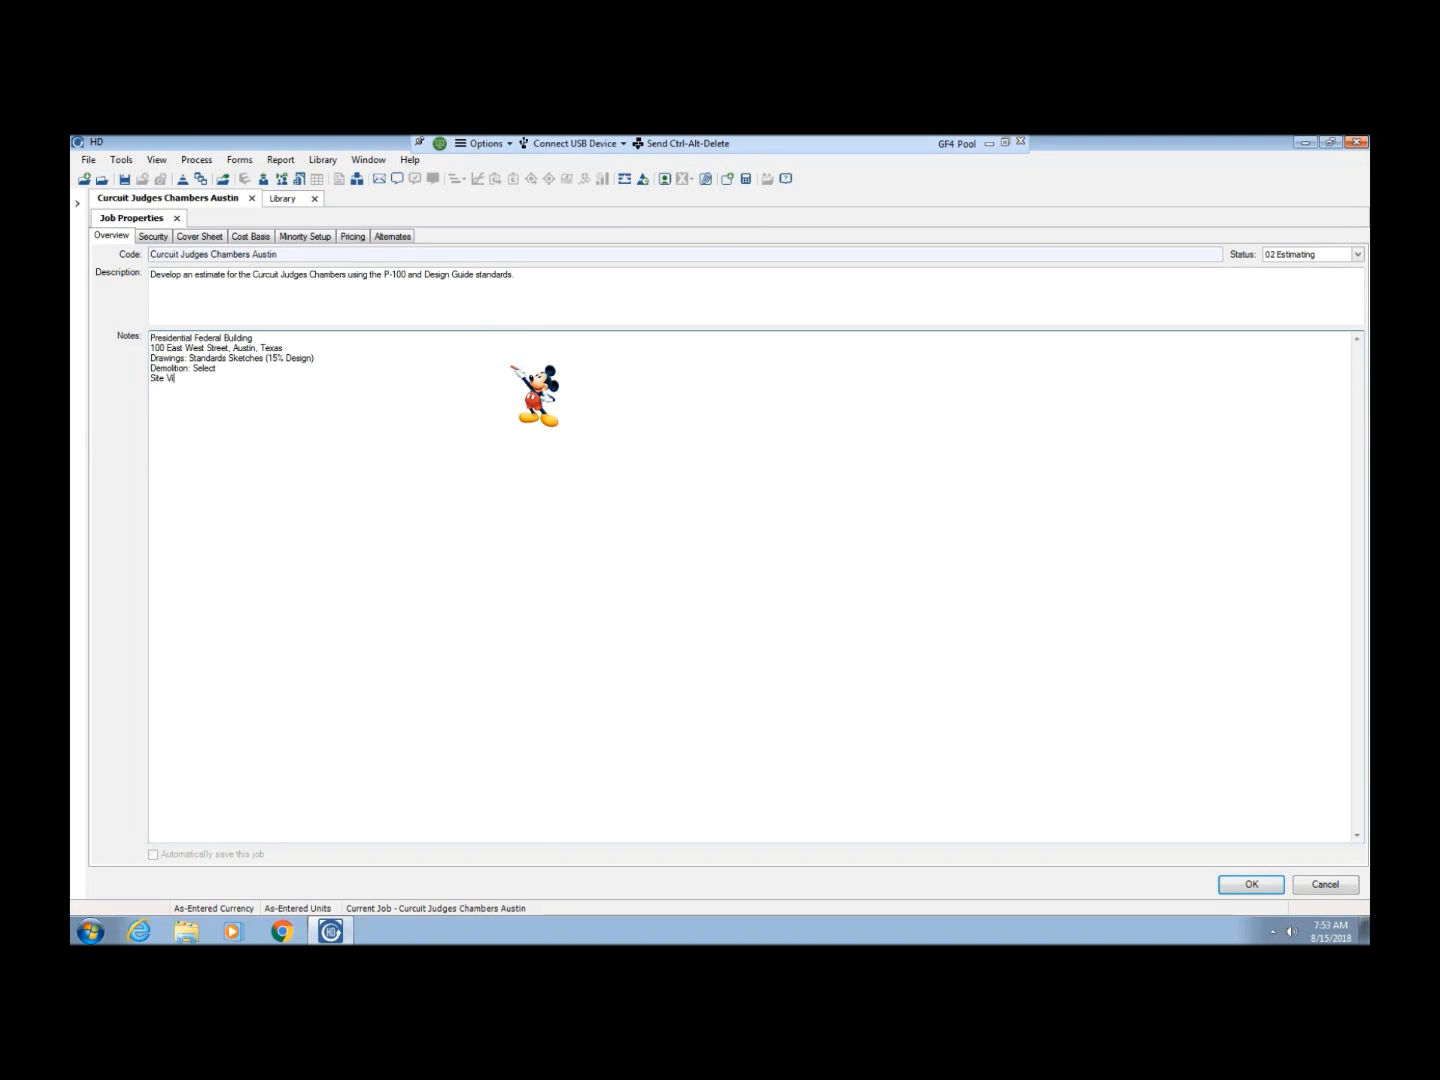
{"action": "type", "text": "sit: No"}
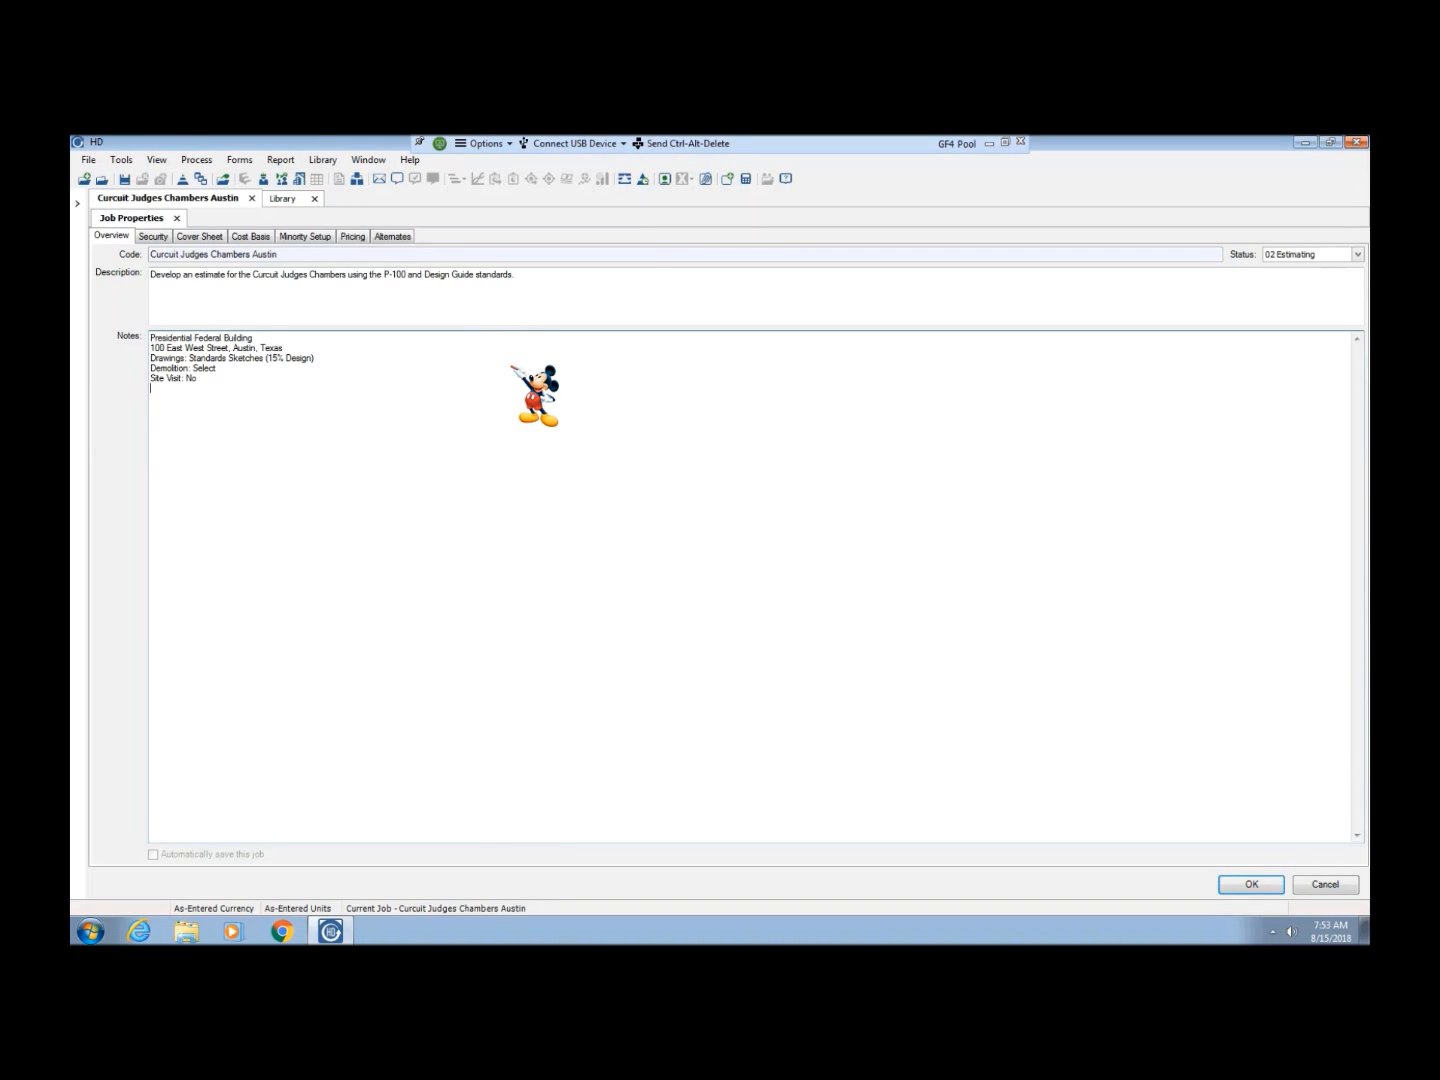
Add the note lines "Site Visit: No" and "Area Cost Factor: 0.85 for Austin"
{"action": "key", "text": "Return"}
{"action": "type", "text": "Area Cost "}
{"action": "type", "text": "Factor"}
{"action": "type", "text": ": "}
{"action": "type", "text": "0.8"}
{"action": "type", "text": "5"}
{"action": "type", "text": " for Au"}
{"action": "type", "text": "stin "}
{"action": "type", "text": "Estiamte Da"}
{"action": "type", "text": "te"}
Add the note line "Estimate DAte: 15August2018" below the area cost factor
{"action": "key", "text": "BackSpace"}
{"action": "key", "text": "BackSpace"}
{"action": "key", "text": "BackSpace"}
{"action": "key", "text": "BackSpace"}
{"action": "key", "text": "BackSpace"}
{"action": "key", "text": "BackSpace"}
{"action": "key", "text": "BackSpace"}
{"action": "key", "text": "BackSpace"}
{"action": "key", "text": "BackSpace"}
{"action": "type", "text": "mate DAte: 15"}
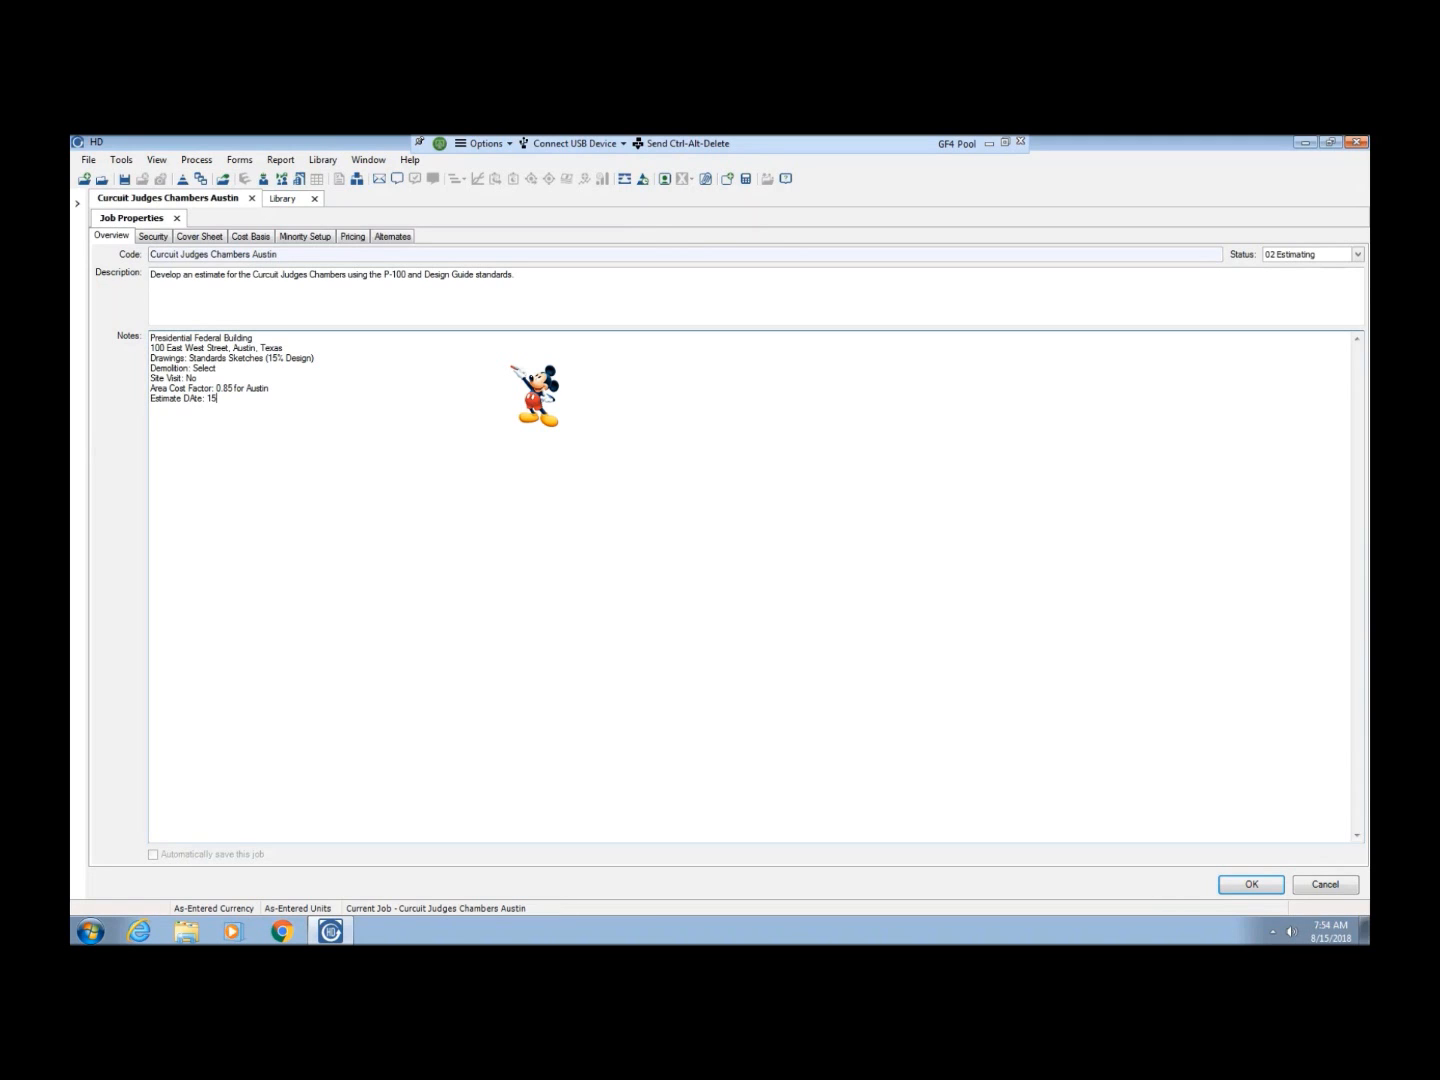
{"action": "type", "text": "August"}
{"action": "type", "text": "2018 "}
{"action": "type", "text": "Data"}
{"action": "type", "text": "base"}
{"action": "type", "text": ": R"}
{"action": "type", "text": "S"}
{"action": "type", "text": "Means"}
Add the note line "Database: RSMeans, Quotes" below the estimate date
{"action": "type", "text": ". Quotes"}
Add the note line "Material Adjustement: 6% (2016 to Date of Estimate)" below the database line
{"action": "type", "text": "Material A"}
{"action": "type", "text": "djustement"}
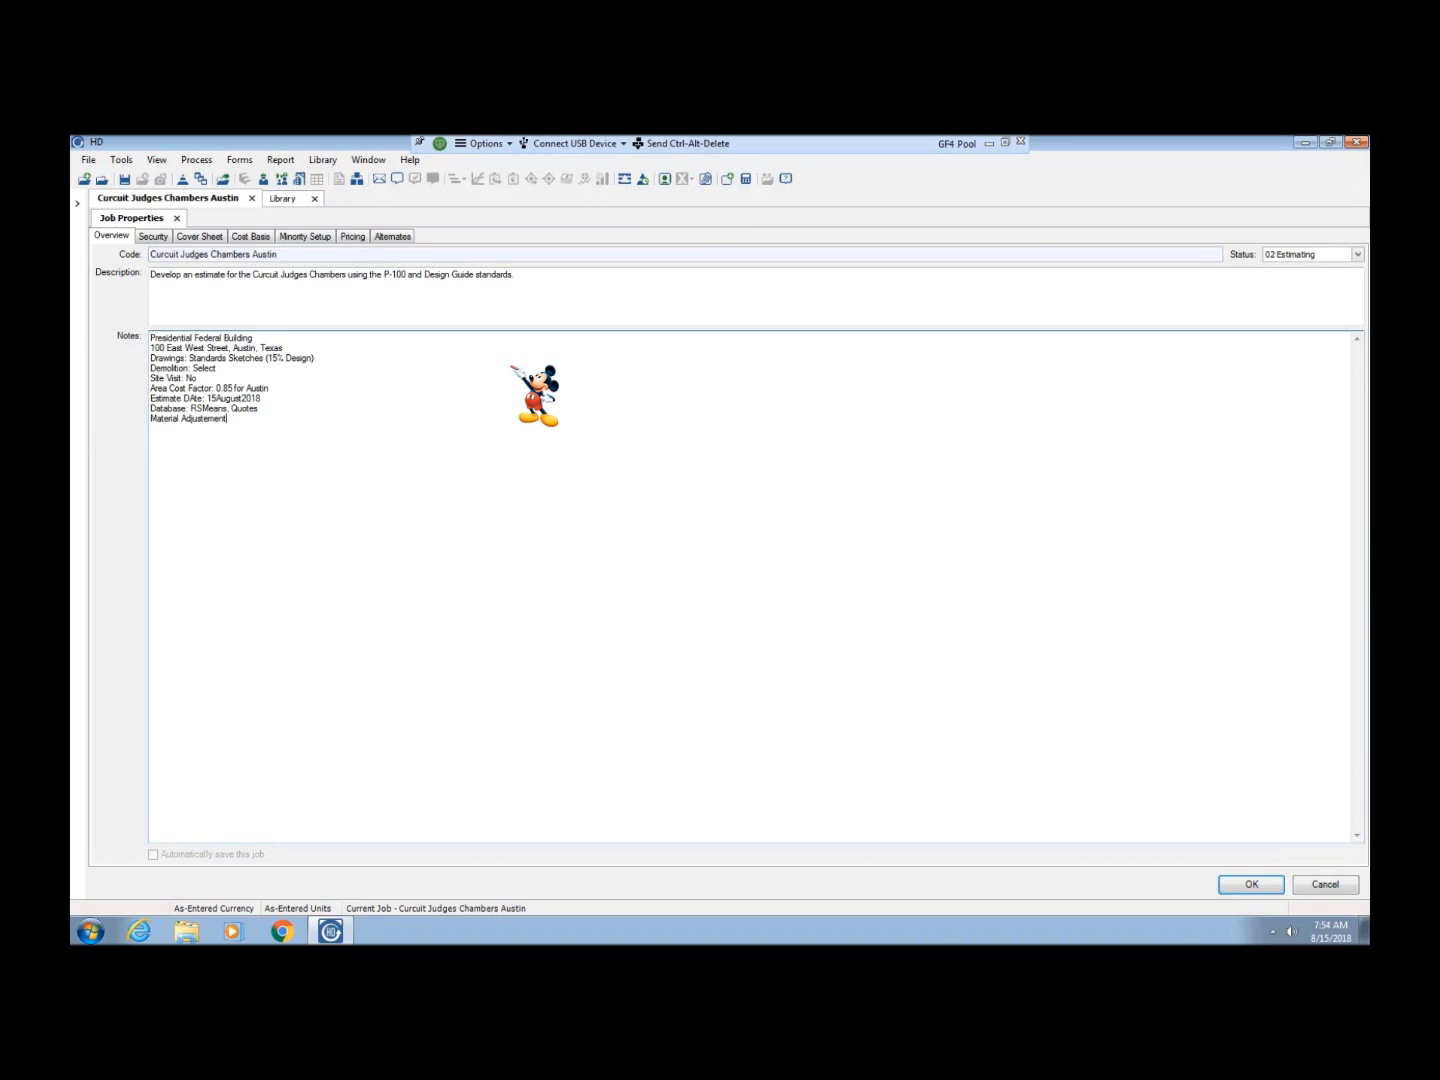
{"action": "type", "text": ": "}
{"action": "type", "text": "6"}
{"action": "type", "text": "%"}
{"action": "type", "text": " ("}
{"action": "type", "text": "20"}
{"action": "type", "text": "1"}
{"action": "type", "text": "6 to "}
{"action": "type", "text": "Current"}
{"action": "key", "text": "BackSpace"}
{"action": "key", "text": "BackSpace"}
{"action": "key", "text": "BackSpace"}
{"action": "key", "text": "BackSpace"}
{"action": "key", "text": "BackSpace"}
{"action": "key", "text": "BackSpace"}
{"action": "key", "text": "BackSpace"}
{"action": "type", "text": "Date of Estimate)"}
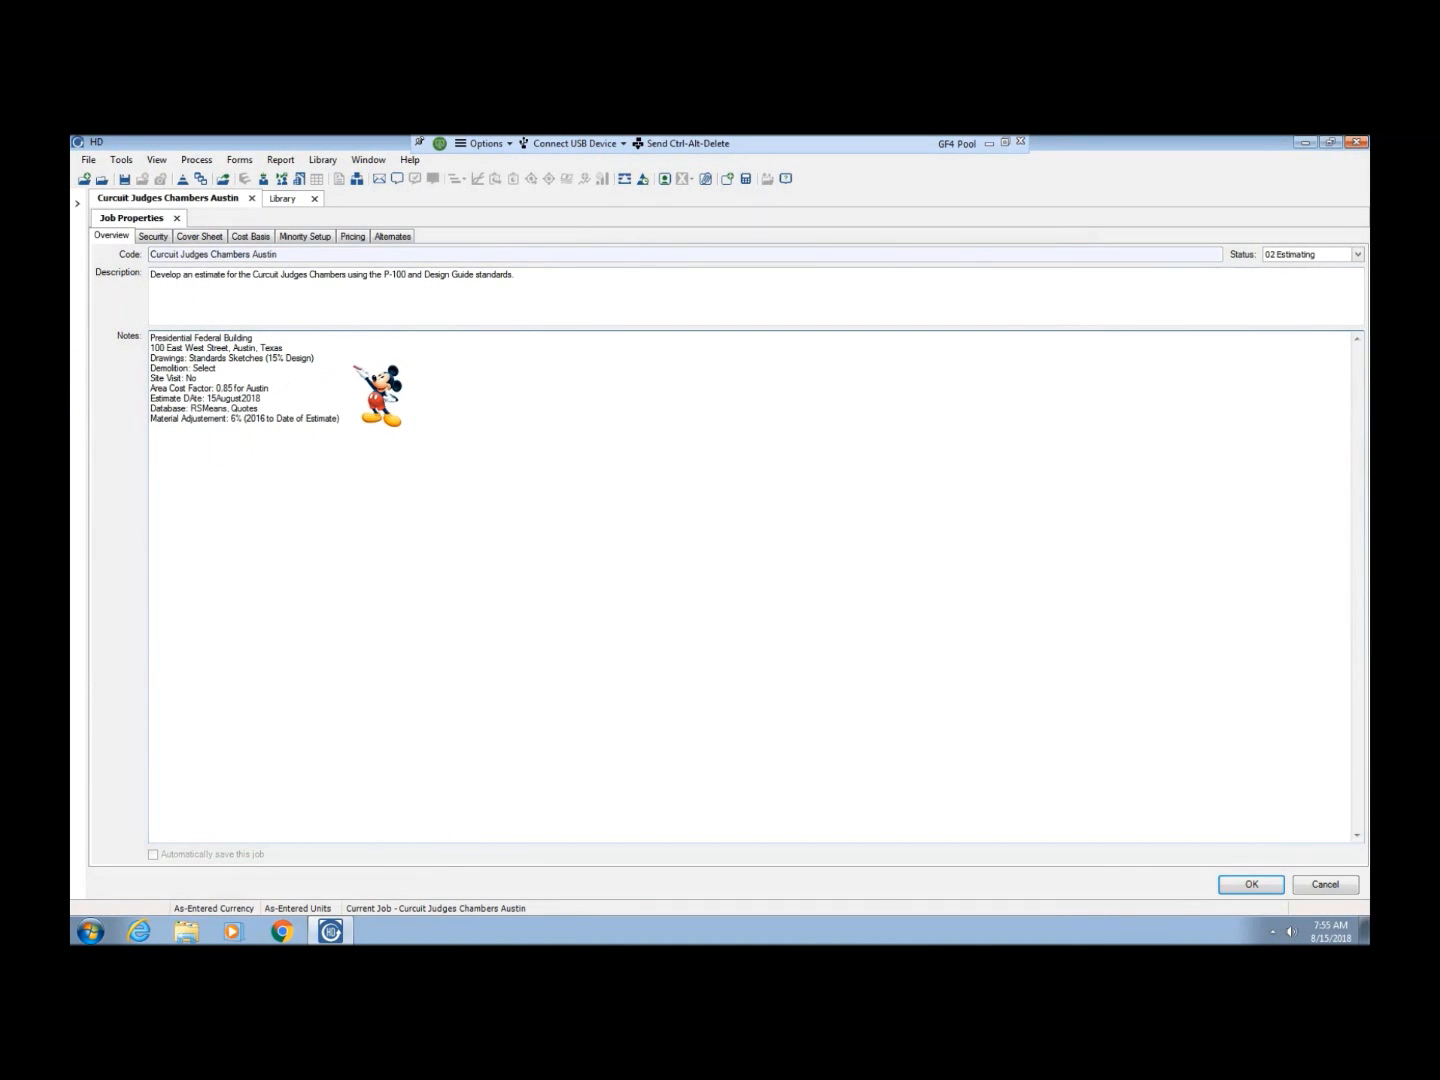
Reword the label of the estimate date line in the notes to "Date of Estimate"
{"action": "key", "text": "Up"}
{"action": "key", "text": "Left"}
{"action": "key", "text": "Left"}
{"action": "key", "text": "Left"}
{"action": "key", "text": "Left"}
{"action": "key", "text": "Left"}
{"action": "key", "text": "Left"}
{"action": "key", "text": "Left"}
{"action": "key", "text": "Left"}
{"action": "key", "text": "Left"}
{"action": "key", "text": "Left"}
{"action": "key", "text": "Left"}
{"action": "key", "text": "BackSpace"}
{"action": "key", "text": "BackSpace"}
{"action": "key", "text": "BackSpace"}
{"action": "key", "text": "BackSpace"}
{"action": "key", "text": "BackSpace"}
{"action": "key", "text": "Left"}
{"action": "key", "text": "Left"}
{"action": "key", "text": "Left"}
{"action": "type", "text": "Date of"}
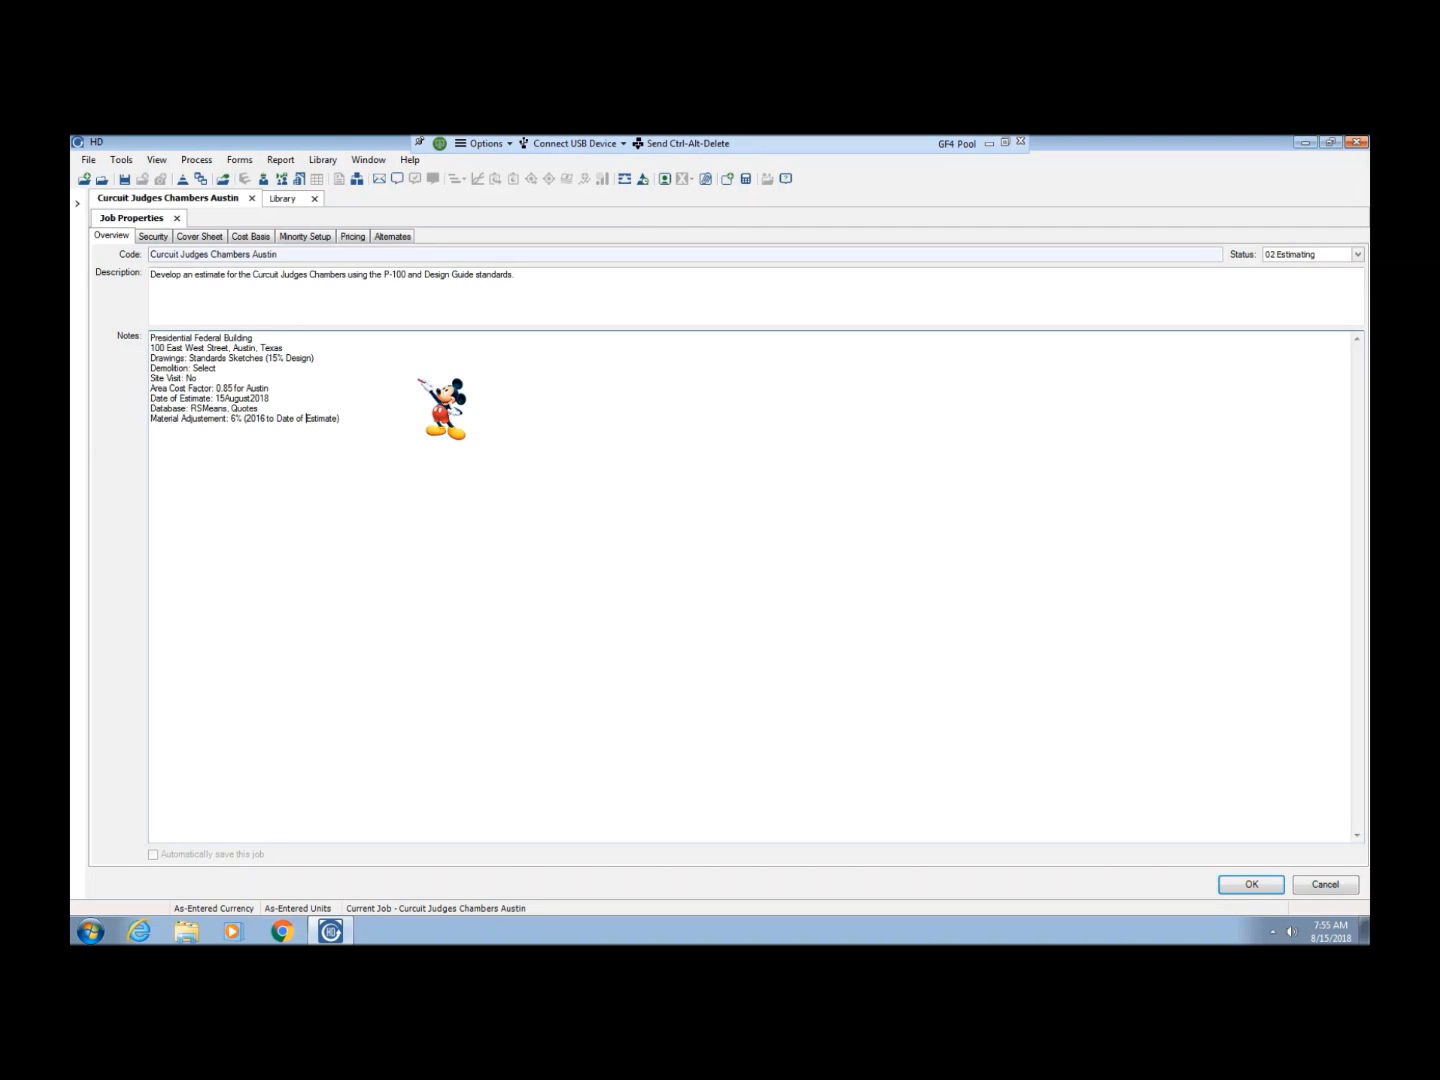
Add the note line "Labor Adjustment: 6% (2016 to Date of Estiamte)" below the material adjustment
{"action": "key", "text": "Right"}
{"action": "key", "text": "Right"}
{"action": "key", "text": "Return"}
{"action": "type", "text": "Labor Adjustem"}
{"action": "key", "text": "BackSpace"}
{"action": "type", "text": "ment: 6% (2016 to Date of Estiamte"}
Add the note line "Escalation: 2.38% (3%/Yr)" below the labor adjustment
{"action": "type", "text": "Escal"}
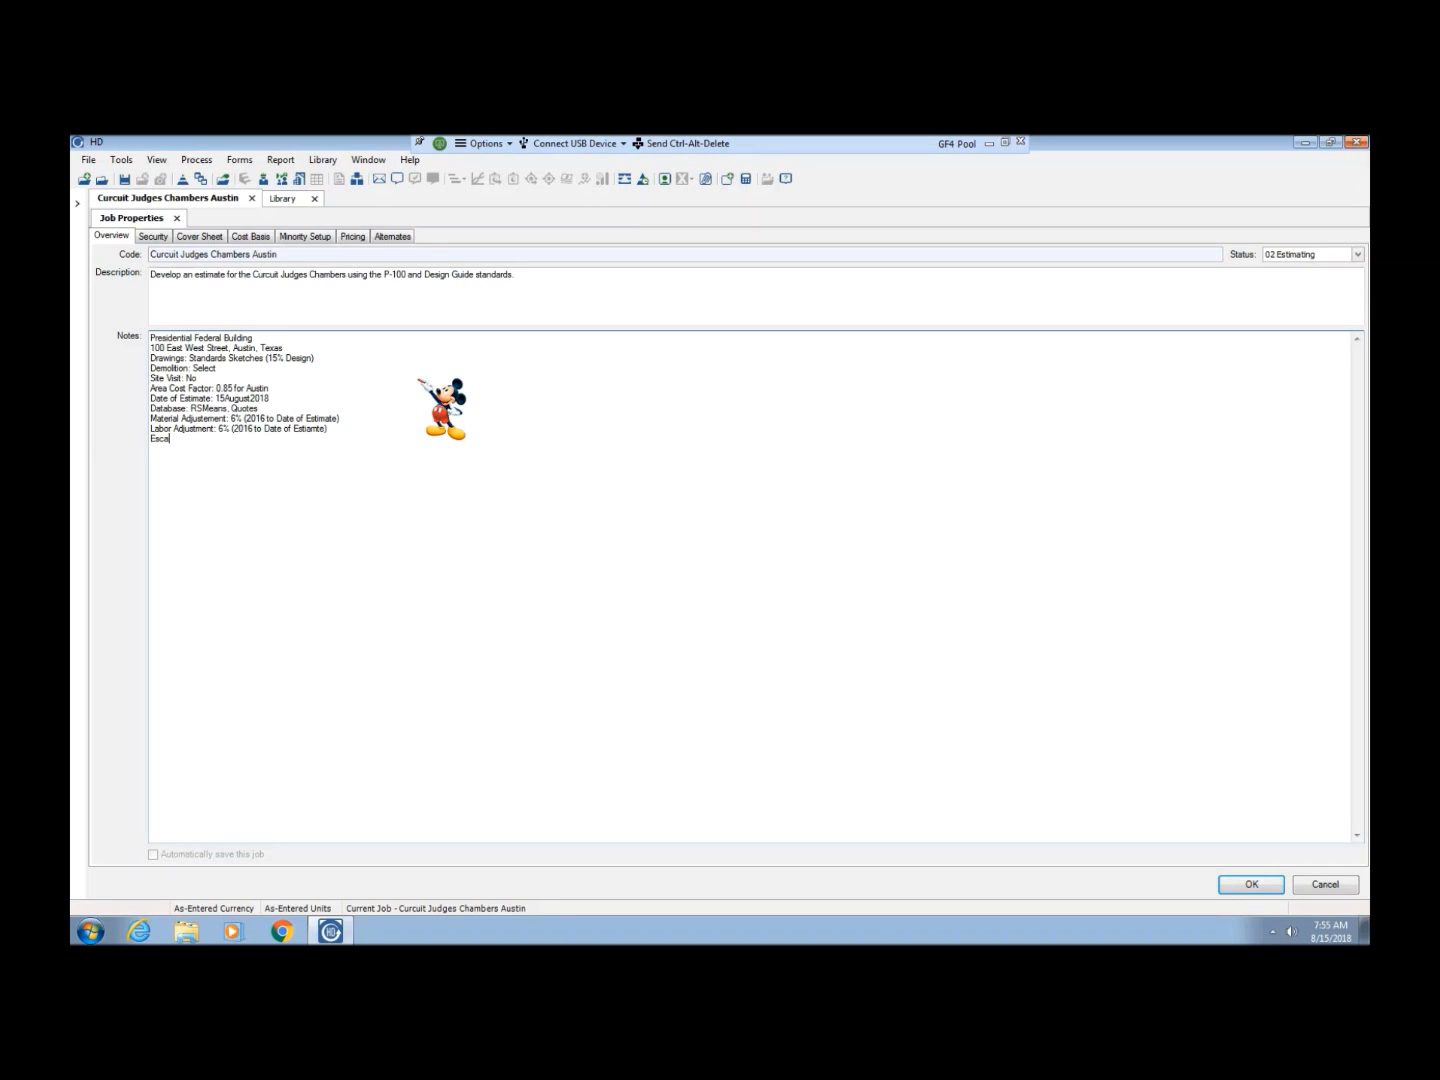
{"action": "type", "text": "ation"}
{"action": "type", "text": ": "}
{"action": "type", "text": "2"}
{"action": "type", "text": ".3"}
{"action": "type", "text": "8"}
{"action": "type", "text": "34"}
{"action": "type", "text": "%"}
{"action": "key", "text": "Left"}
{"action": "key", "text": "Delete"}
{"action": "key", "text": "BackSpace"}
{"action": "type", "text": "("}
{"action": "type", "text": "3"}
{"action": "type", "text": "%"}
{"action": "type", "text": "/Y"}
{"action": "type", "text": "r)"}
Add the note line "Construction Duration: 30 Days" below the escalation line
{"action": "type", "text": "Constructio"}
{"action": "type", "text": "n Duration"}
{"action": "type", "text": ": "}
{"action": "type", "text": "30 DAys"}
{"action": "key", "text": "BackSpace"}
{"action": "key", "text": "BackSpace"}
{"action": "key", "text": "BackSpace"}
{"action": "key", "text": "BackSpace"}
{"action": "key", "text": "BackSpace"}
{"action": "type", "text": "Days"}
{"action": "key", "text": "Return"}
Add the note line "Midpoint of Construction: 15February2019" below the construction duration
{"action": "type", "text": "Mid"}
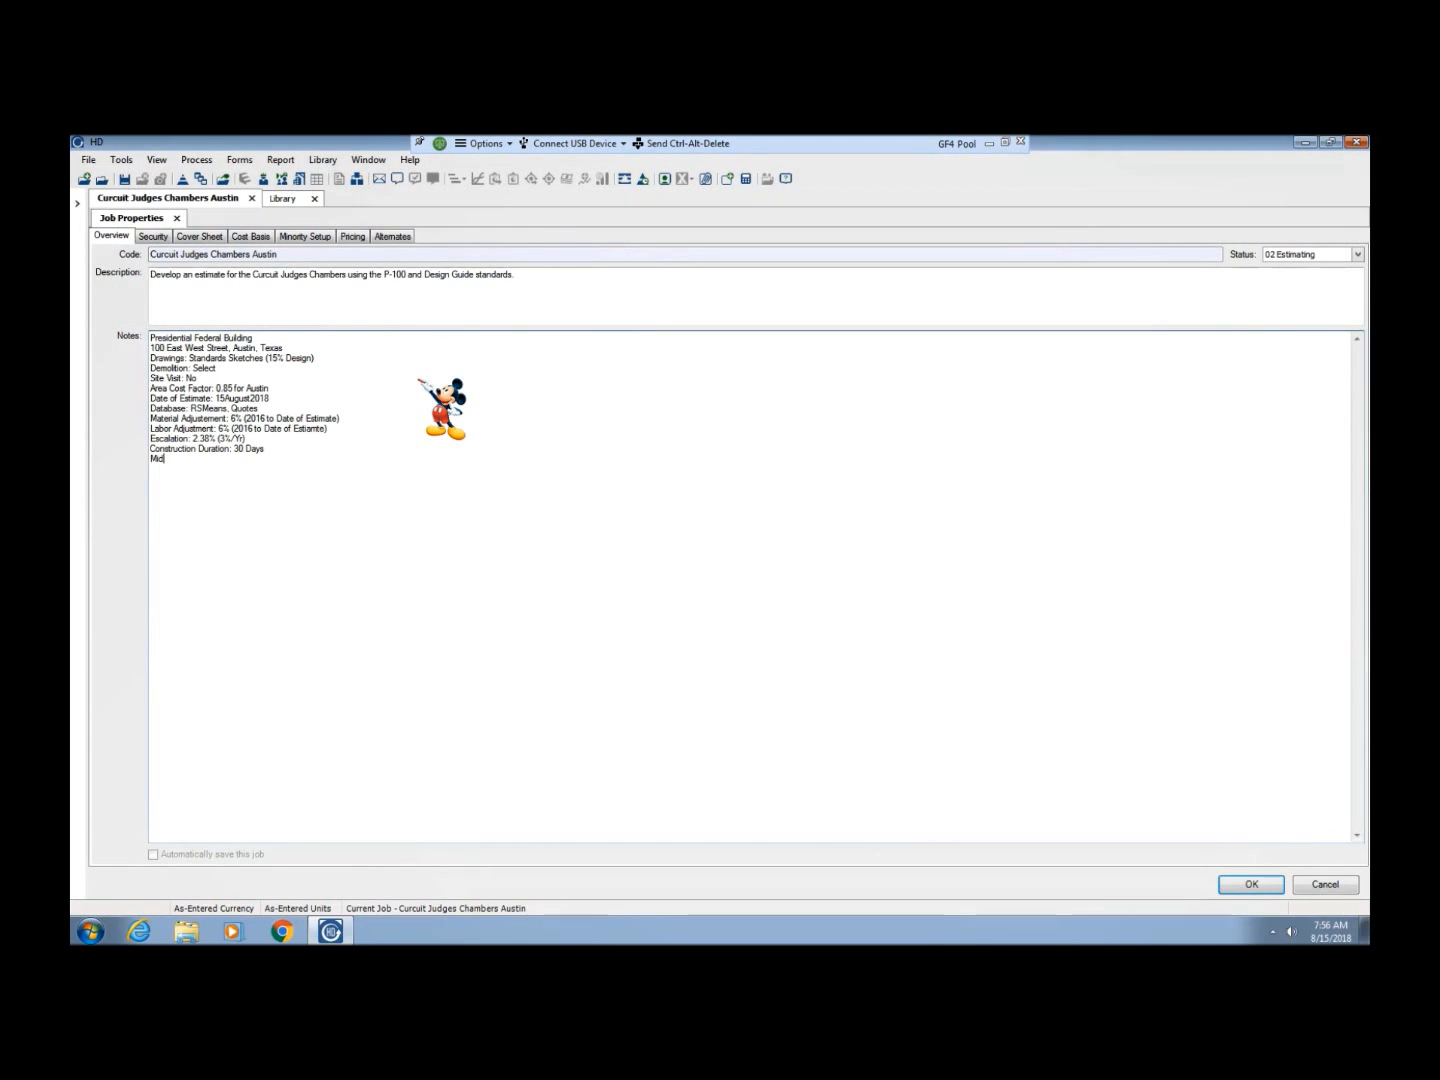
{"action": "type", "text": "point of Construction: 15February2019 "}
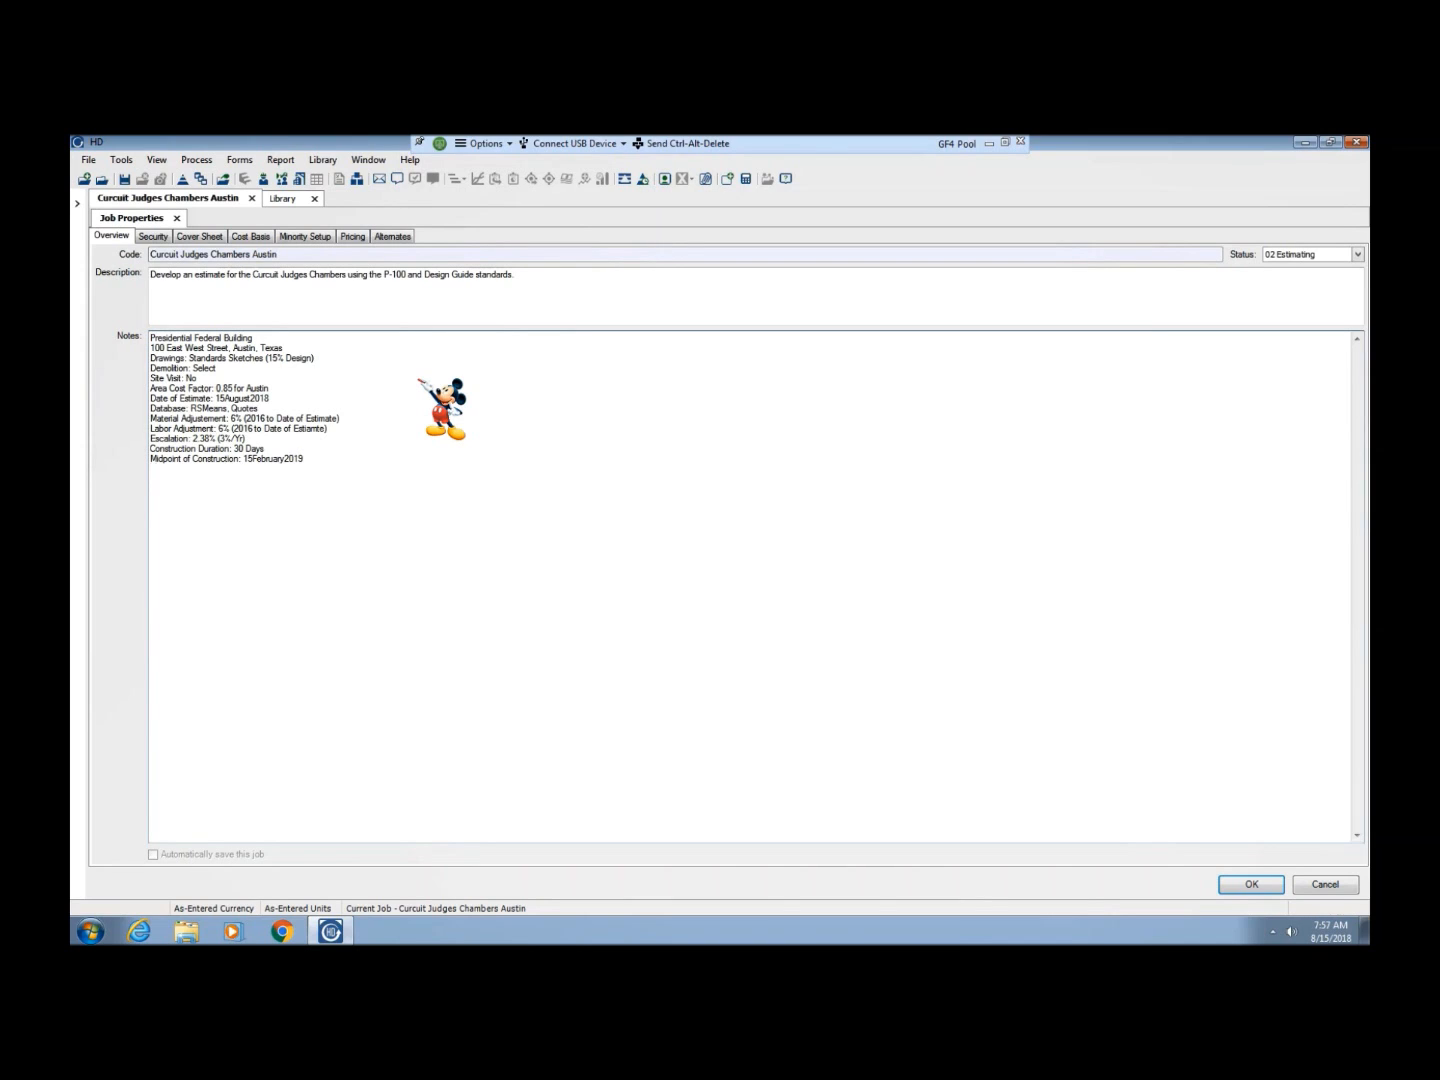
{"action": "type", "text": "Productivity: 85% (Renovation Project)"}
Add the note line "Productivity: 85% (Renovation Project)" below the midpoint of construction
{"action": "key", "text": "Return"}
Add the note line "Job Office Overhead: 4%" below the productivity line
{"action": "type", "text": "Job Office Overhead: 4% Home Office O"}
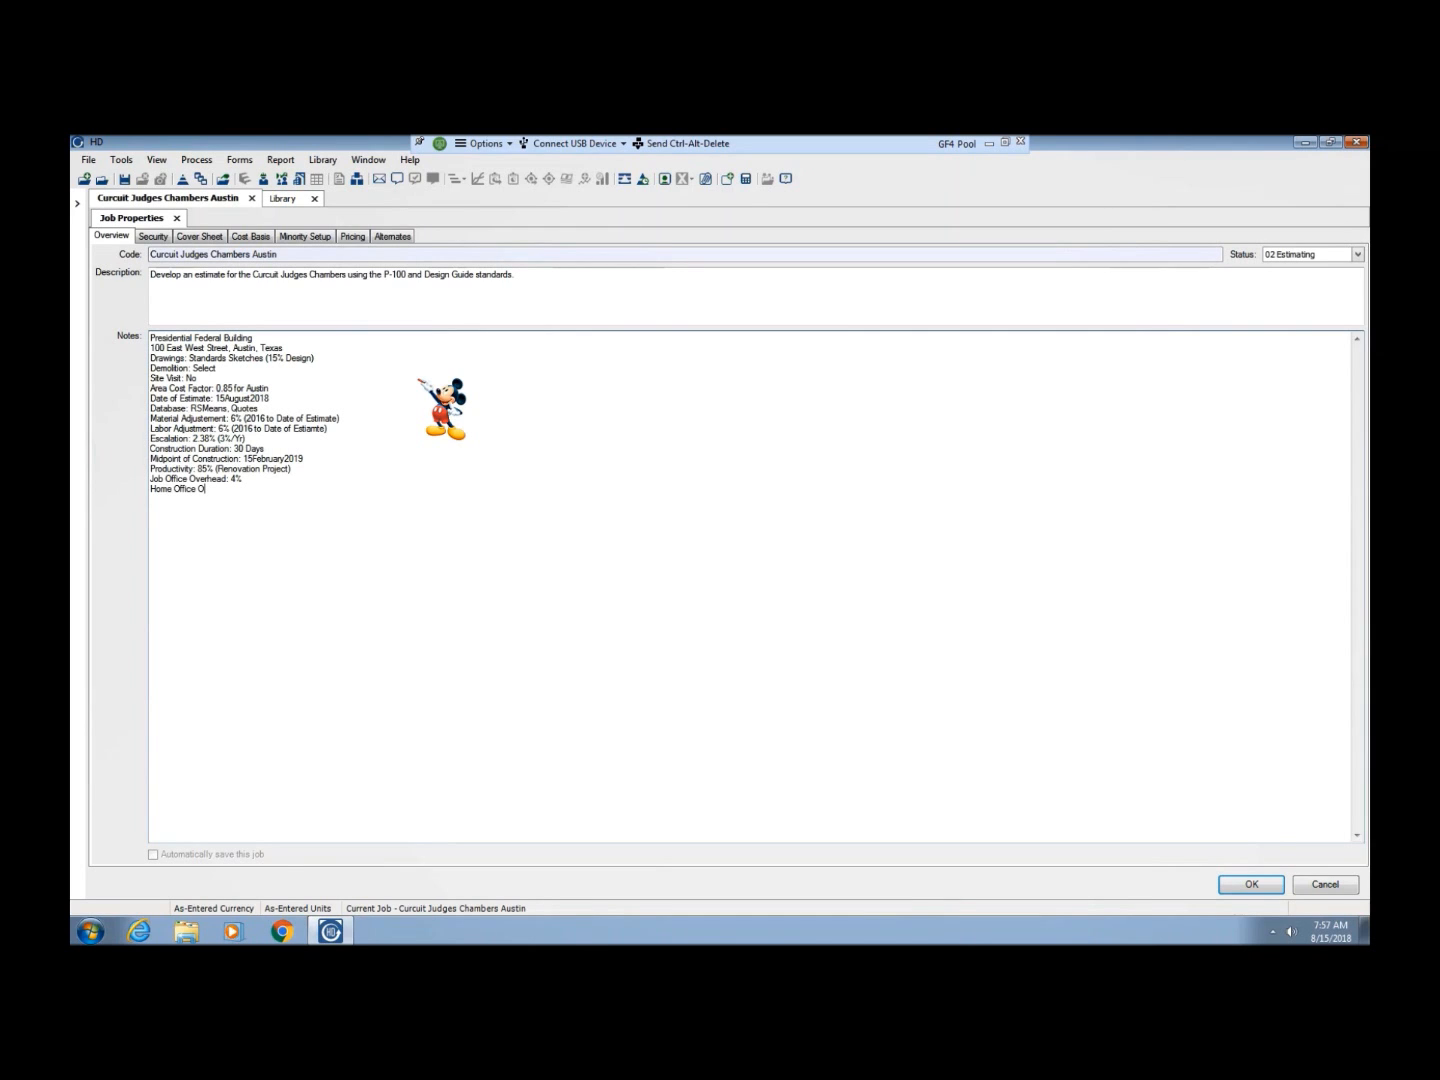
{"action": "type", "text": "verhead: 5%"}
Add the note line "Home Office Overhead: 5%" below the job office overhead
{"action": "key", "text": "Return"}
Add the note line "Contractor Profit (GPW): 8.05%" below the home office overhead
{"action": "type", "text": "Contractor Profit (GPW)"}
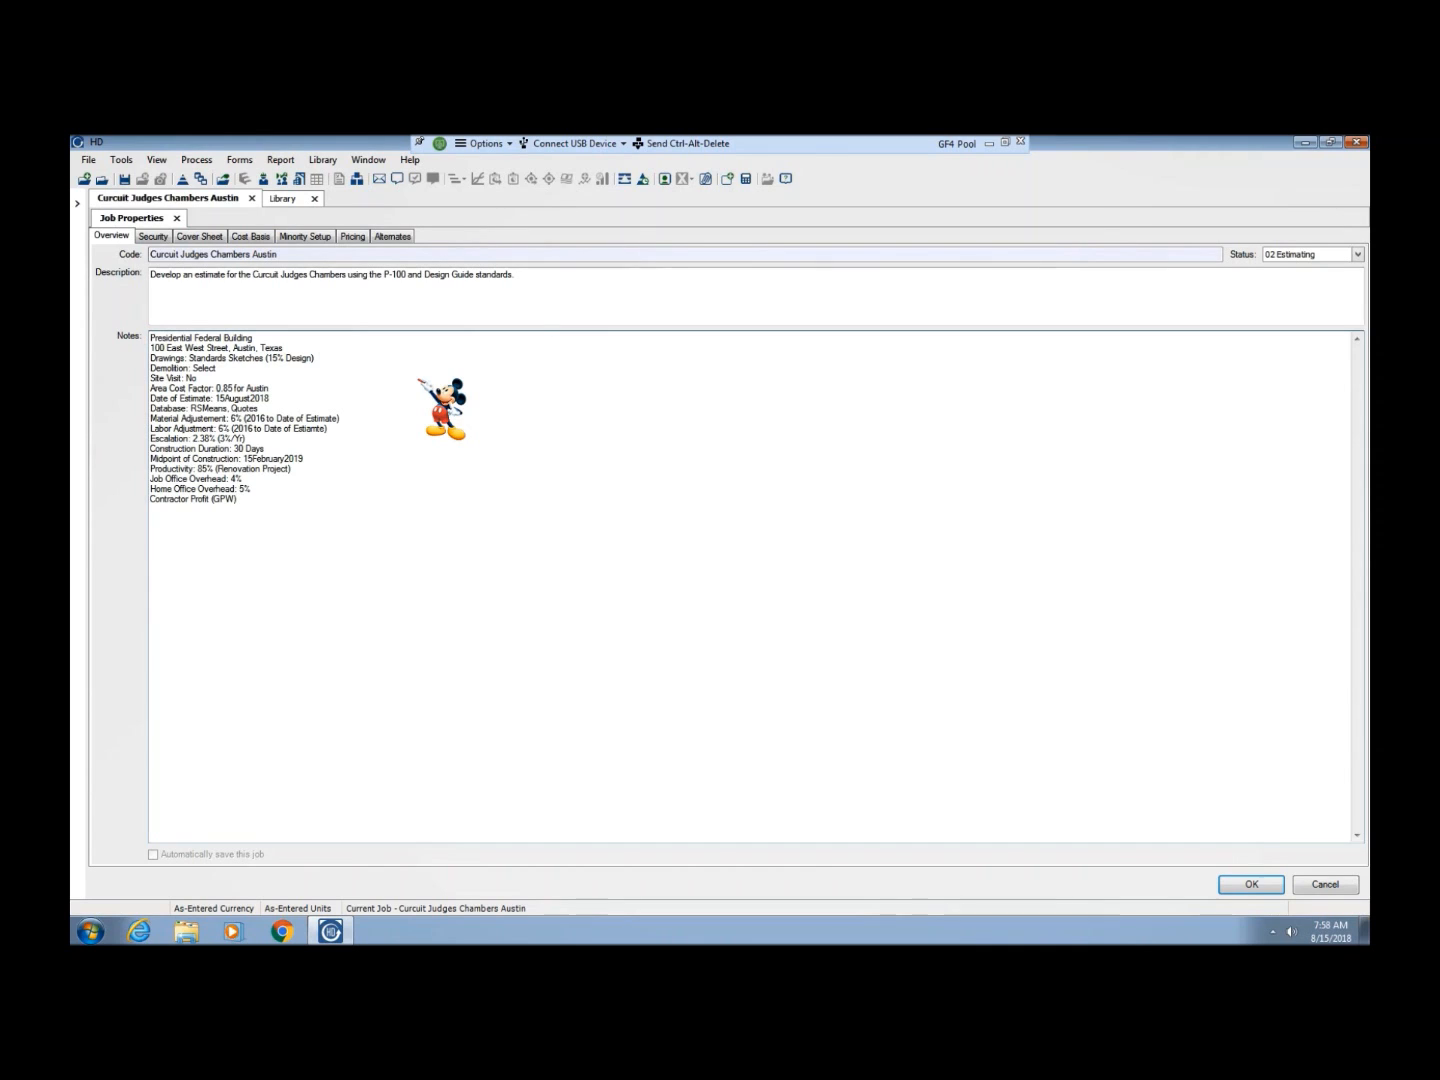
{"action": "type", "text": ":"}
{"action": "type", "text": " 8.05% "}
{"action": "type", "text": "Bonds/In"}
{"action": "type", "text": "sur"}
{"action": "type", "text": ": 1.5%"}
Add the note line "Bonds/Insur: 1.5%" below the contractor profit
{"action": "key", "text": "Return"}
Add the note line "Subcontractor JOOH 10%-15%" below the bonds and insurance line
{"action": "type", "text": "Sub"}
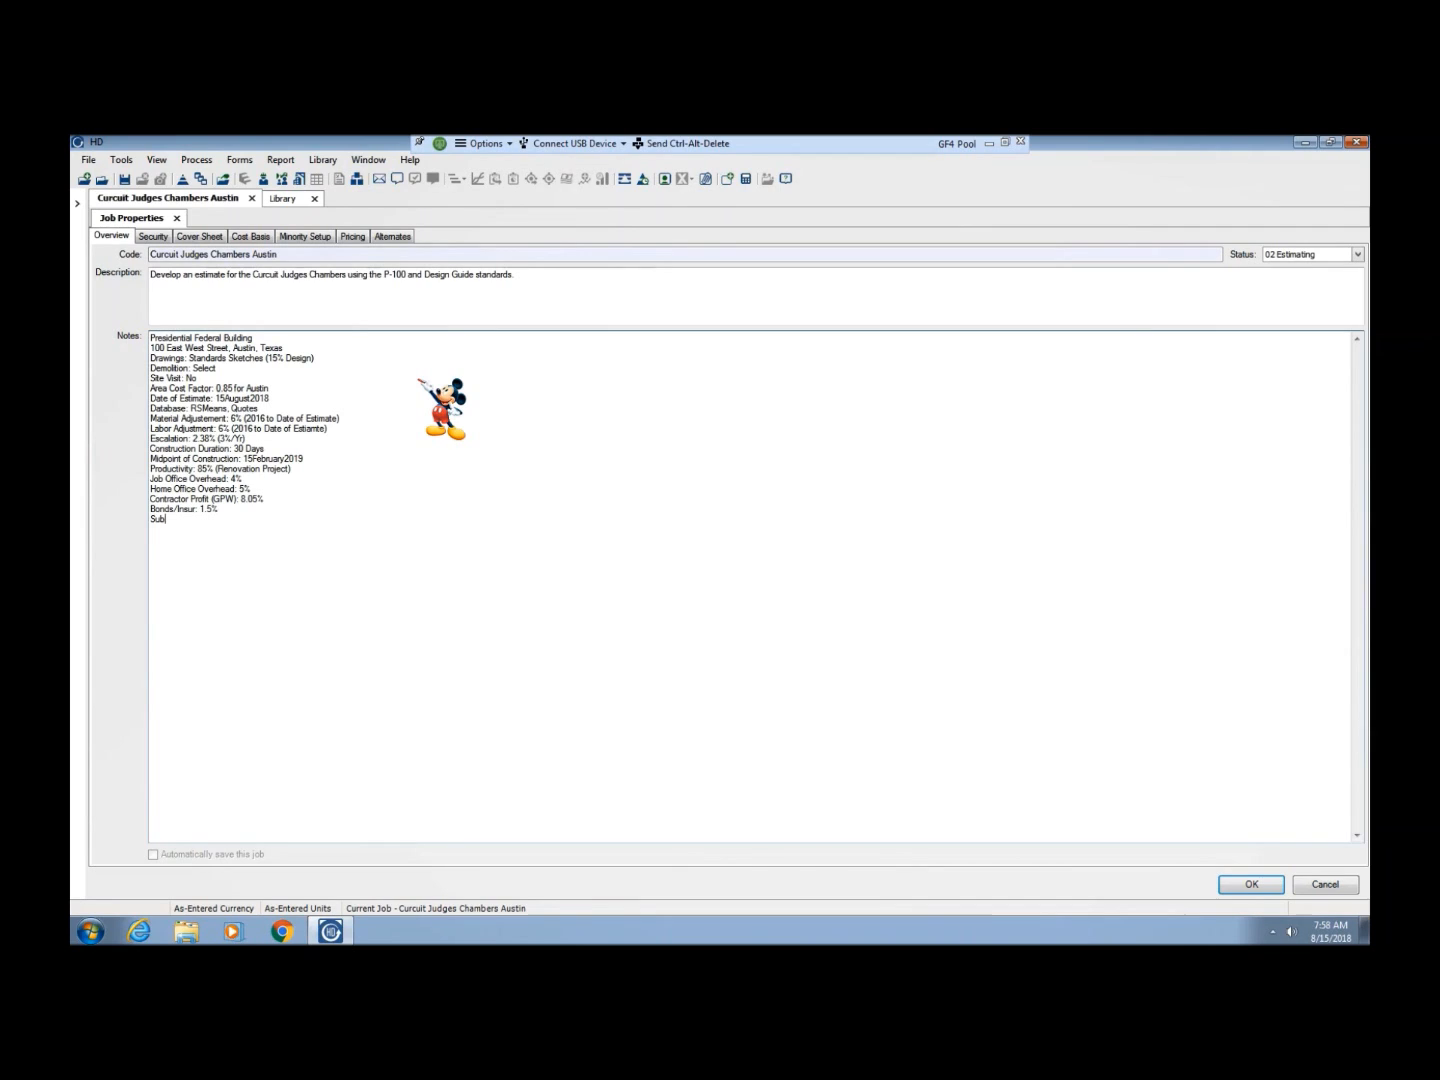
{"action": "type", "text": "contractor JOOH 10%-15"}
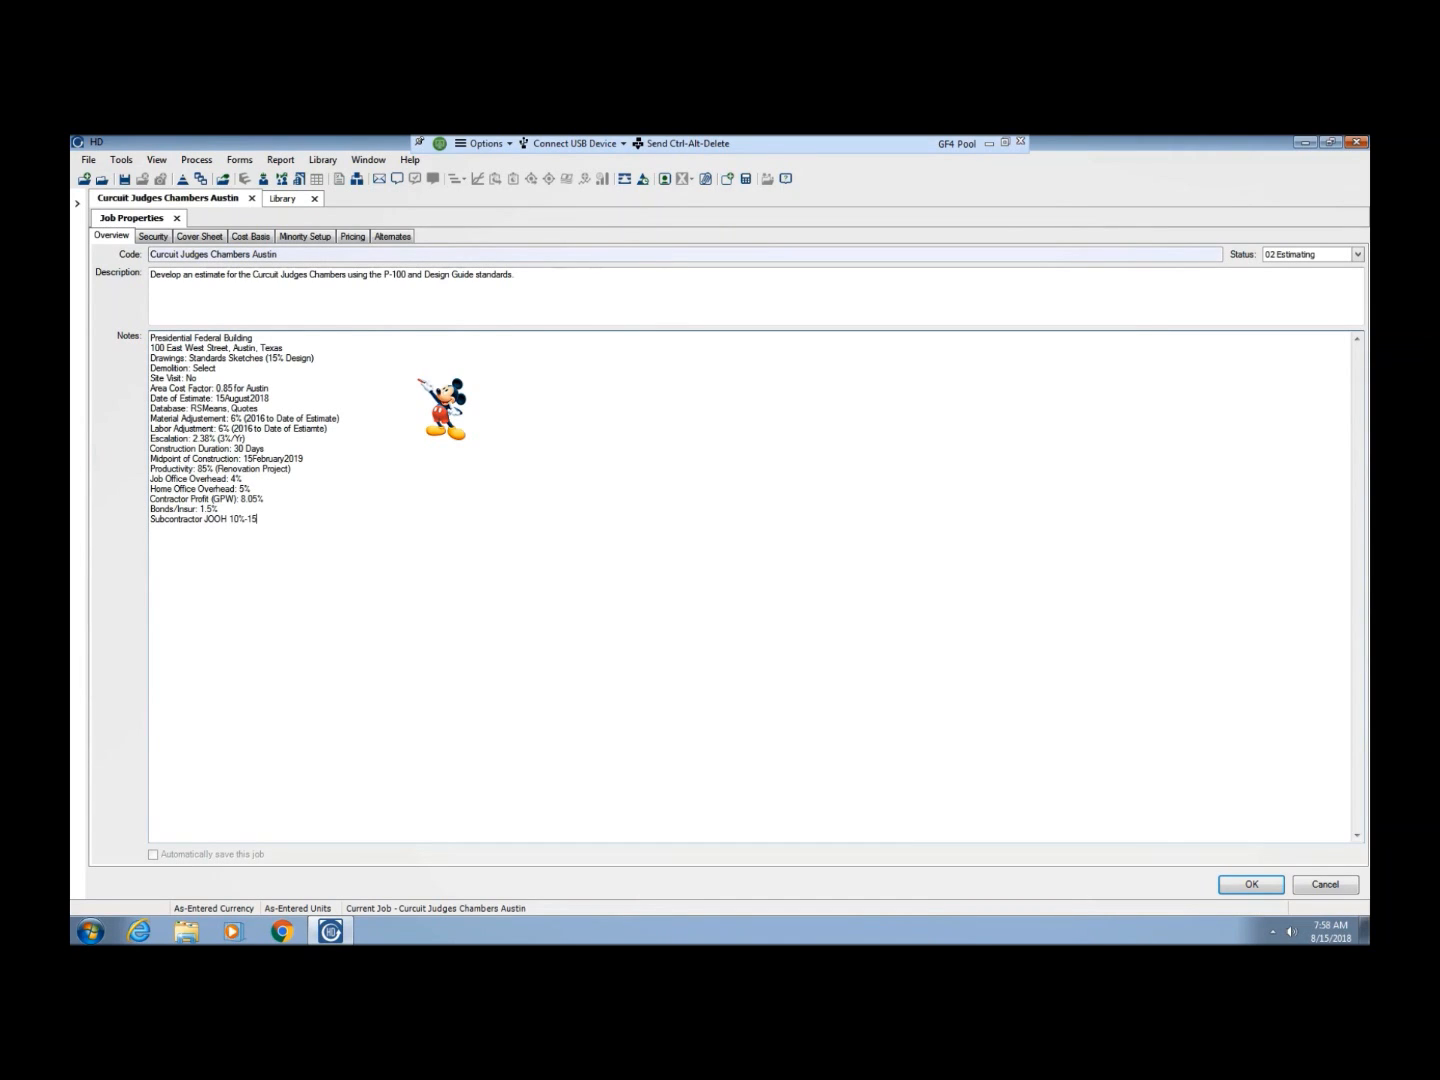
{"action": "type", "text": "% Subcontractor HOOH"}
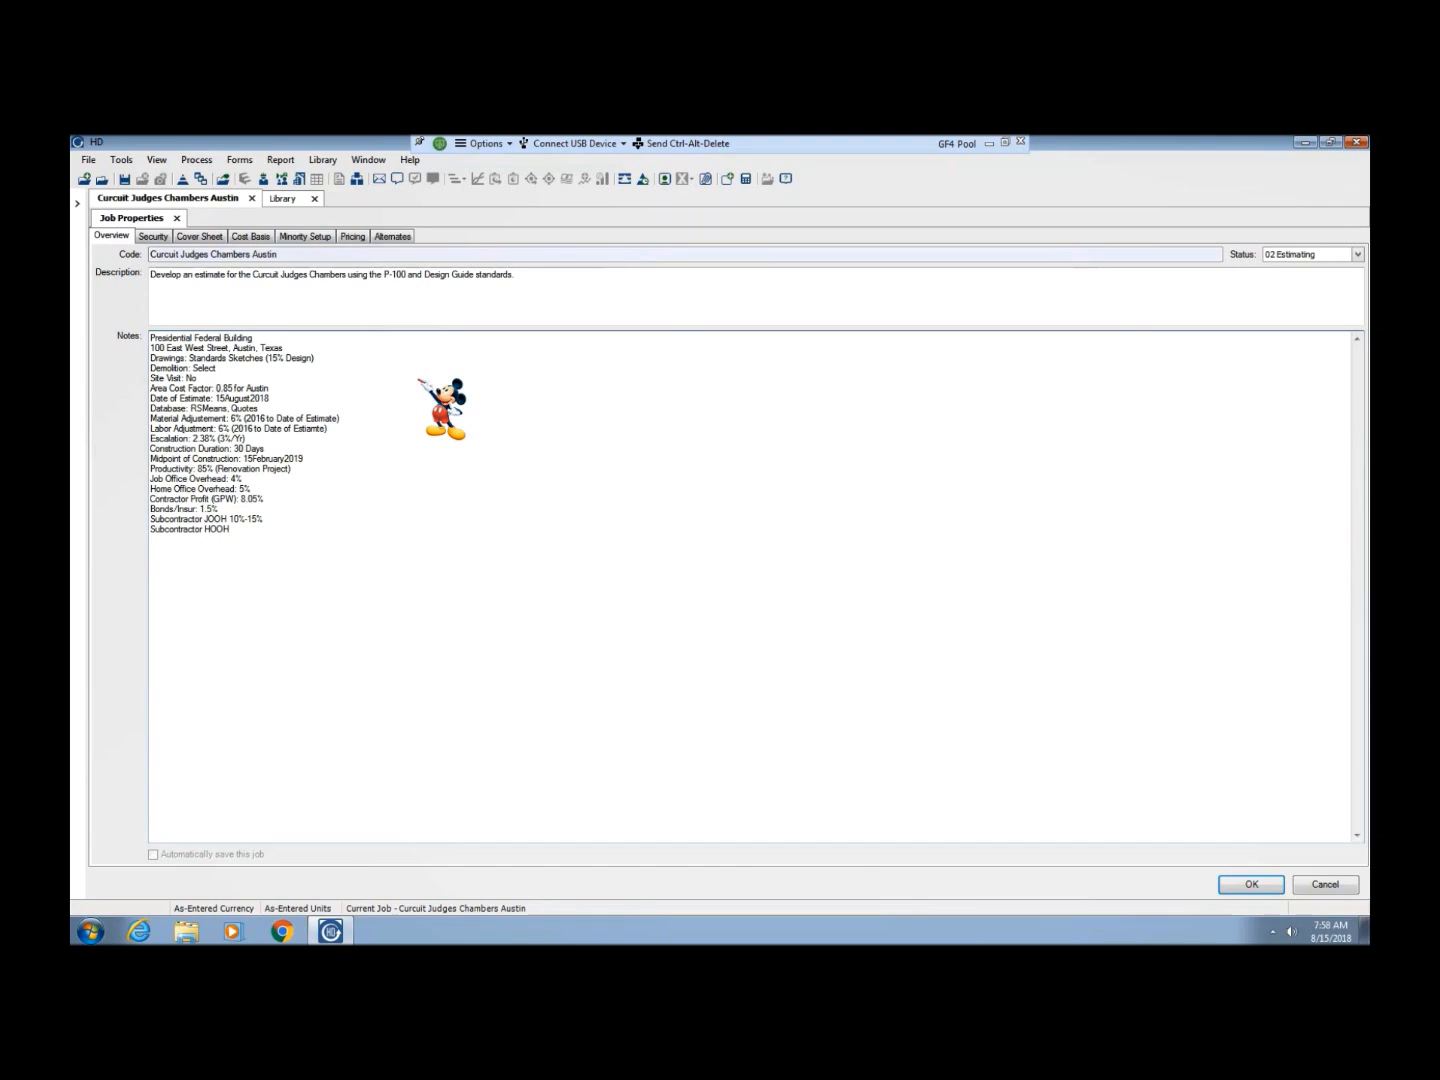
{"action": "type", "text": ": 3%"}
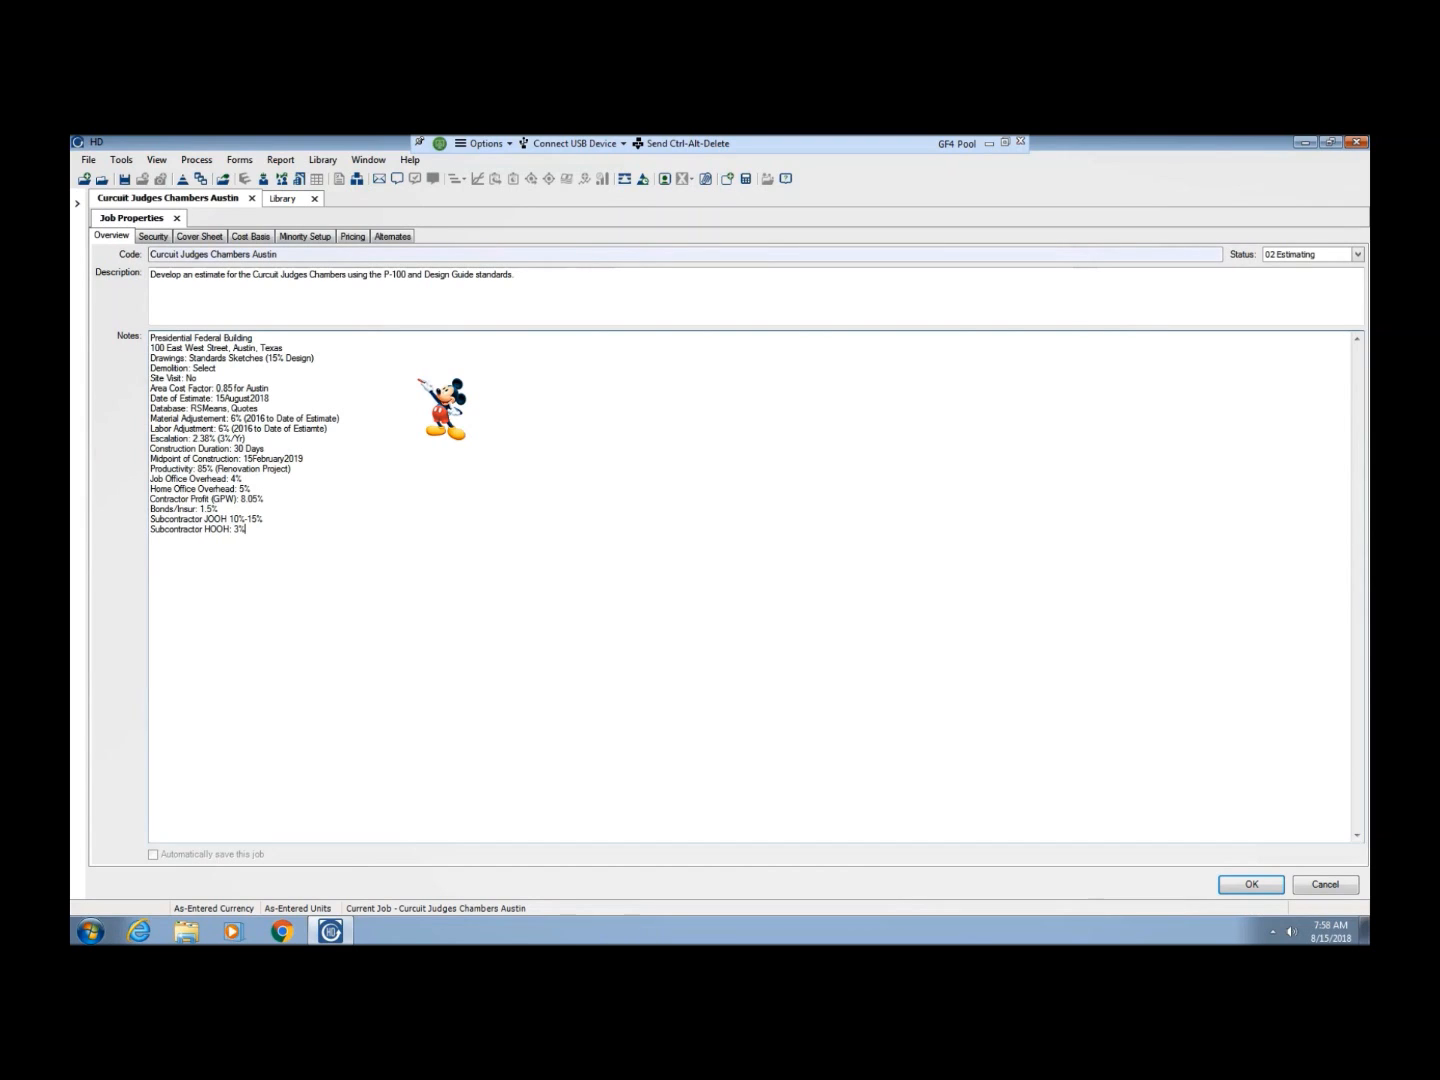
{"action": "type", "text": "-8"}
{"action": "type", "text": "% "}
{"action": "type", "text": "Subcontra"}
{"action": "type", "text": "ctor Pro"}
{"action": "type", "text": "fit"}
{"action": "type", "text": ":"}
{"action": "type", "text": " 8%"}
{"action": "type", "text": "-10%"}
Add note lines for Subcontractor Profit: 8%-10%, Overtime: 33%, Design Cost and Design Contingency: None Applied, Constrution Contingency: 10% and Phasing: 2%
{"action": "type", "text": "Overtime: 33% Design Cost: None Applied Design Contingency: None Applied Constrution Contingency: 10% Phasing: 2%"}
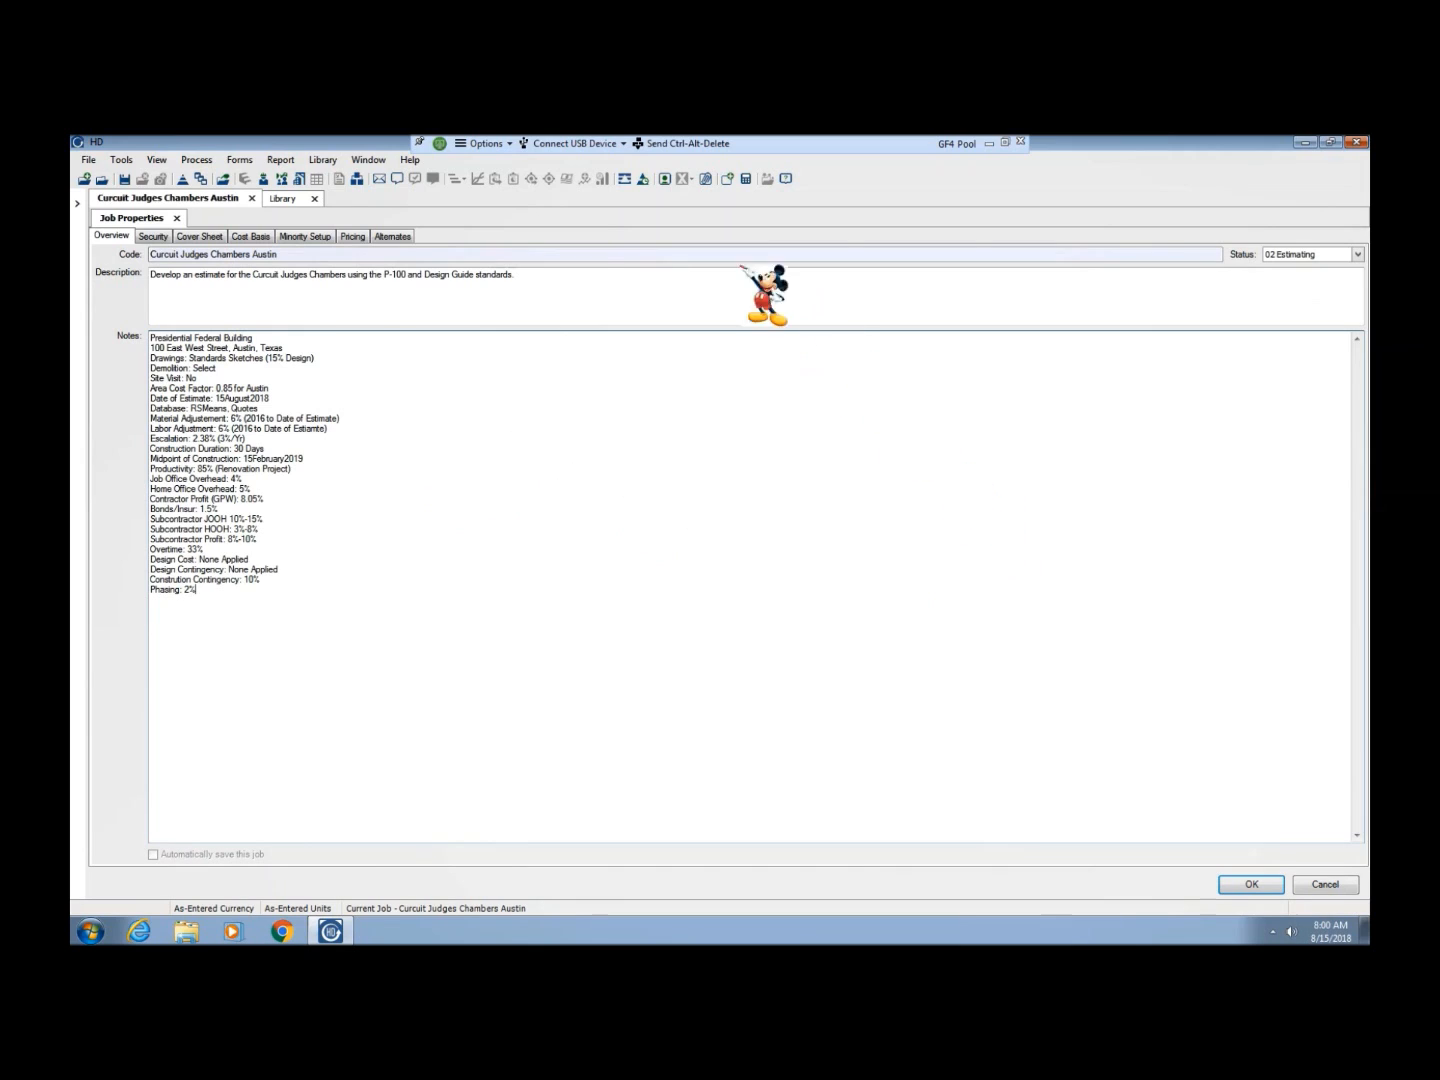
On the job's cover sheet, enter Austin as the city and "will look up" as the county
{"action": "left_click", "coordinate": [155, 238]}
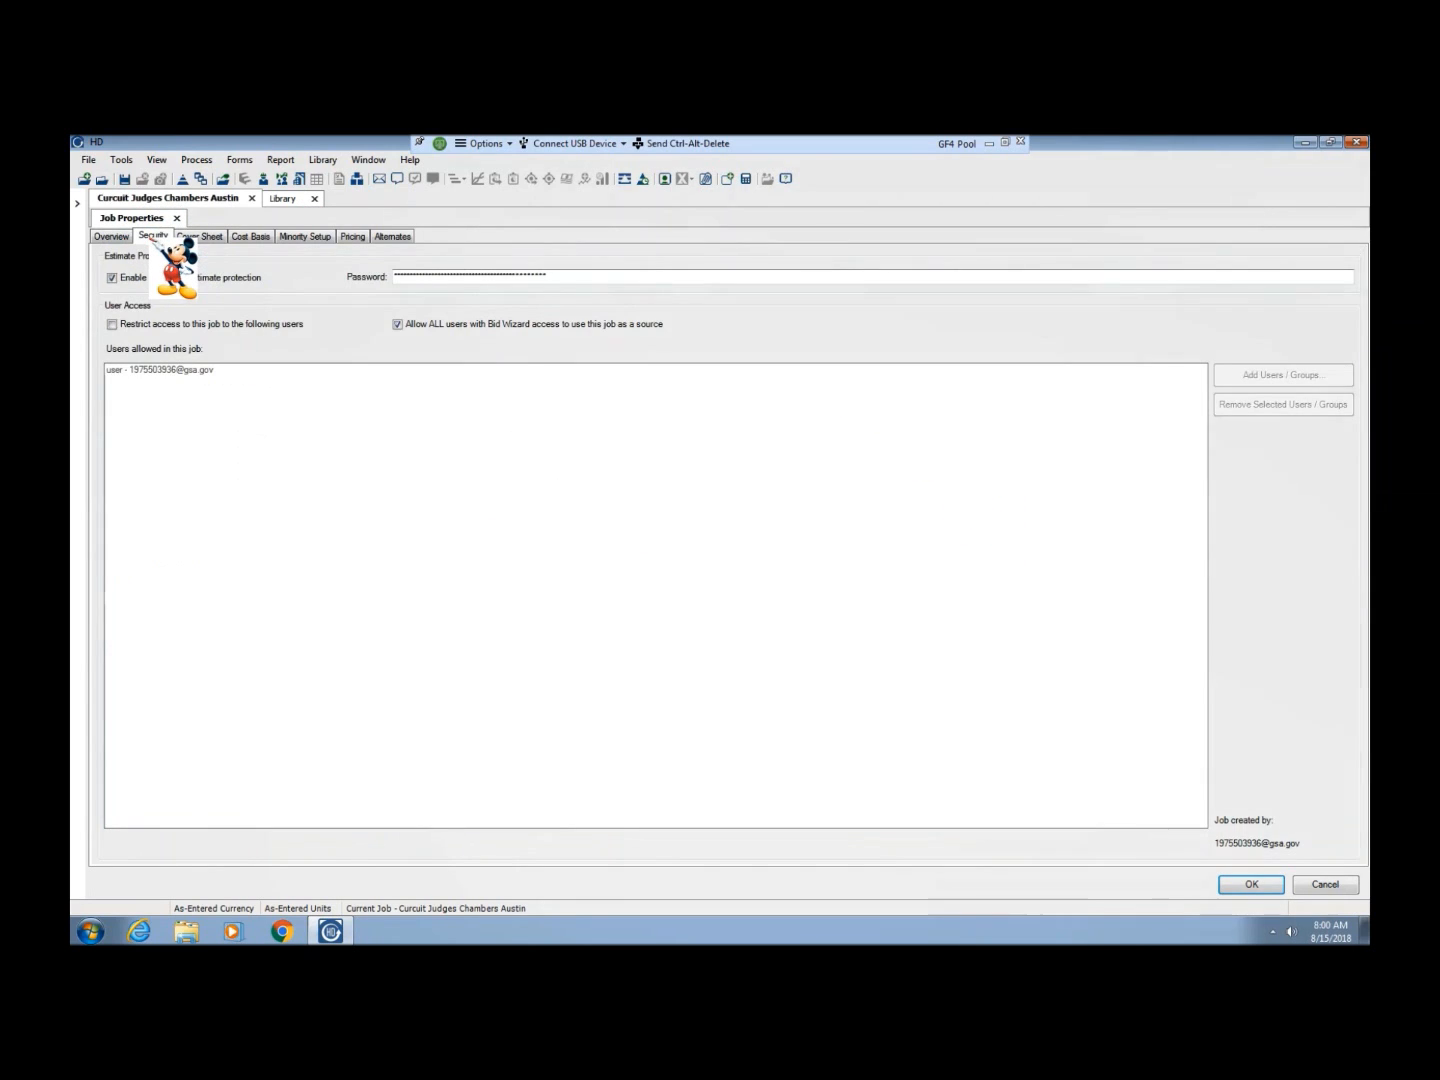
{"action": "left_click", "coordinate": [190, 237]}
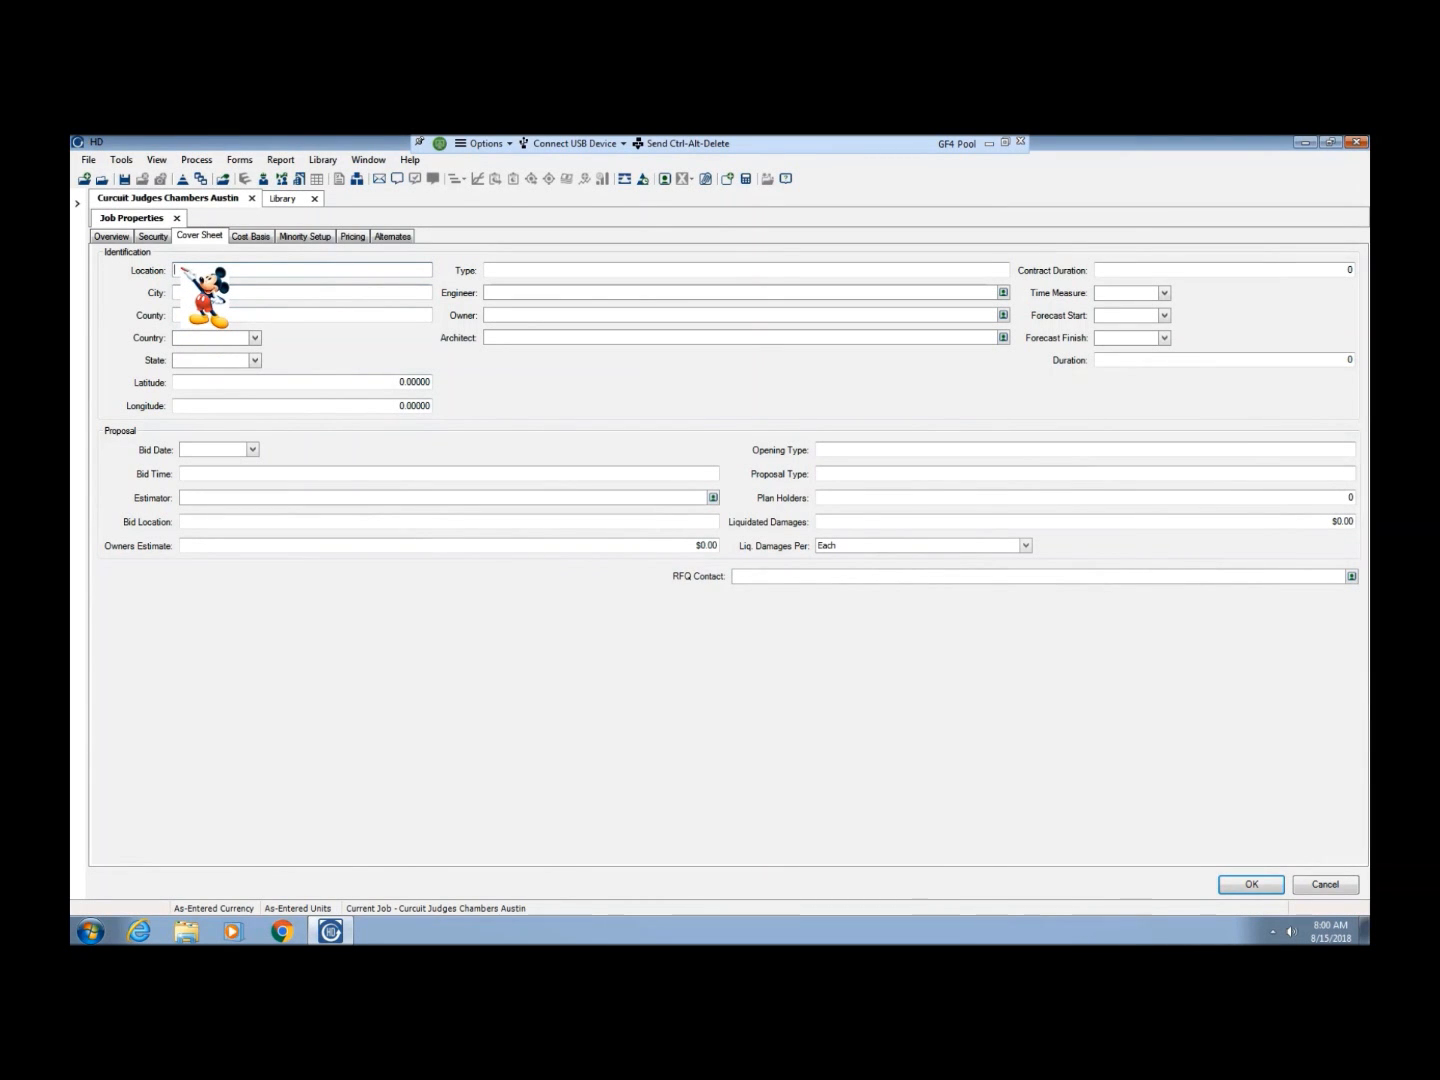
{"action": "left_click", "coordinate": [184, 291]}
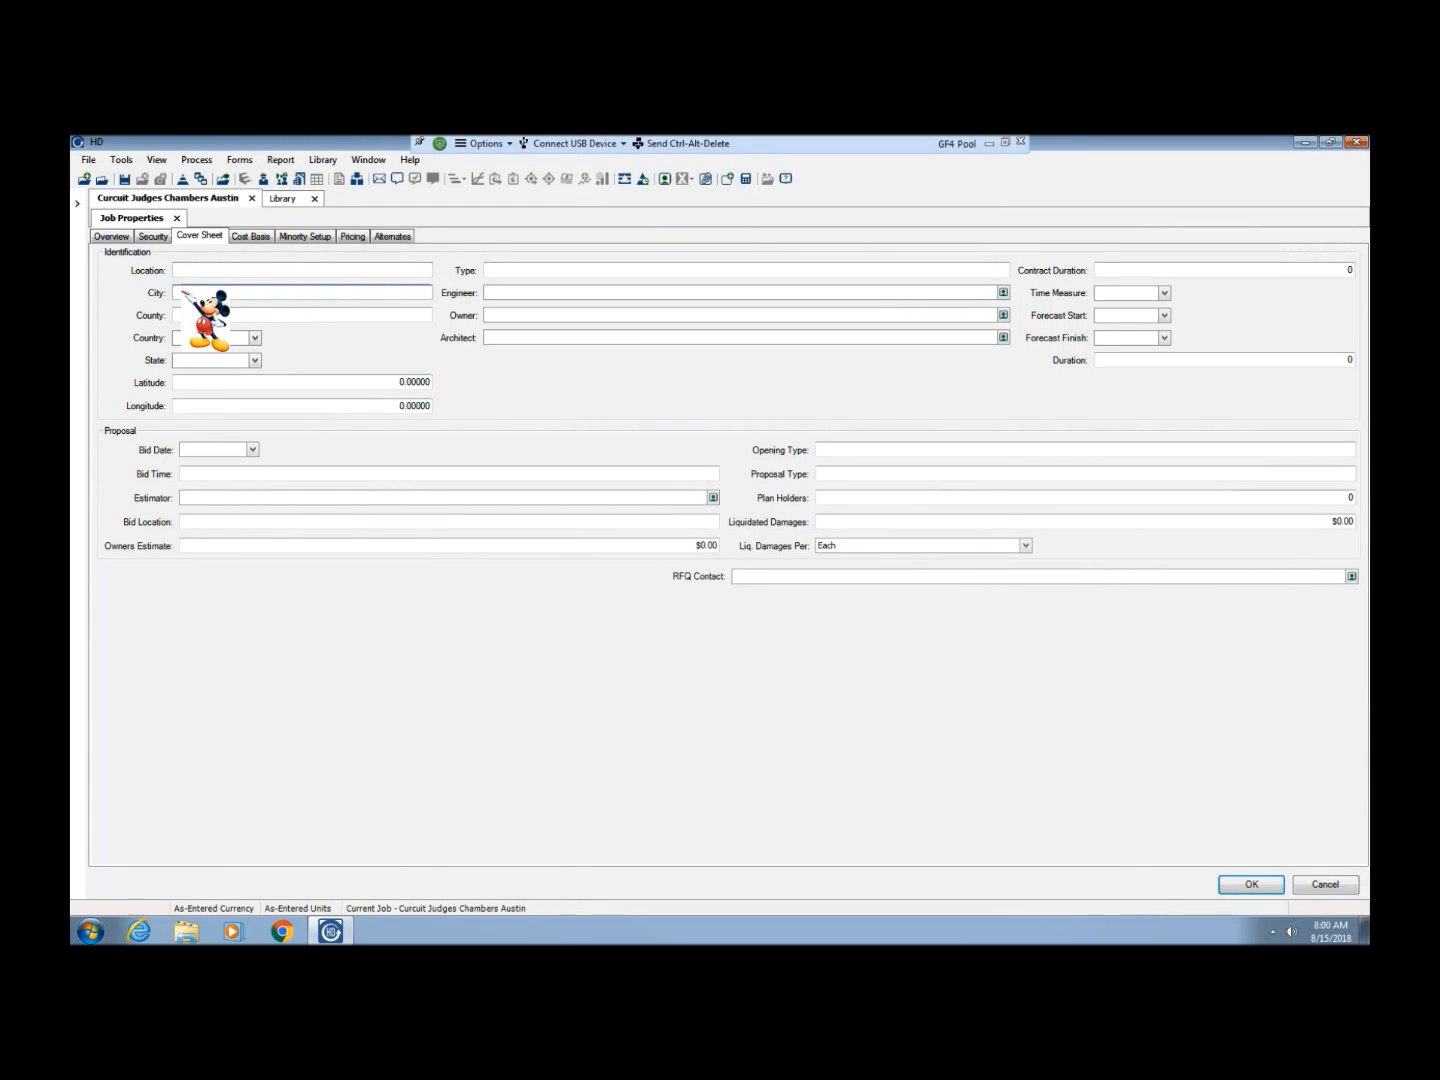
{"action": "type", "text": "a"}
{"action": "key", "text": "BackSpace"}
{"action": "type", "text": "Austin"}
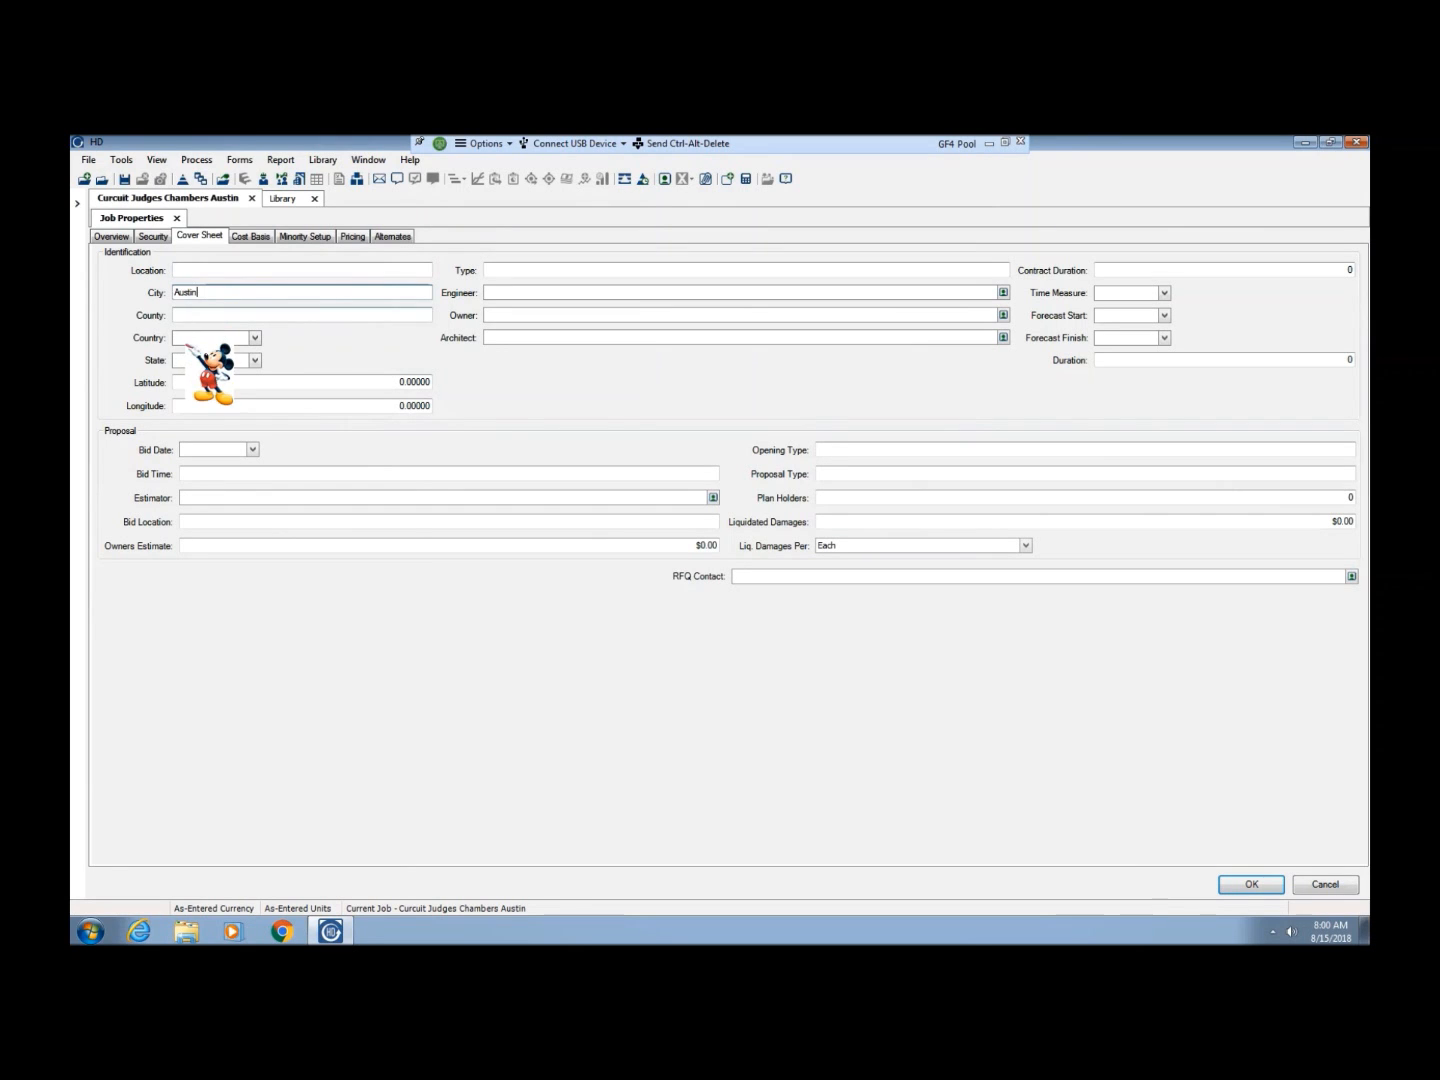
{"action": "left_click", "coordinate": [187, 314]}
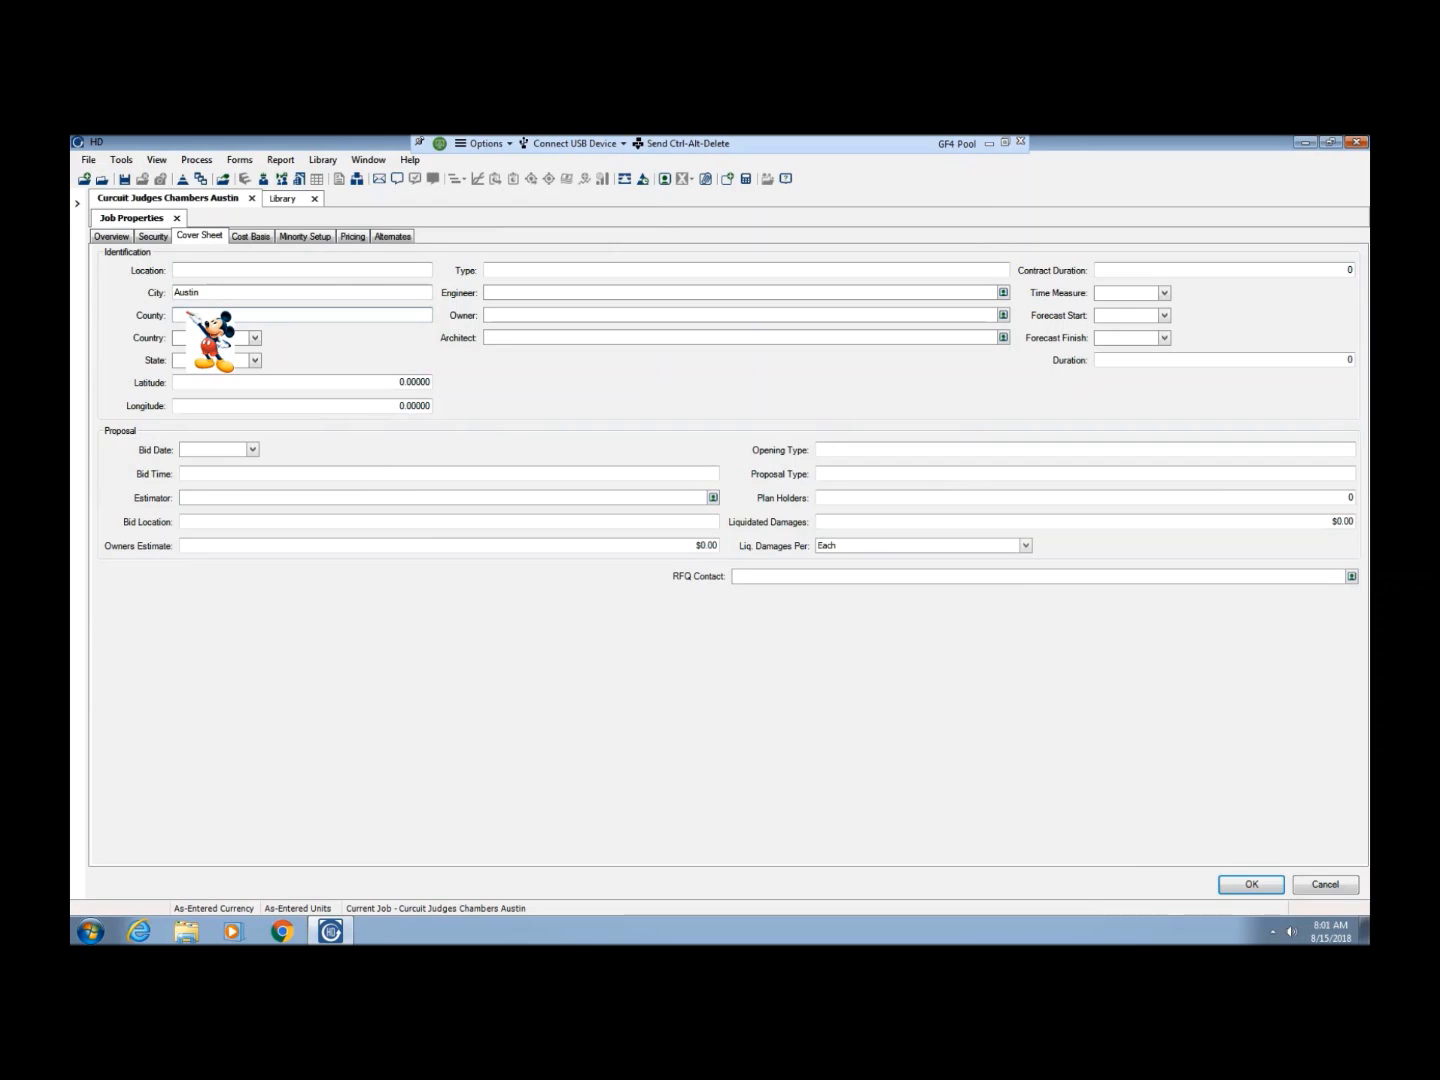
{"action": "type", "text": "will look up"}
Set the country on the cover sheet to United States
{"action": "left_click", "coordinate": [190, 337]}
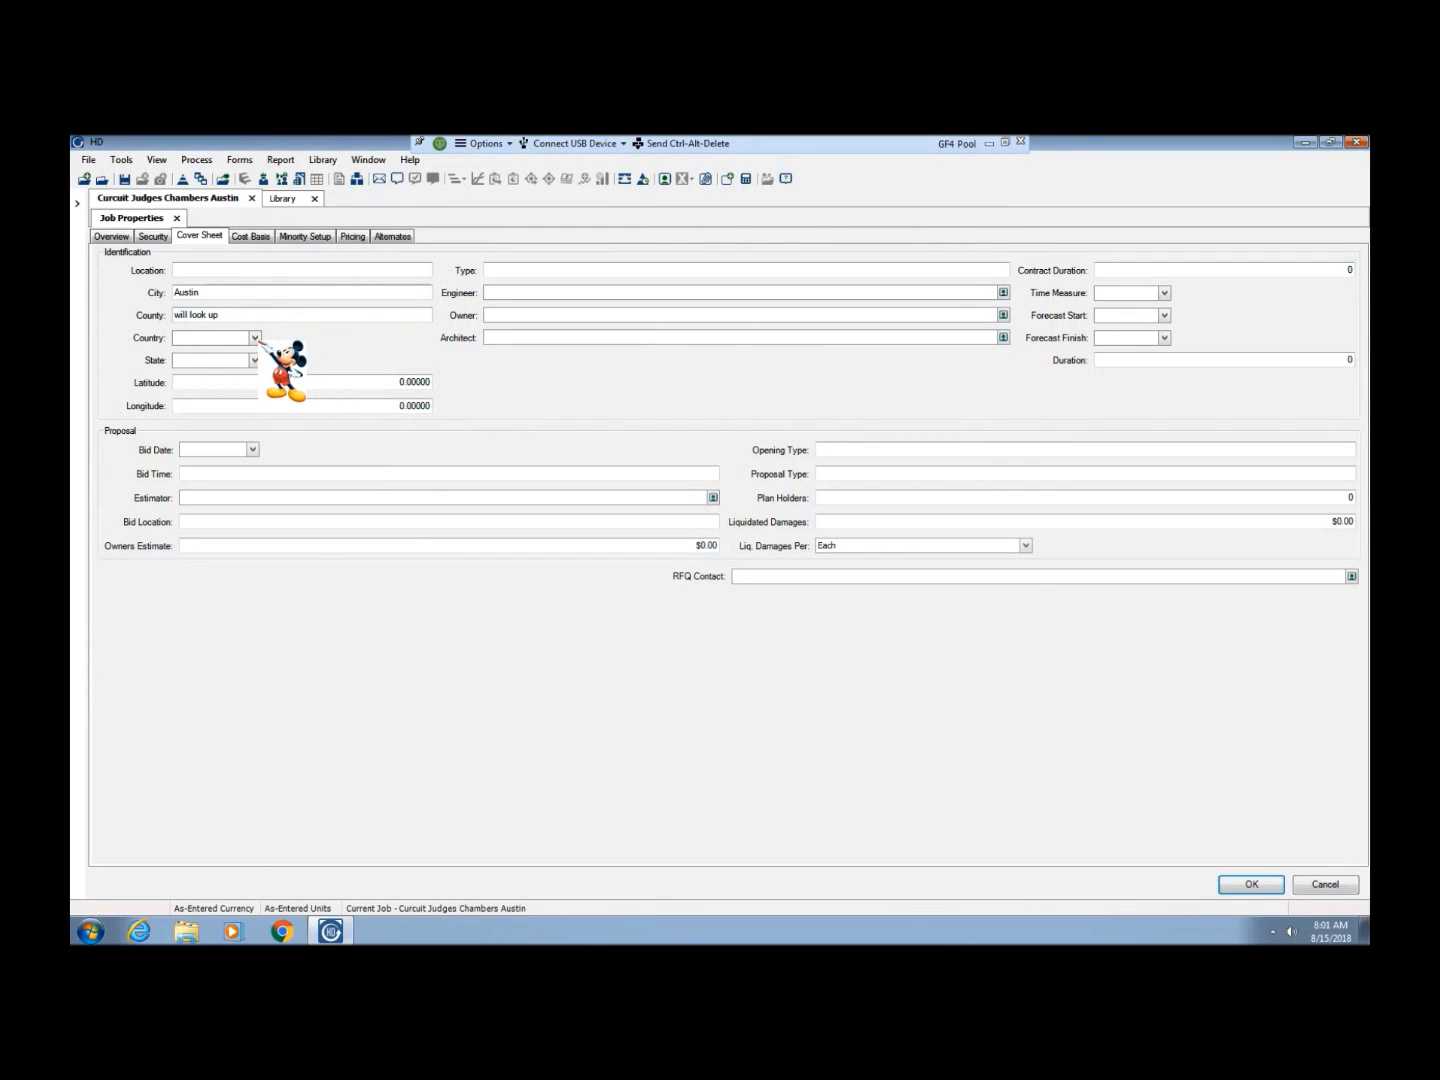
{"action": "left_click", "coordinate": [256, 338]}
{"action": "left_click_drag", "start_coordinate": [360, 360], "coordinate": [358, 421]}
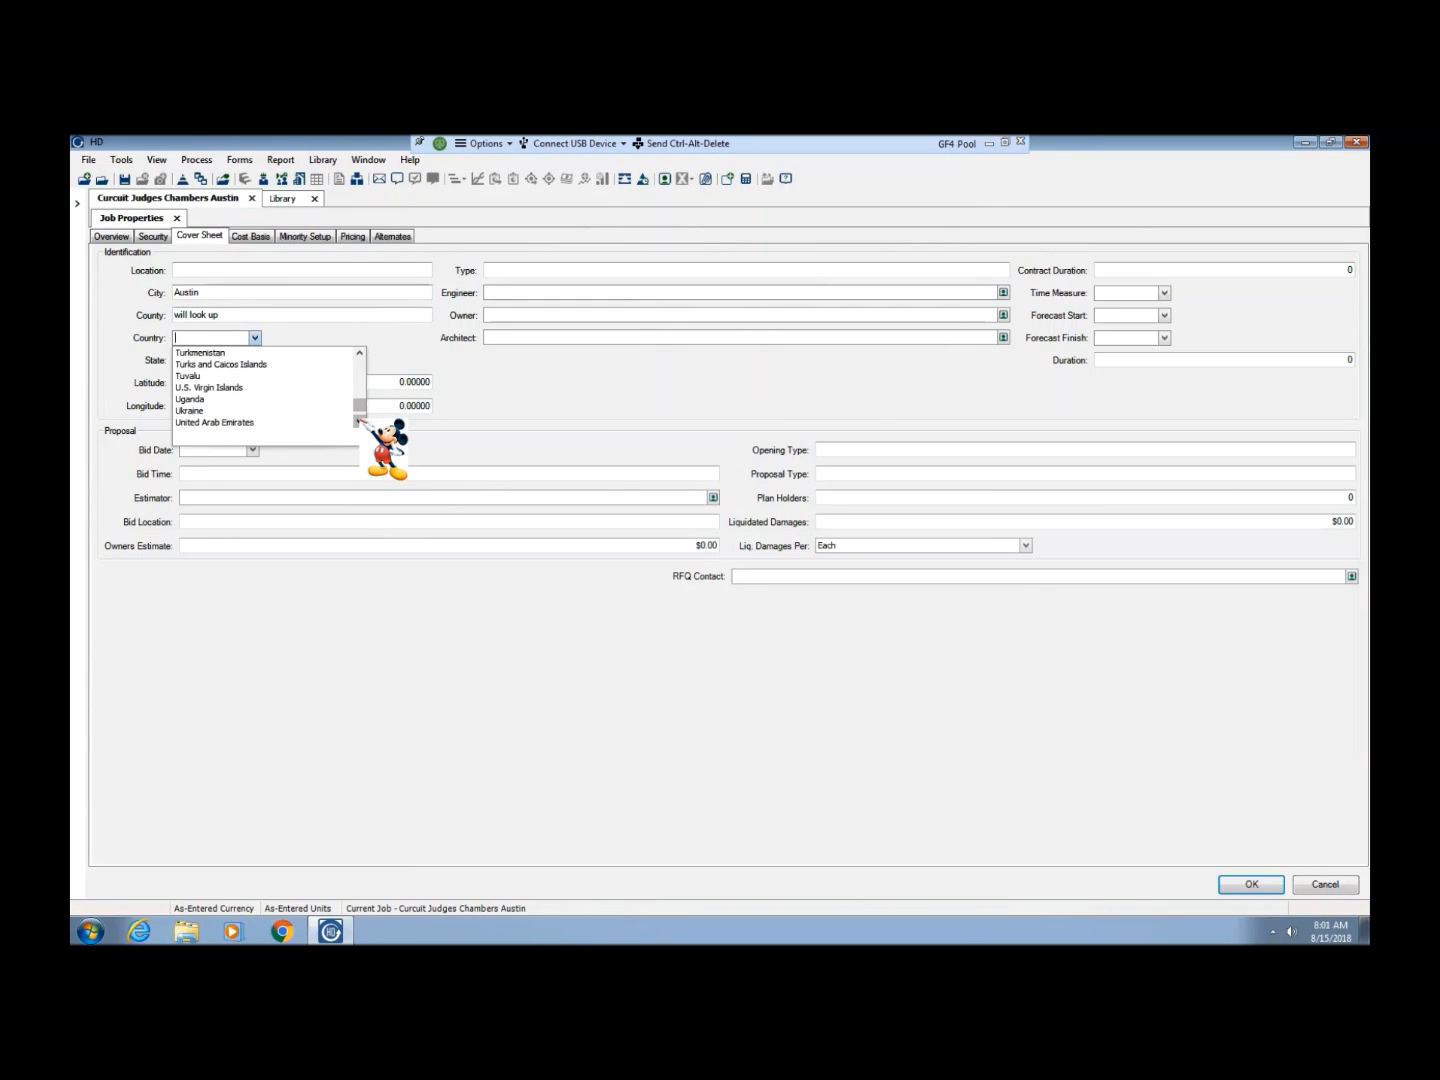
{"action": "left_click_drag", "start_coordinate": [358, 421], "coordinate": [357, 420]}
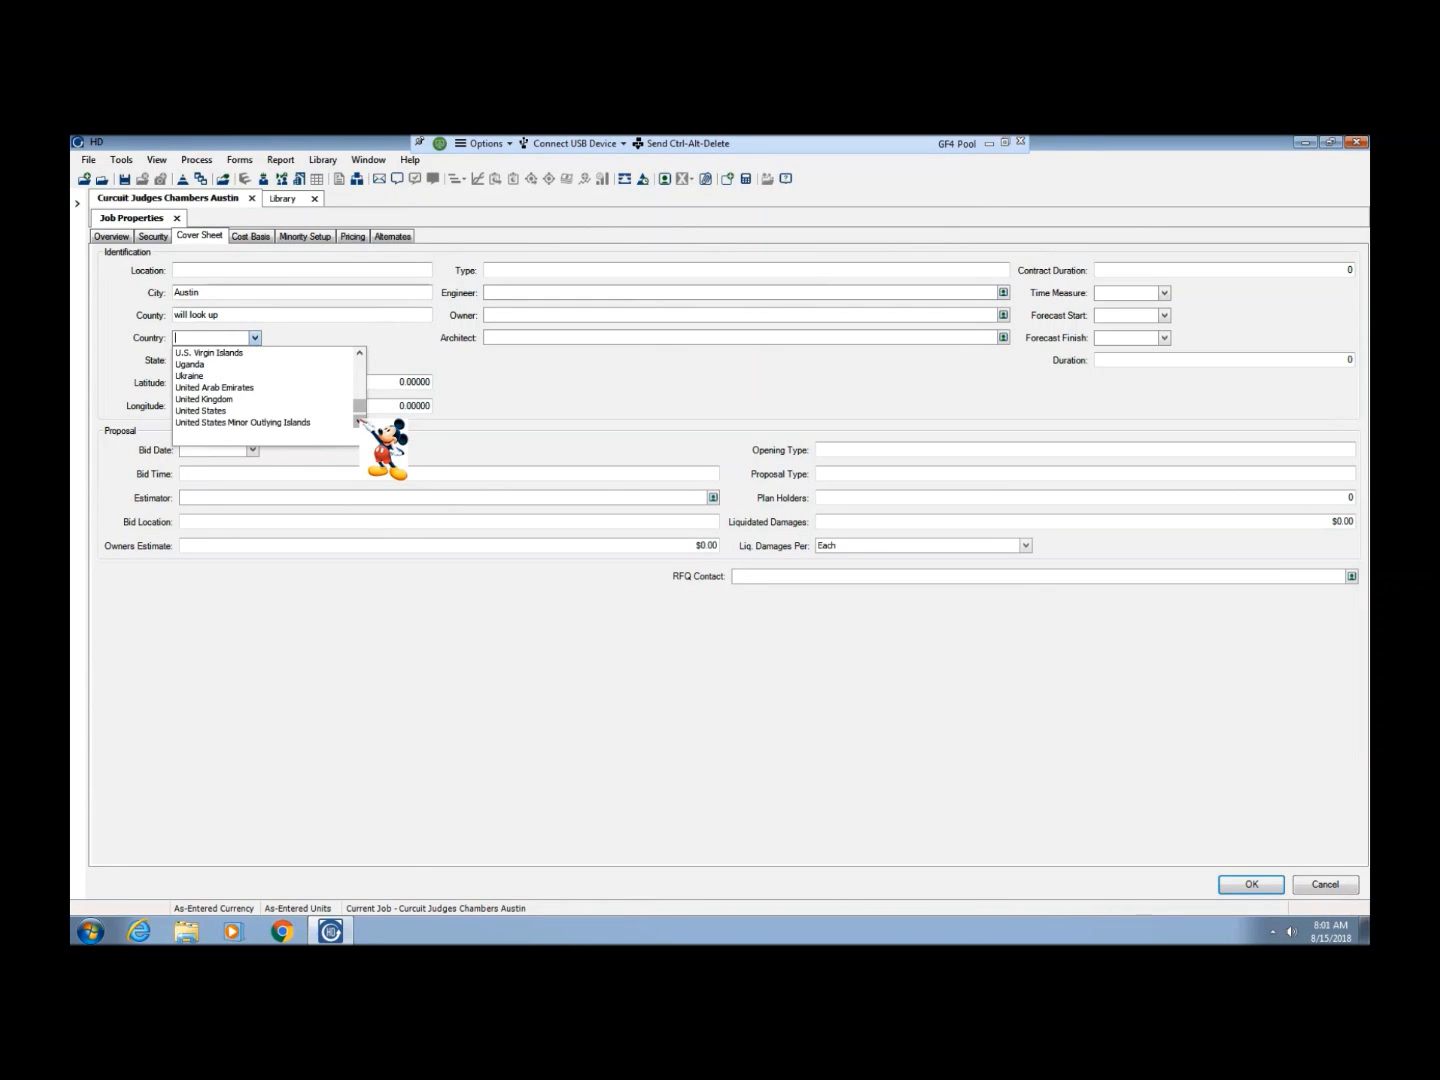
{"action": "left_click", "coordinate": [229, 410]}
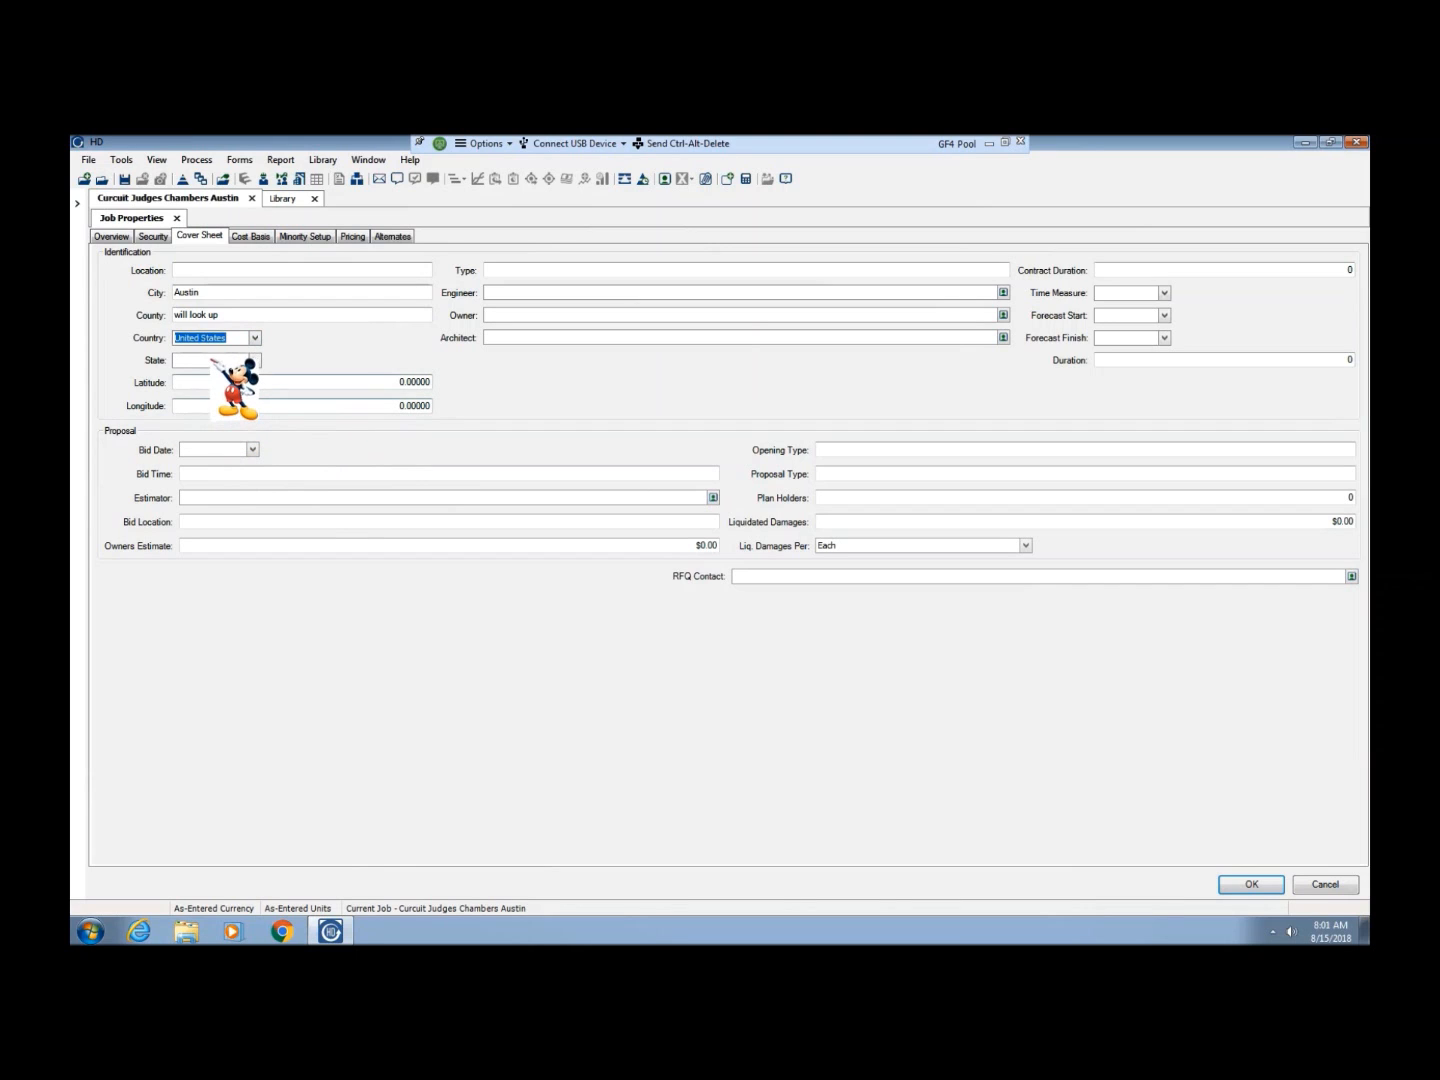
Set the state on the cover sheet to Texas
{"action": "left_click", "coordinate": [225, 362]}
{"action": "left_click", "coordinate": [257, 361]}
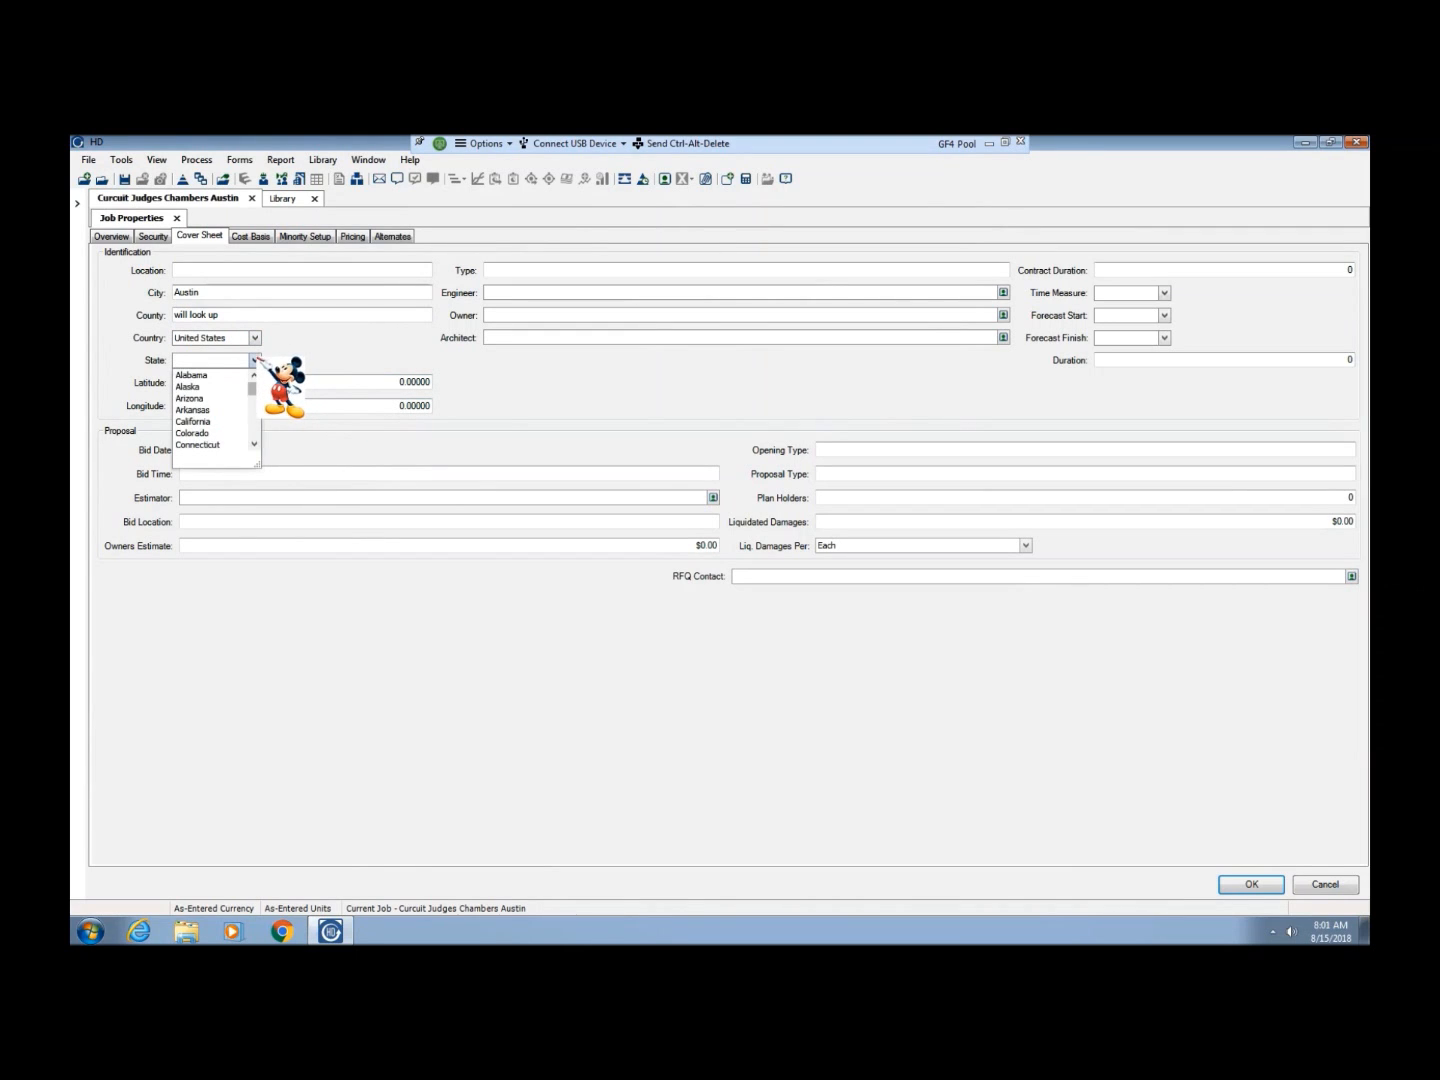
{"action": "left_click_drag", "start_coordinate": [255, 380], "coordinate": [257, 432]}
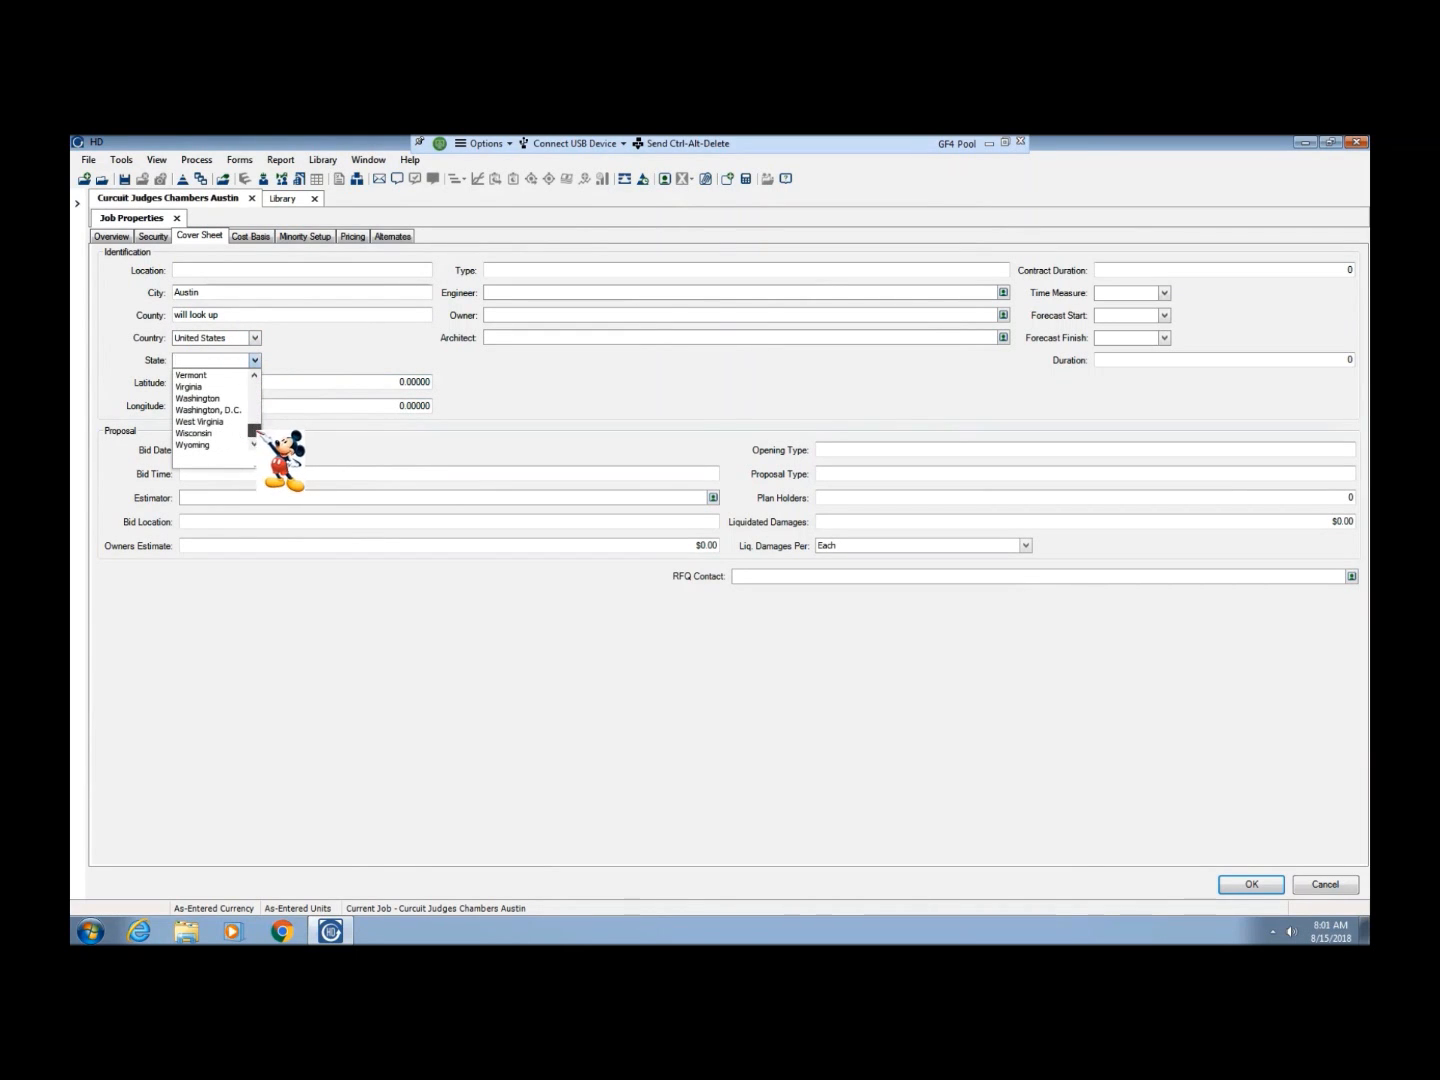
{"action": "left_click", "coordinate": [252, 394]}
{"action": "left_click", "coordinate": [252, 394]}
{"action": "left_click", "coordinate": [256, 427]}
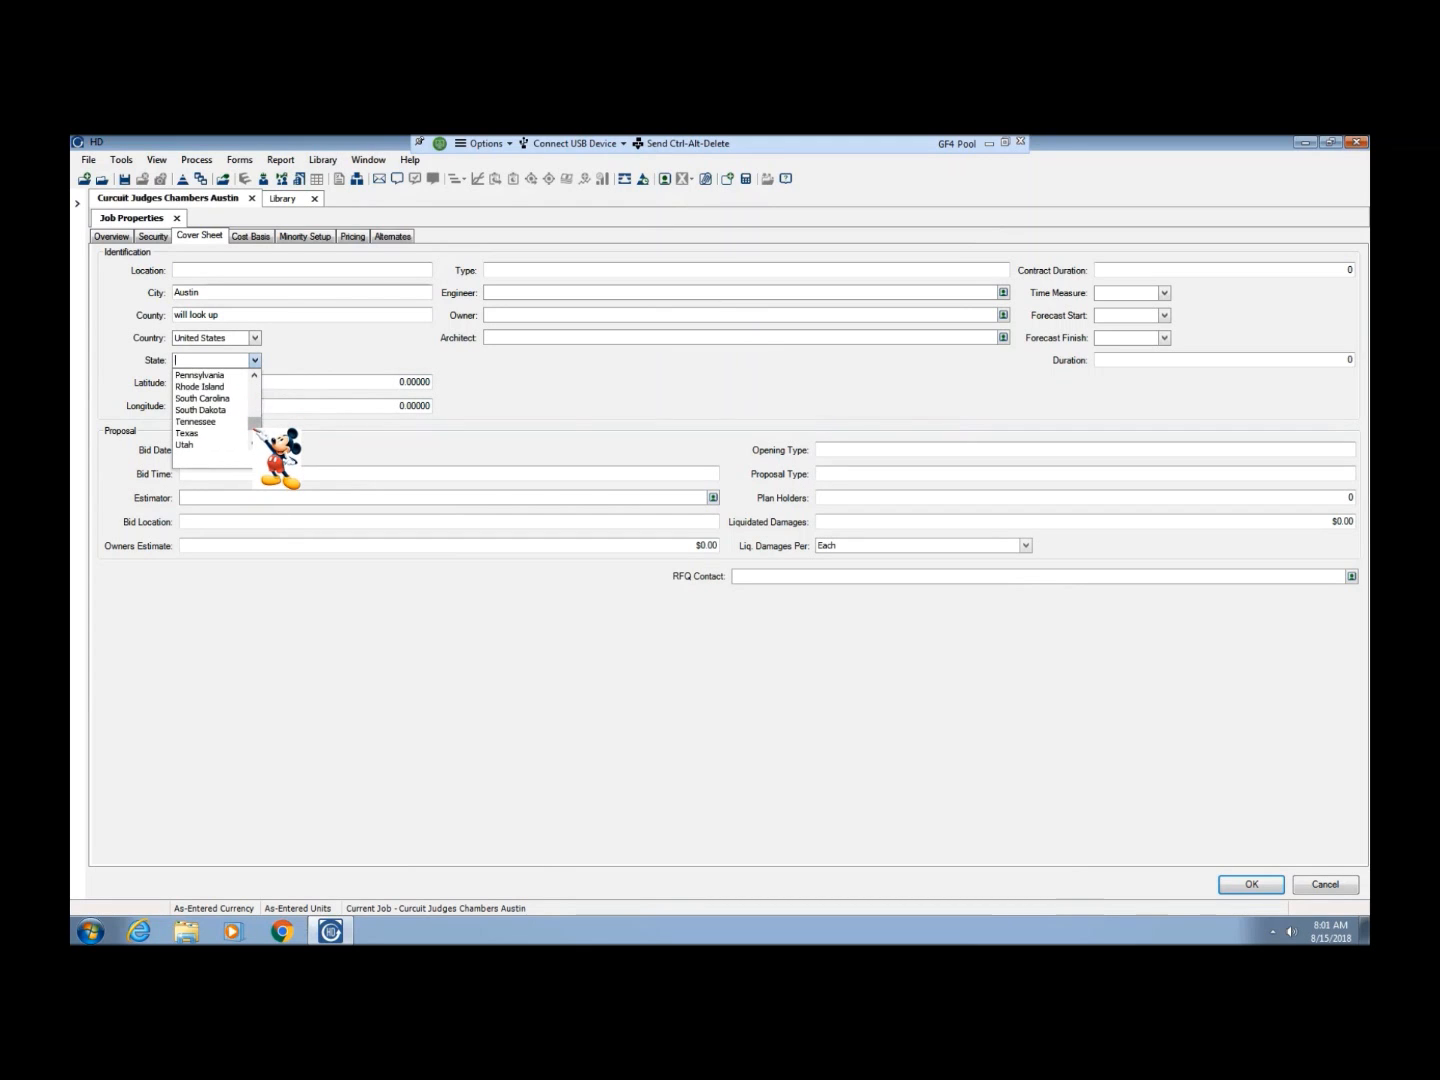
{"action": "left_click", "coordinate": [221, 435]}
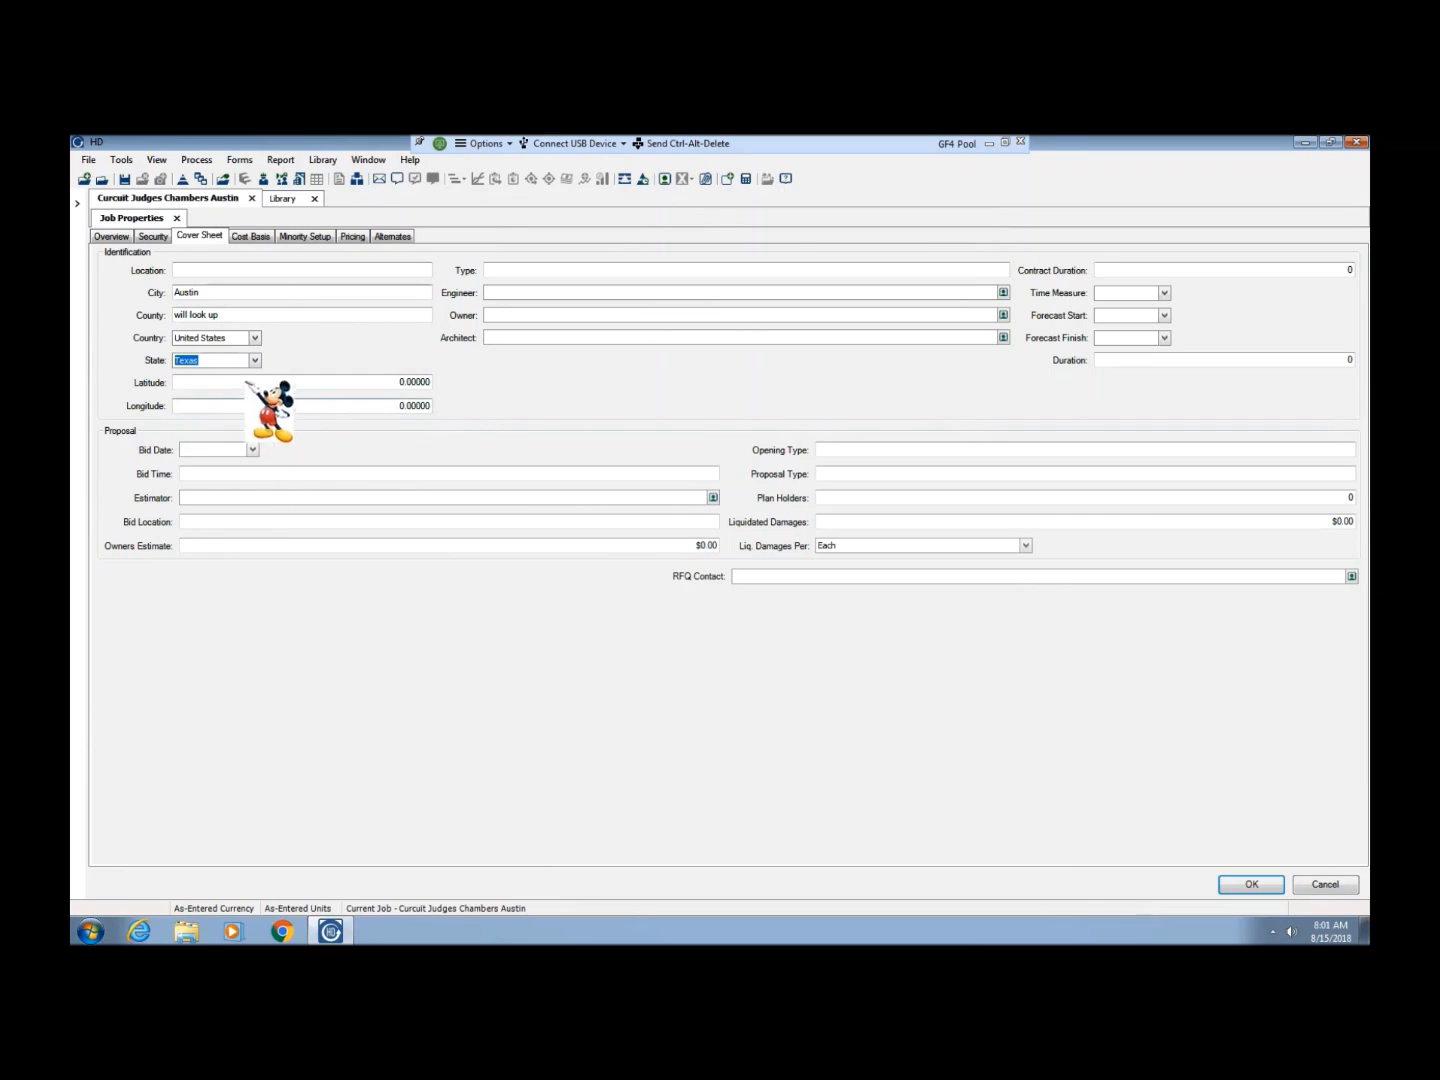
Enter "Courthouse renovation" as the job type on the cover sheet
{"action": "left_click", "coordinate": [501, 272]}
{"action": "type", "text": "C"}
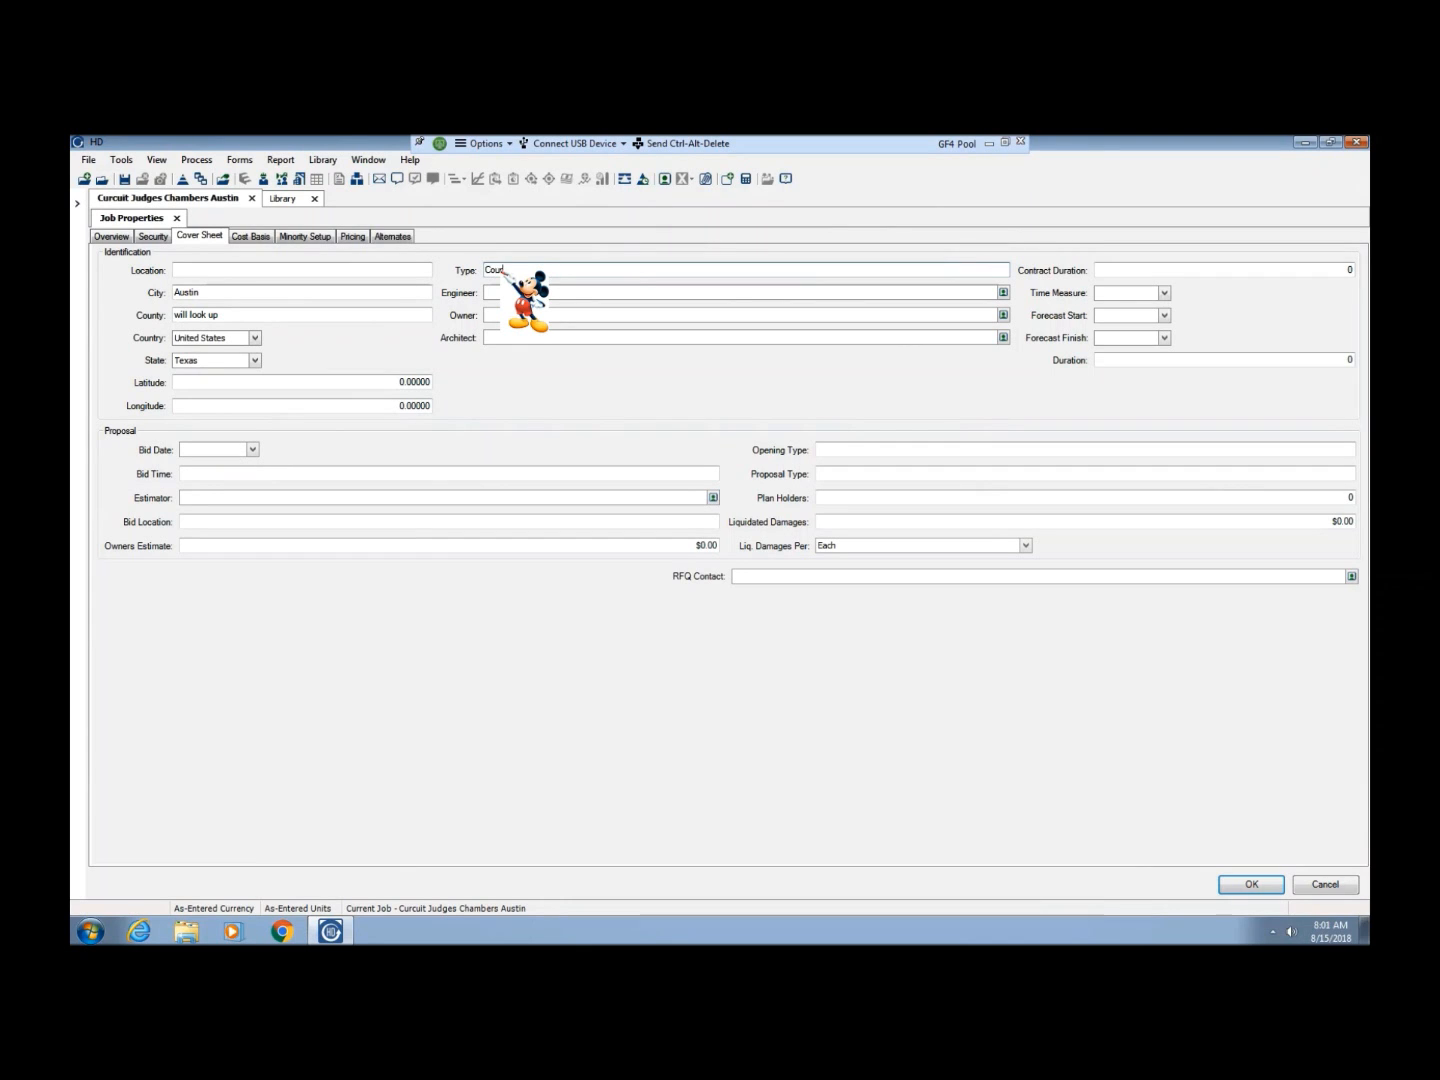
{"action": "type", "text": "ourthouse renovation"}
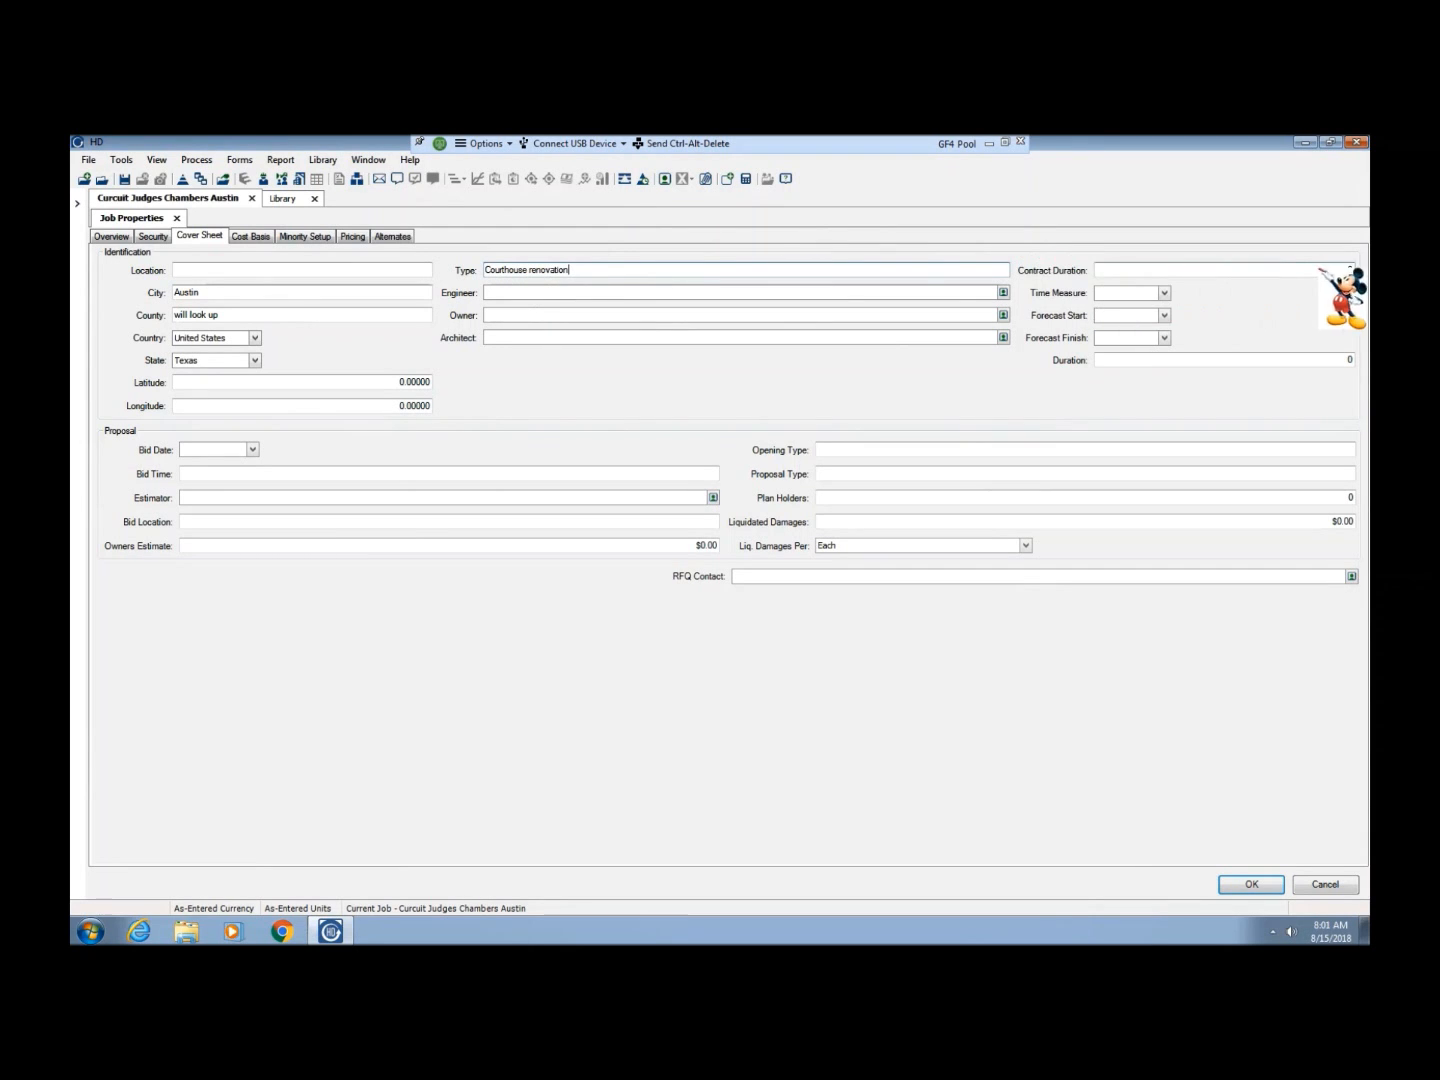
Set the contract duration to 120 with Calendar Days as the time measure
{"action": "left_click", "coordinate": [1113, 267]}
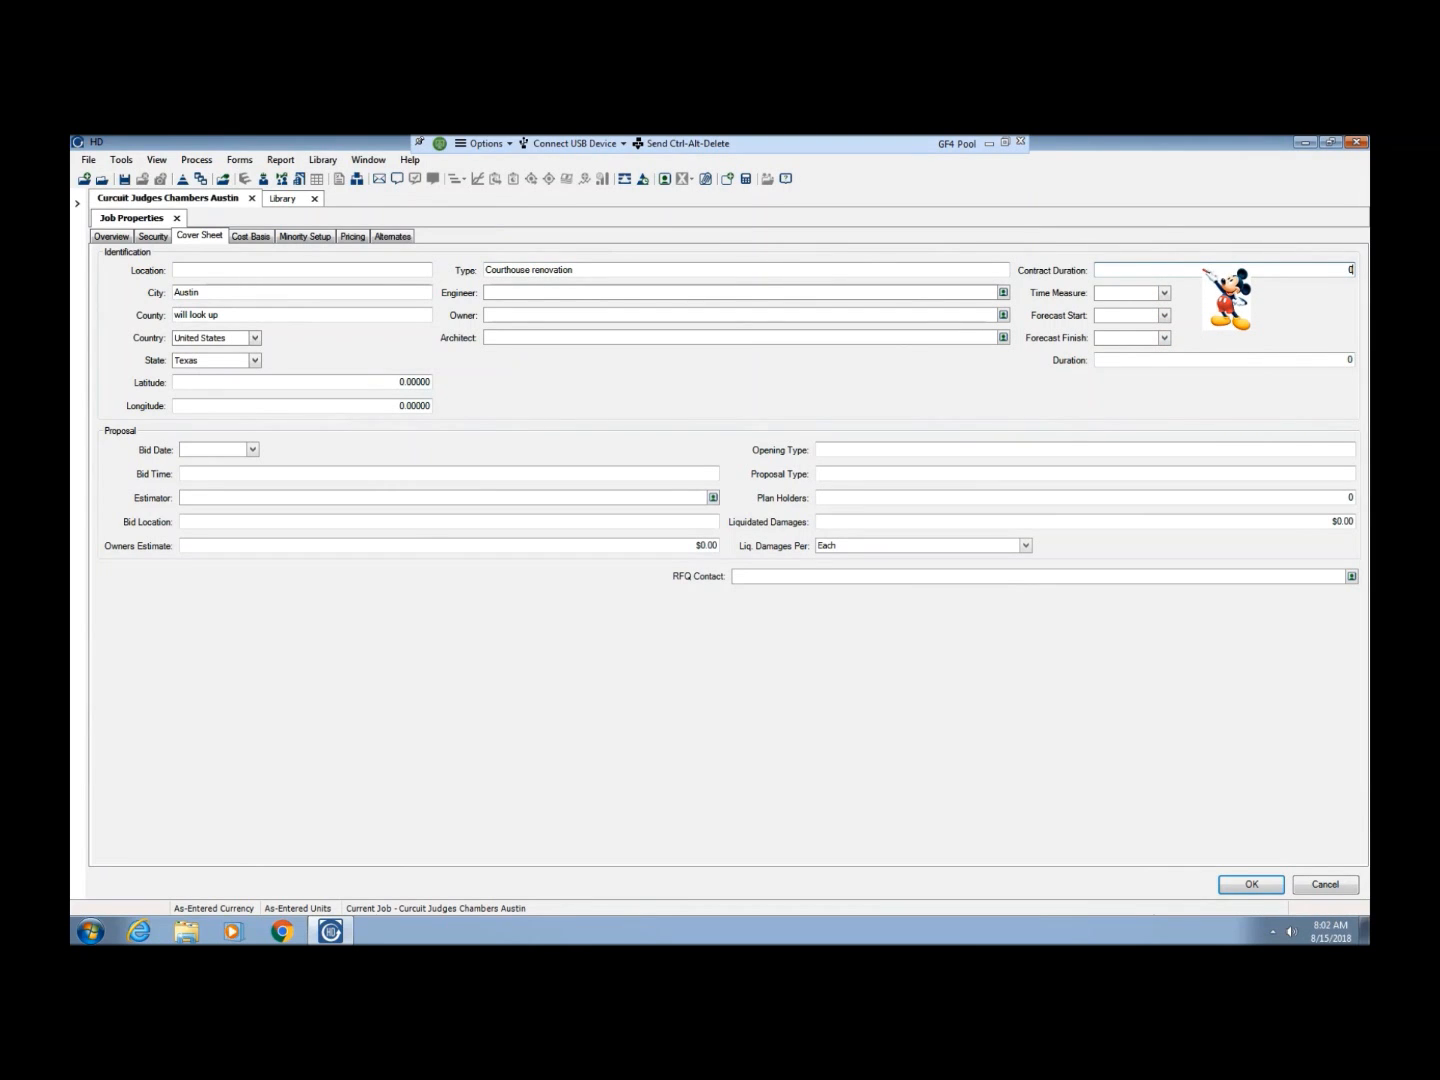
{"action": "type", "text": "120"}
{"action": "key", "text": "BackSpace"}
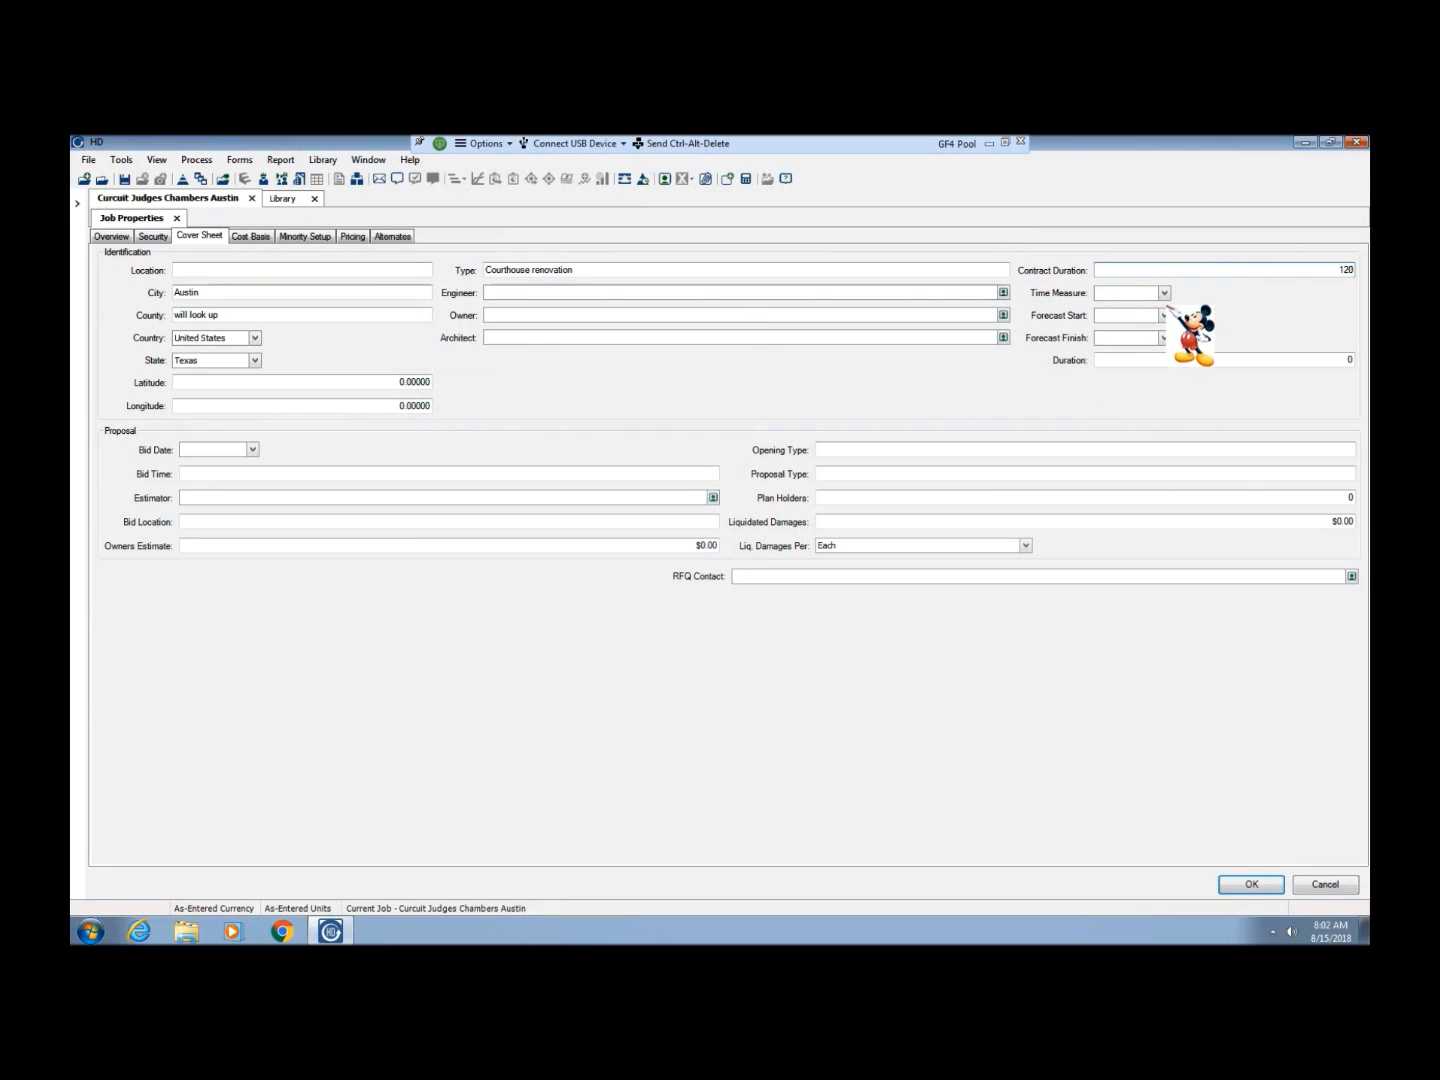
{"action": "left_click", "coordinate": [1162, 292]}
{"action": "left_click", "coordinate": [1140, 309]}
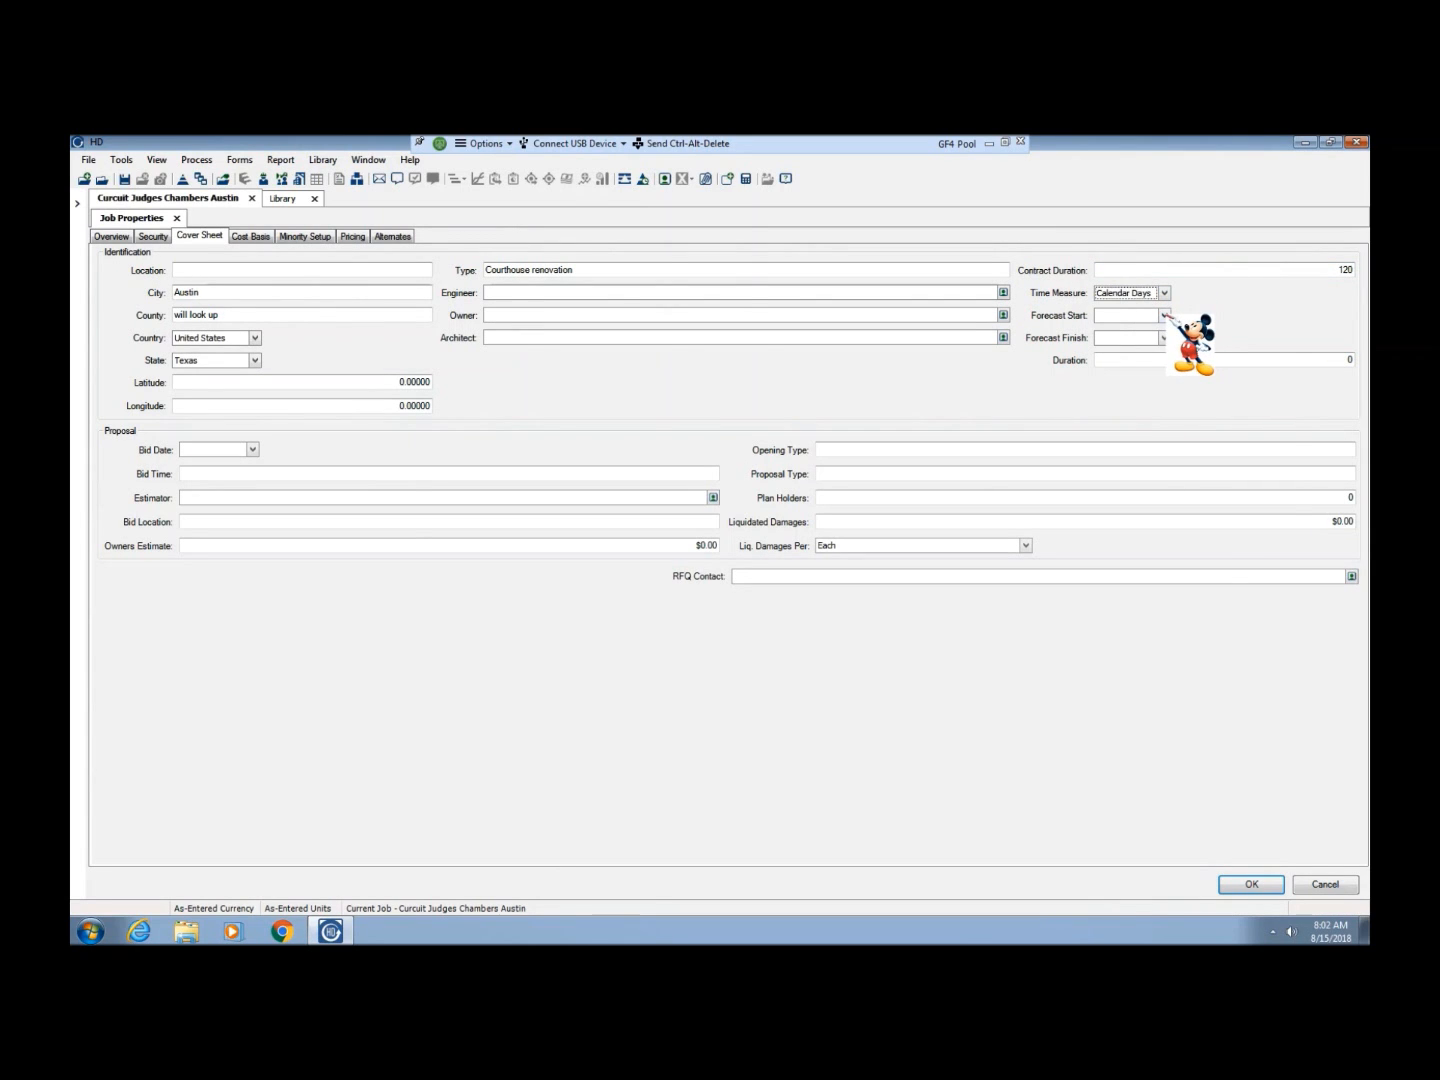
Set the forecast start date to 12/18/2018
{"action": "left_click", "coordinate": [1165, 315]}
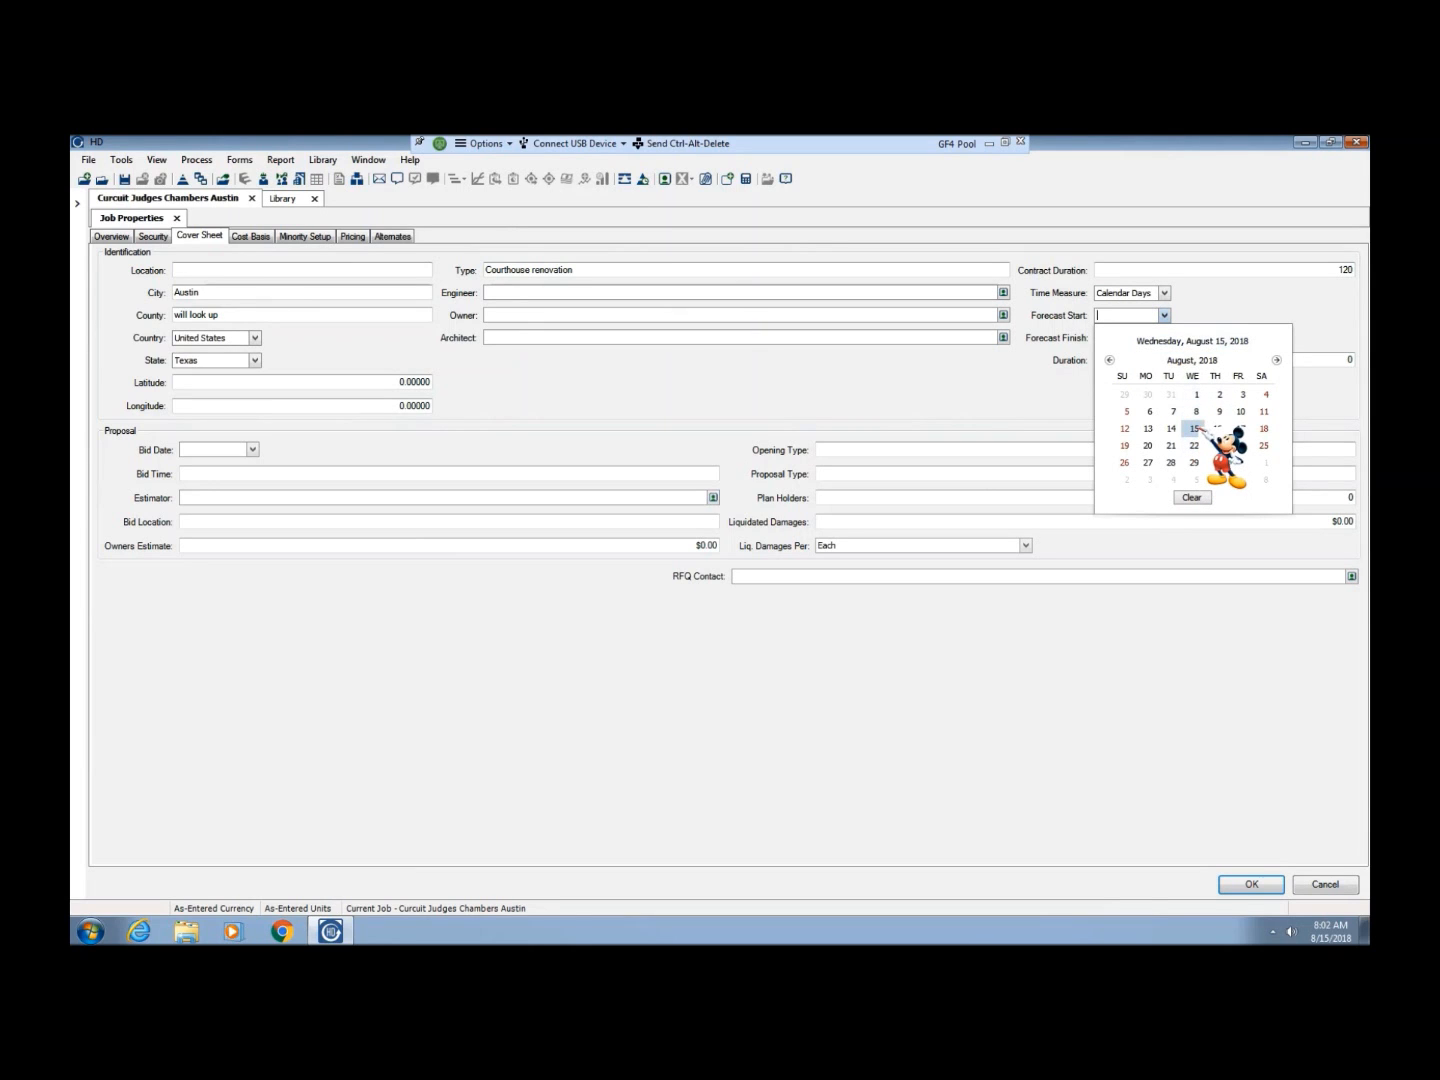
{"action": "left_click", "coordinate": [1276, 360]}
{"action": "left_click", "coordinate": [1275, 360]}
{"action": "left_click", "coordinate": [1275, 361]}
{"action": "left_click", "coordinate": [1275, 361]}
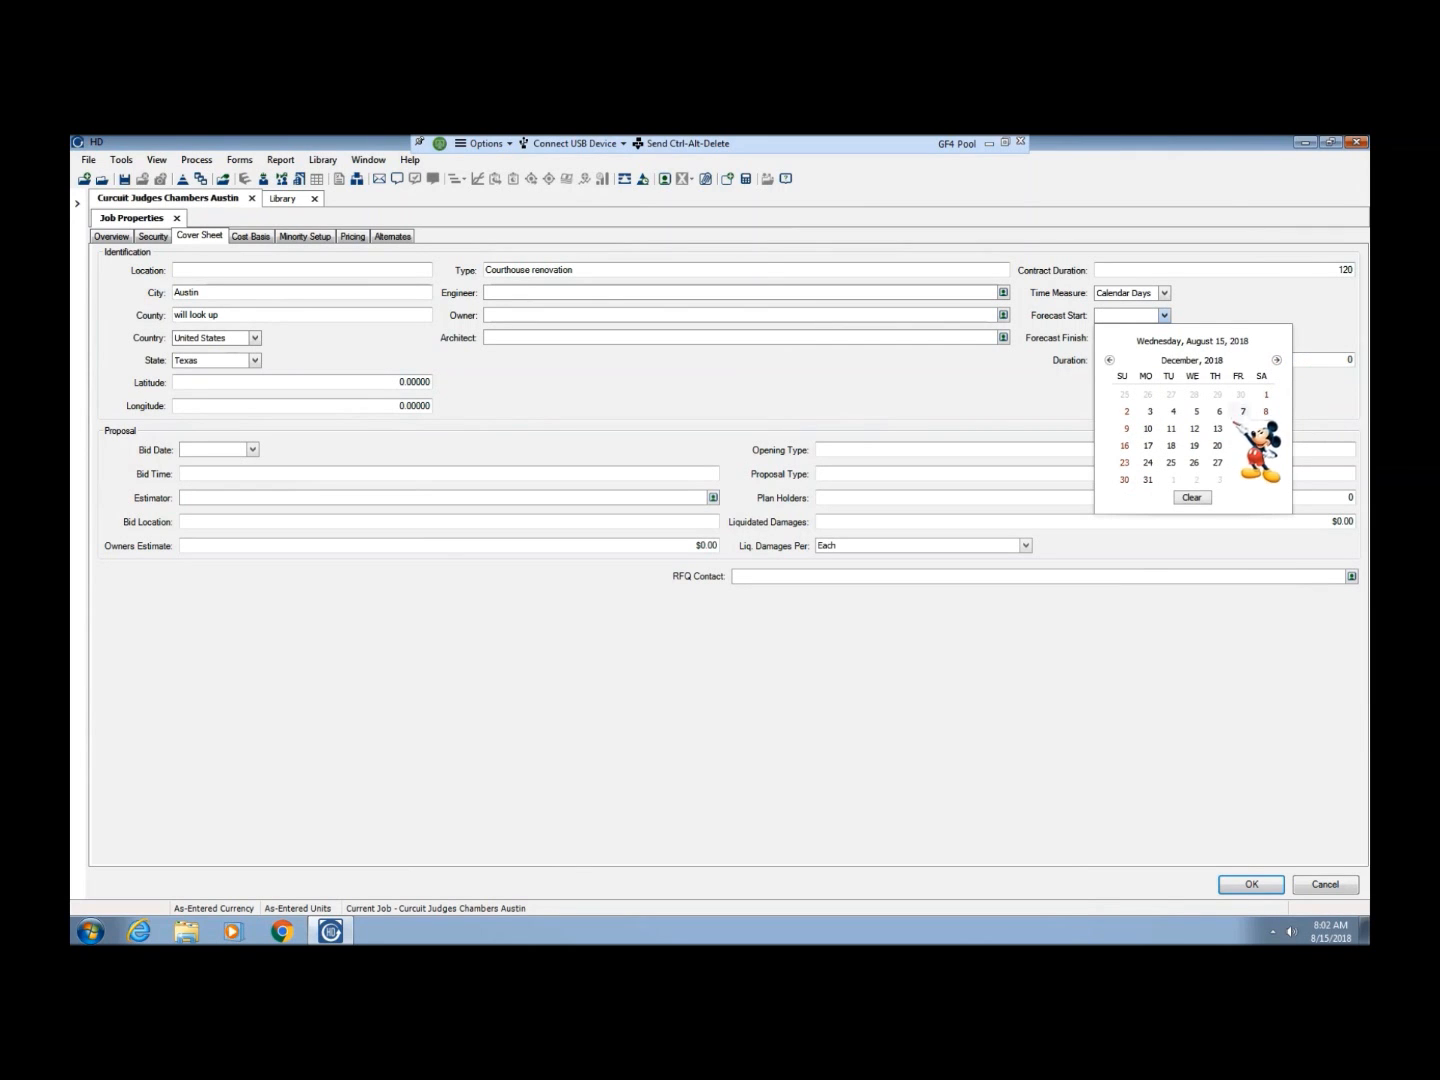
{"action": "left_click", "coordinate": [1171, 445]}
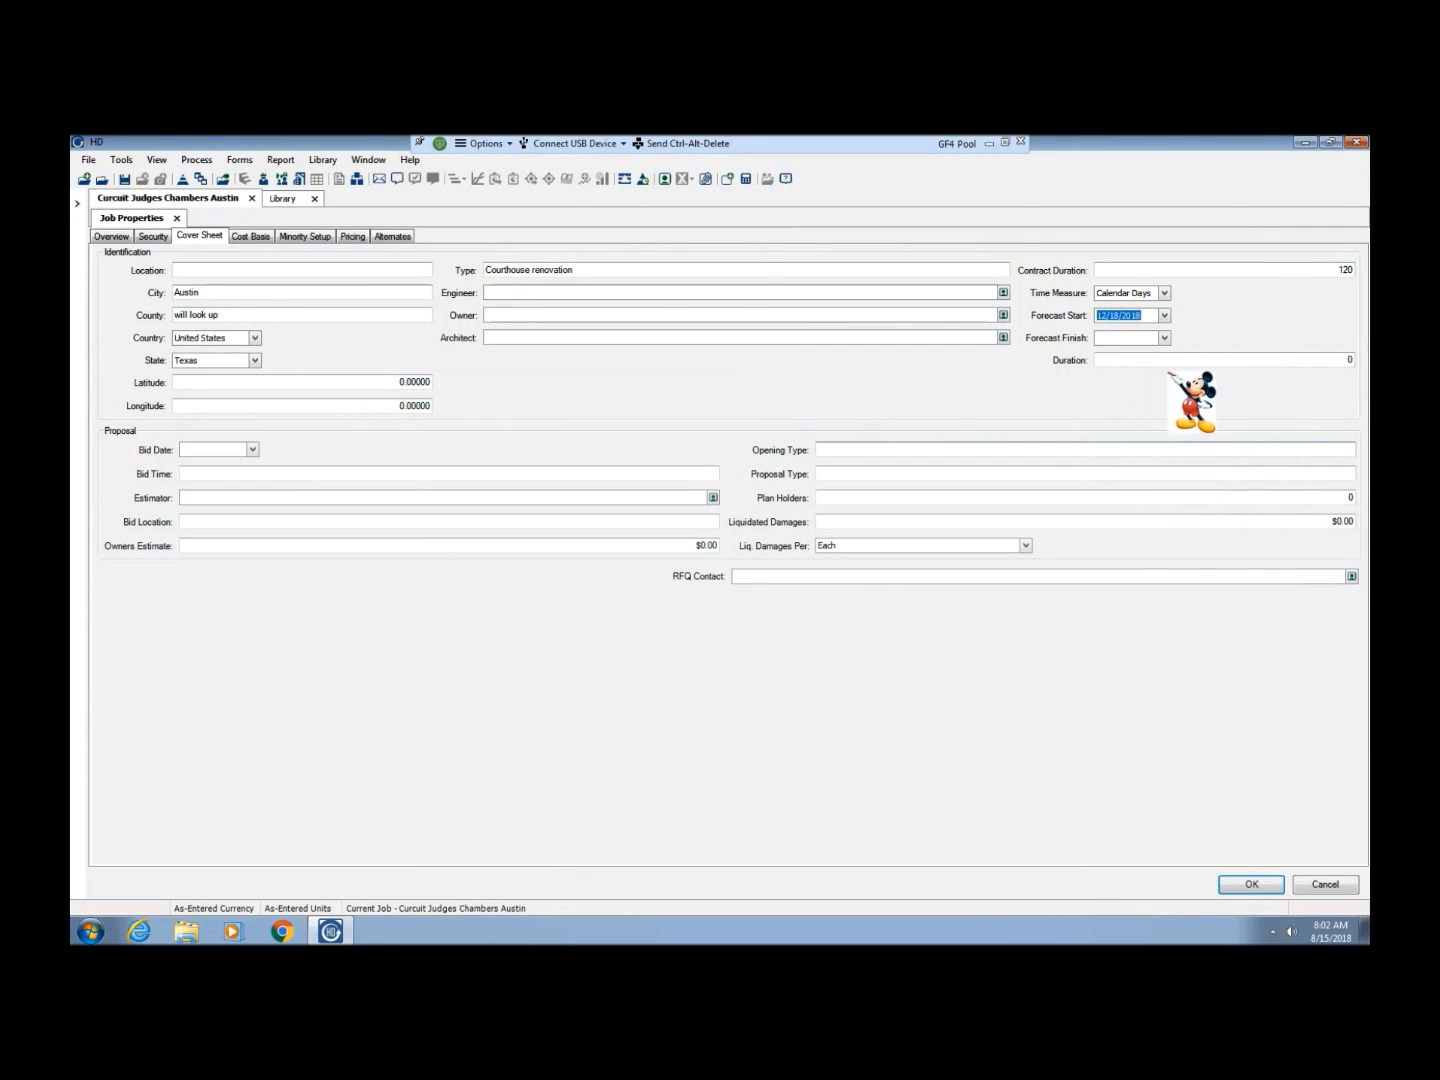
Set the forecast finish date to 1/18/2019
{"action": "left_click", "coordinate": [1166, 337]}
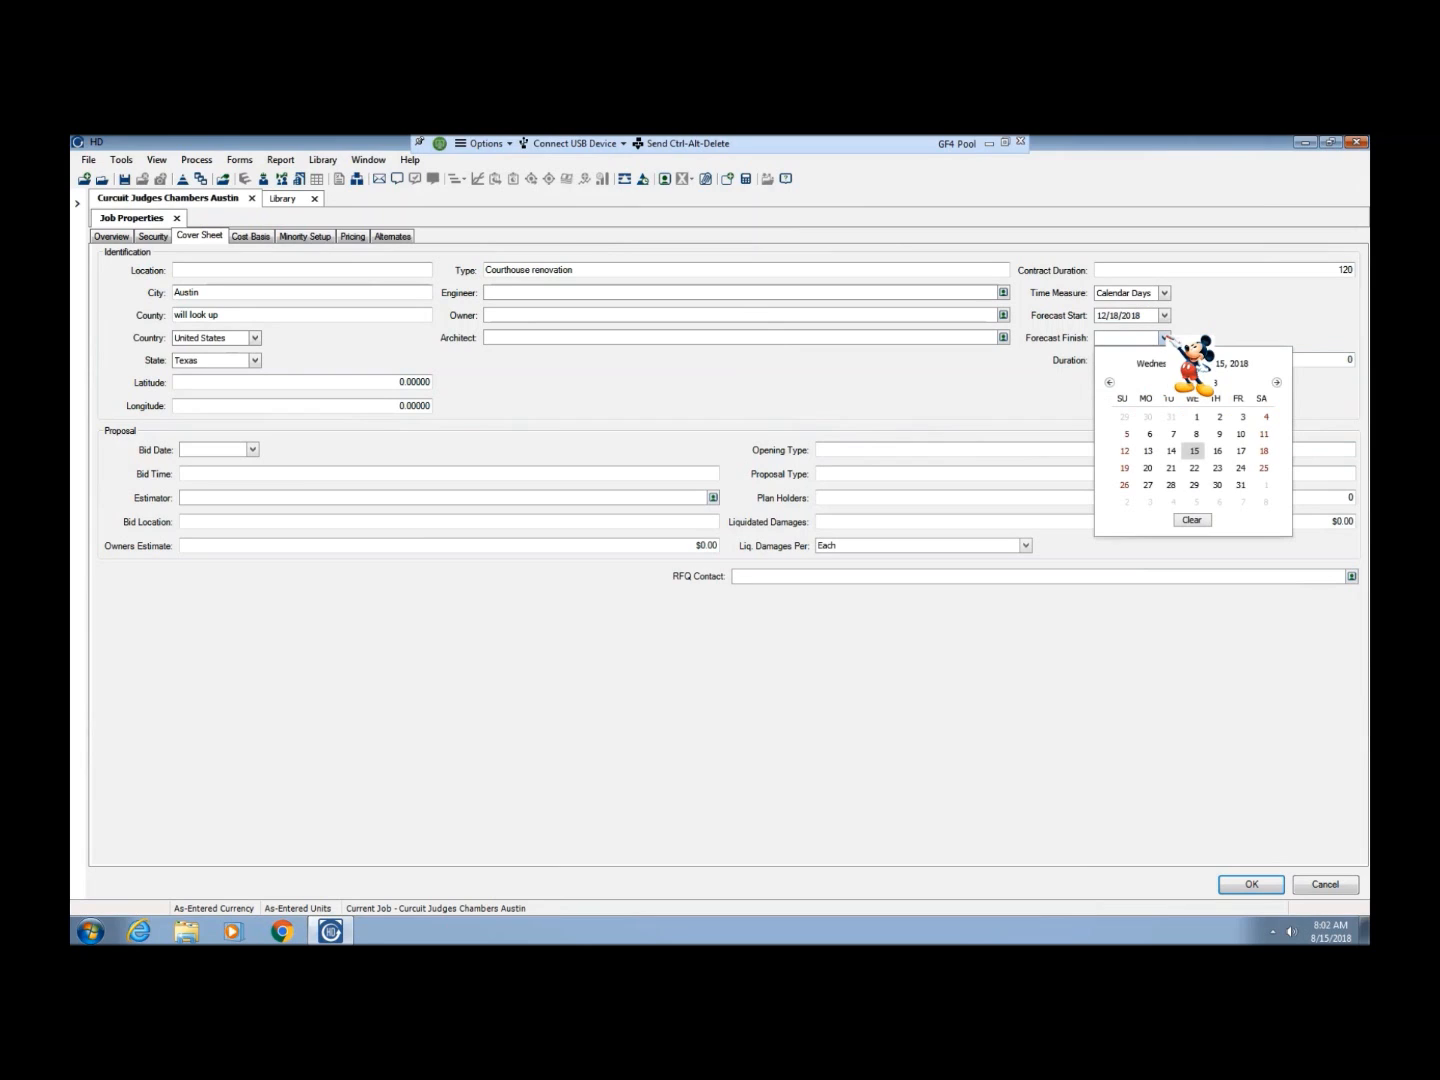
{"action": "left_click", "coordinate": [1277, 383]}
{"action": "left_click", "coordinate": [1277, 383]}
{"action": "left_click", "coordinate": [1277, 382]}
{"action": "left_click", "coordinate": [1277, 382]}
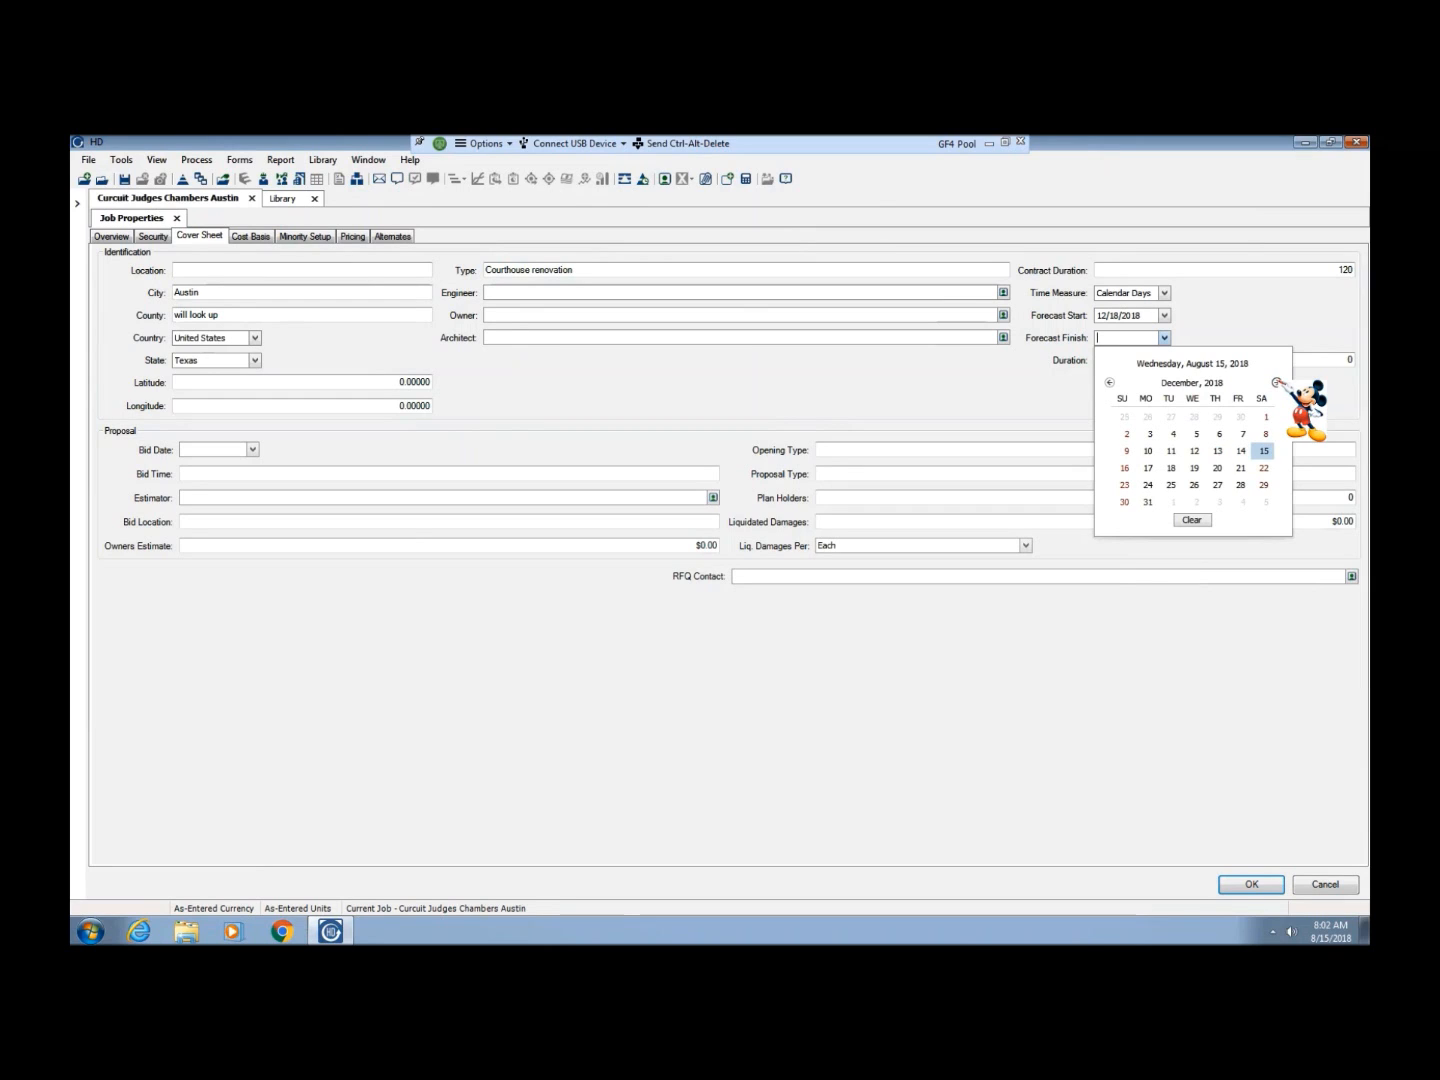
{"action": "left_click", "coordinate": [1277, 383]}
{"action": "left_click", "coordinate": [1277, 383]}
{"action": "left_click", "coordinate": [1277, 382]}
{"action": "left_click", "coordinate": [1109, 382]}
{"action": "left_click", "coordinate": [1110, 383]}
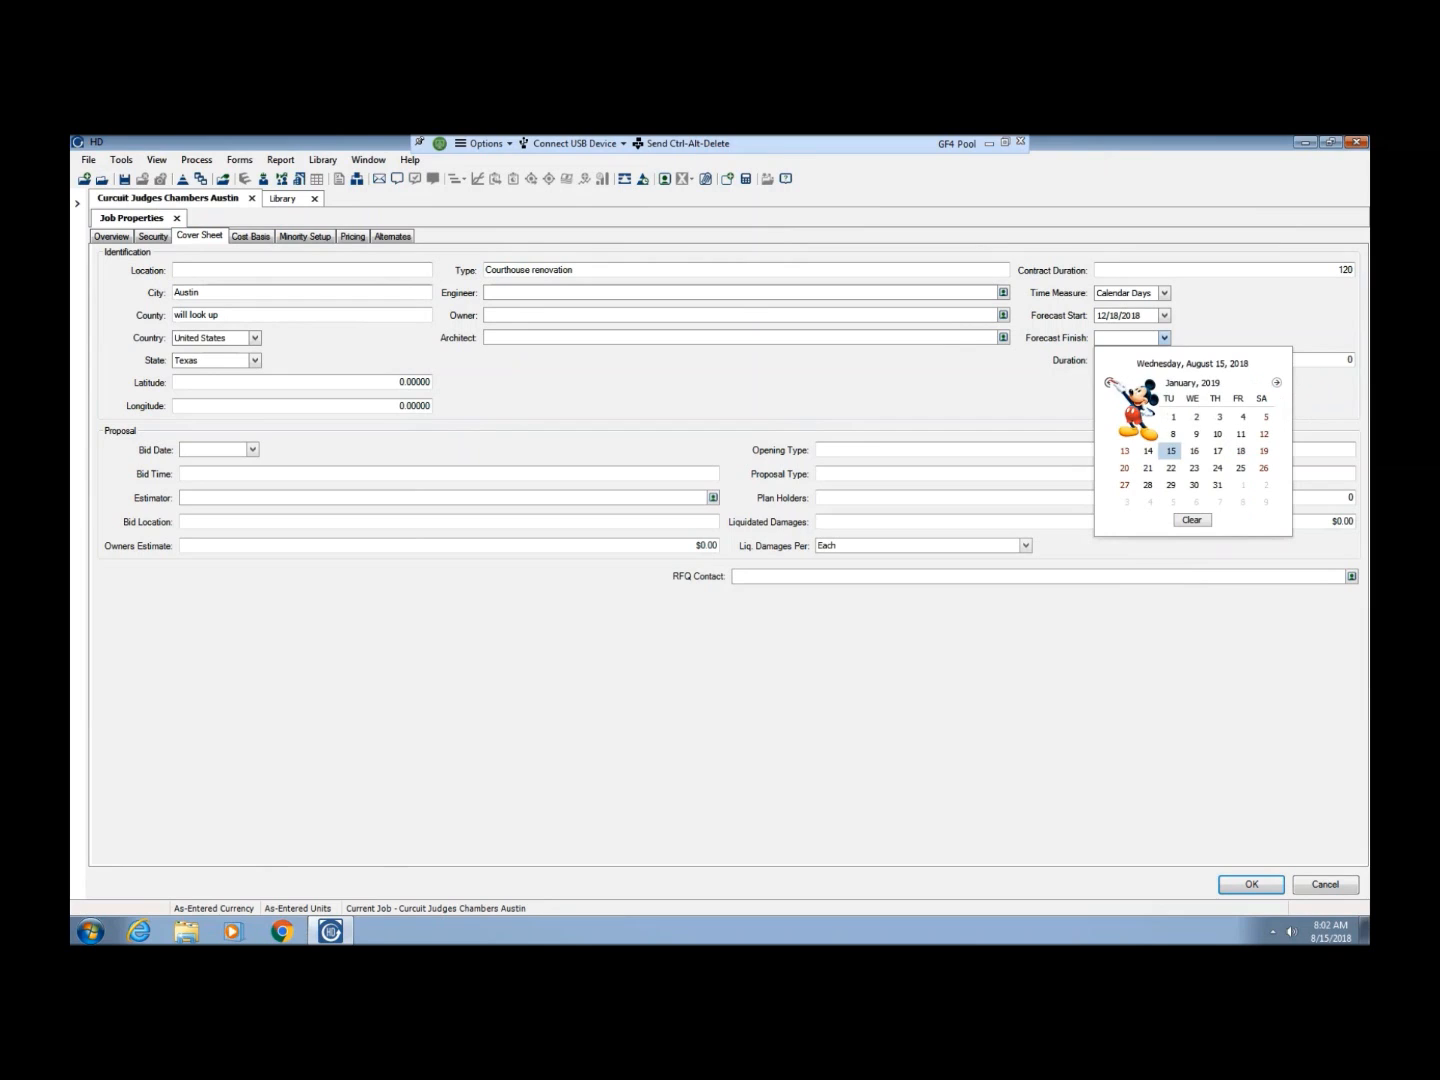
{"action": "left_click", "coordinate": [1241, 451]}
{"action": "key", "text": "Tab"}
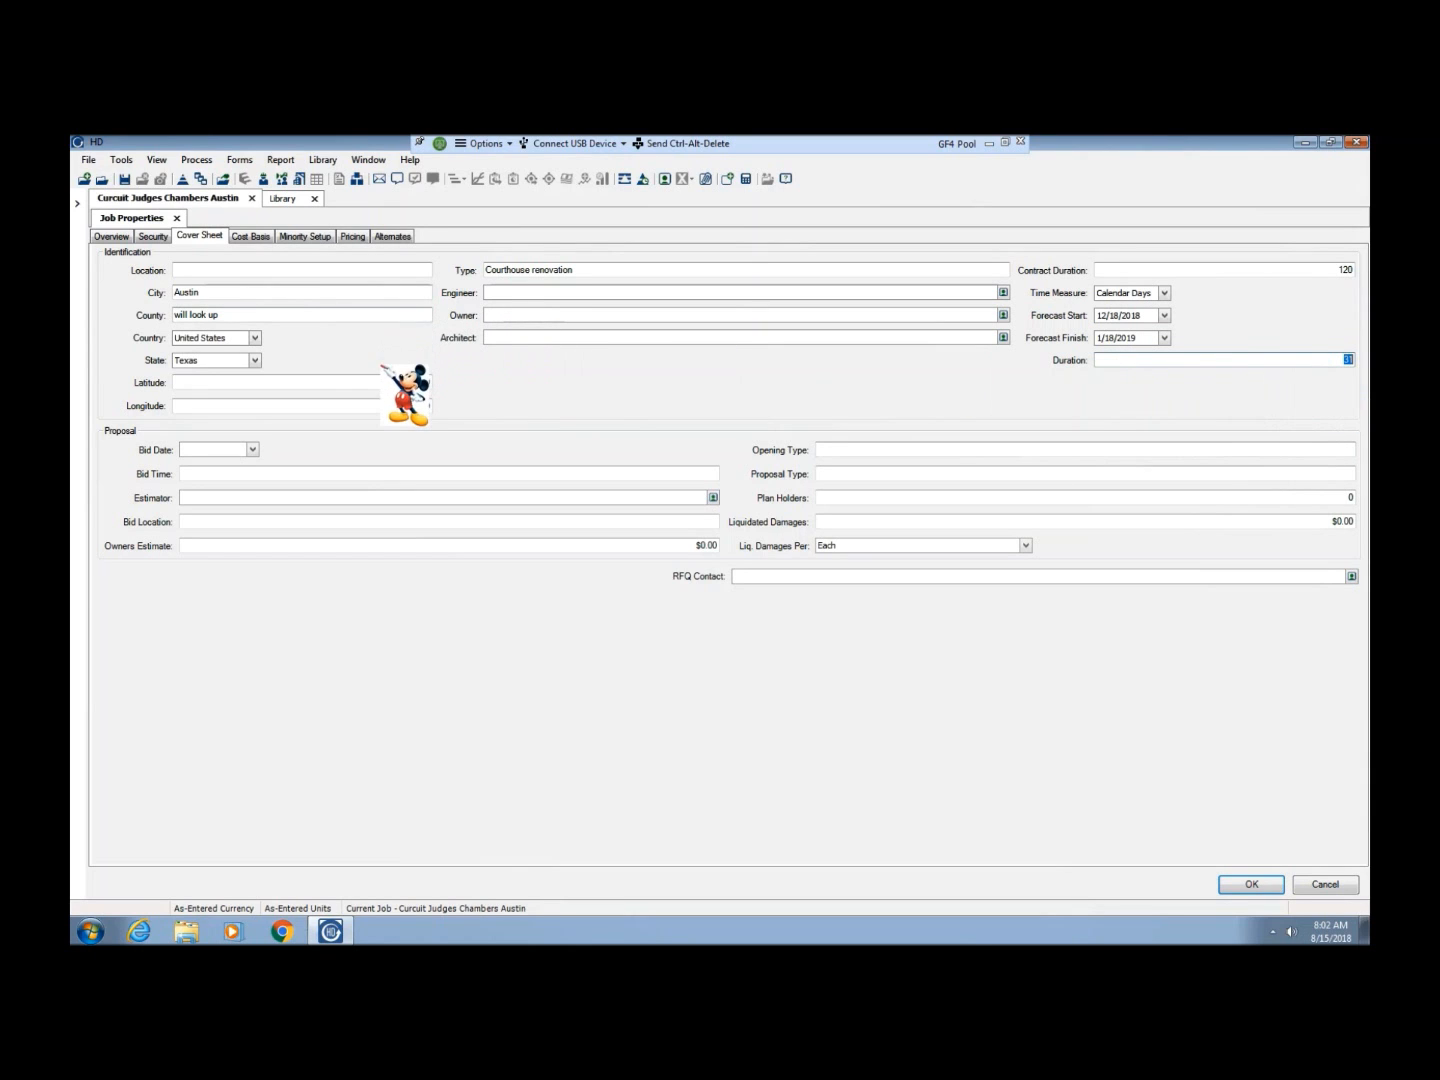
Enter the project's street address as the location on the cover sheet
{"action": "left_click", "coordinate": [215, 271]}
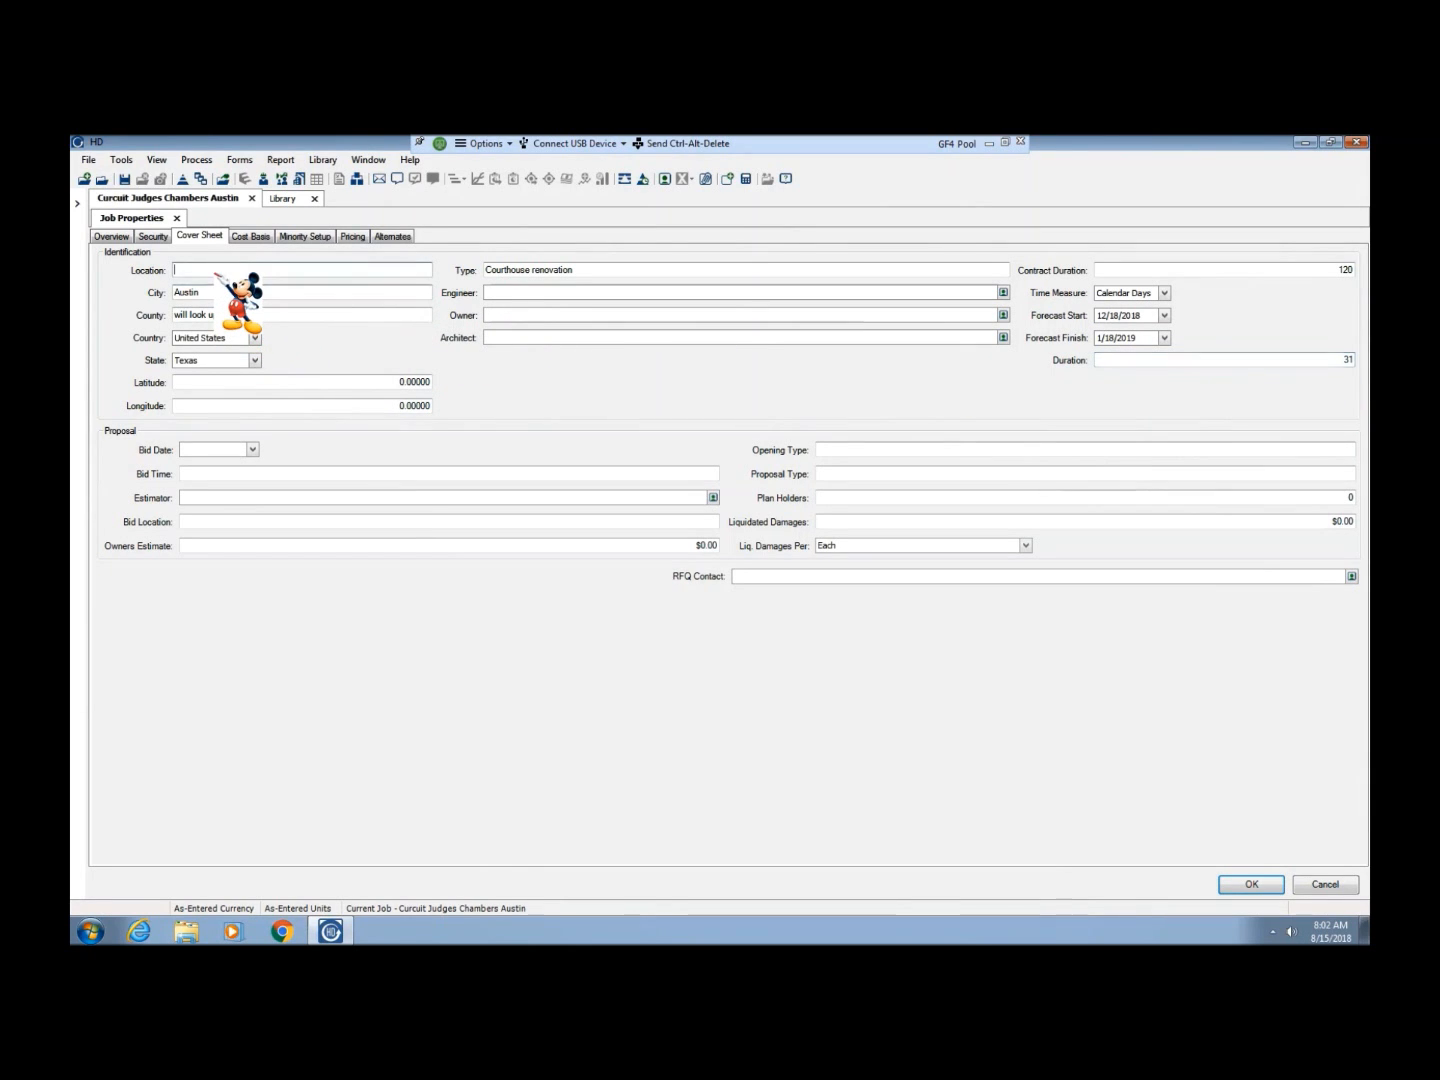
{"action": "type", "text": "10"}
{"action": "key", "text": "BackSpace"}
{"action": "type", "text": "0 East West"}
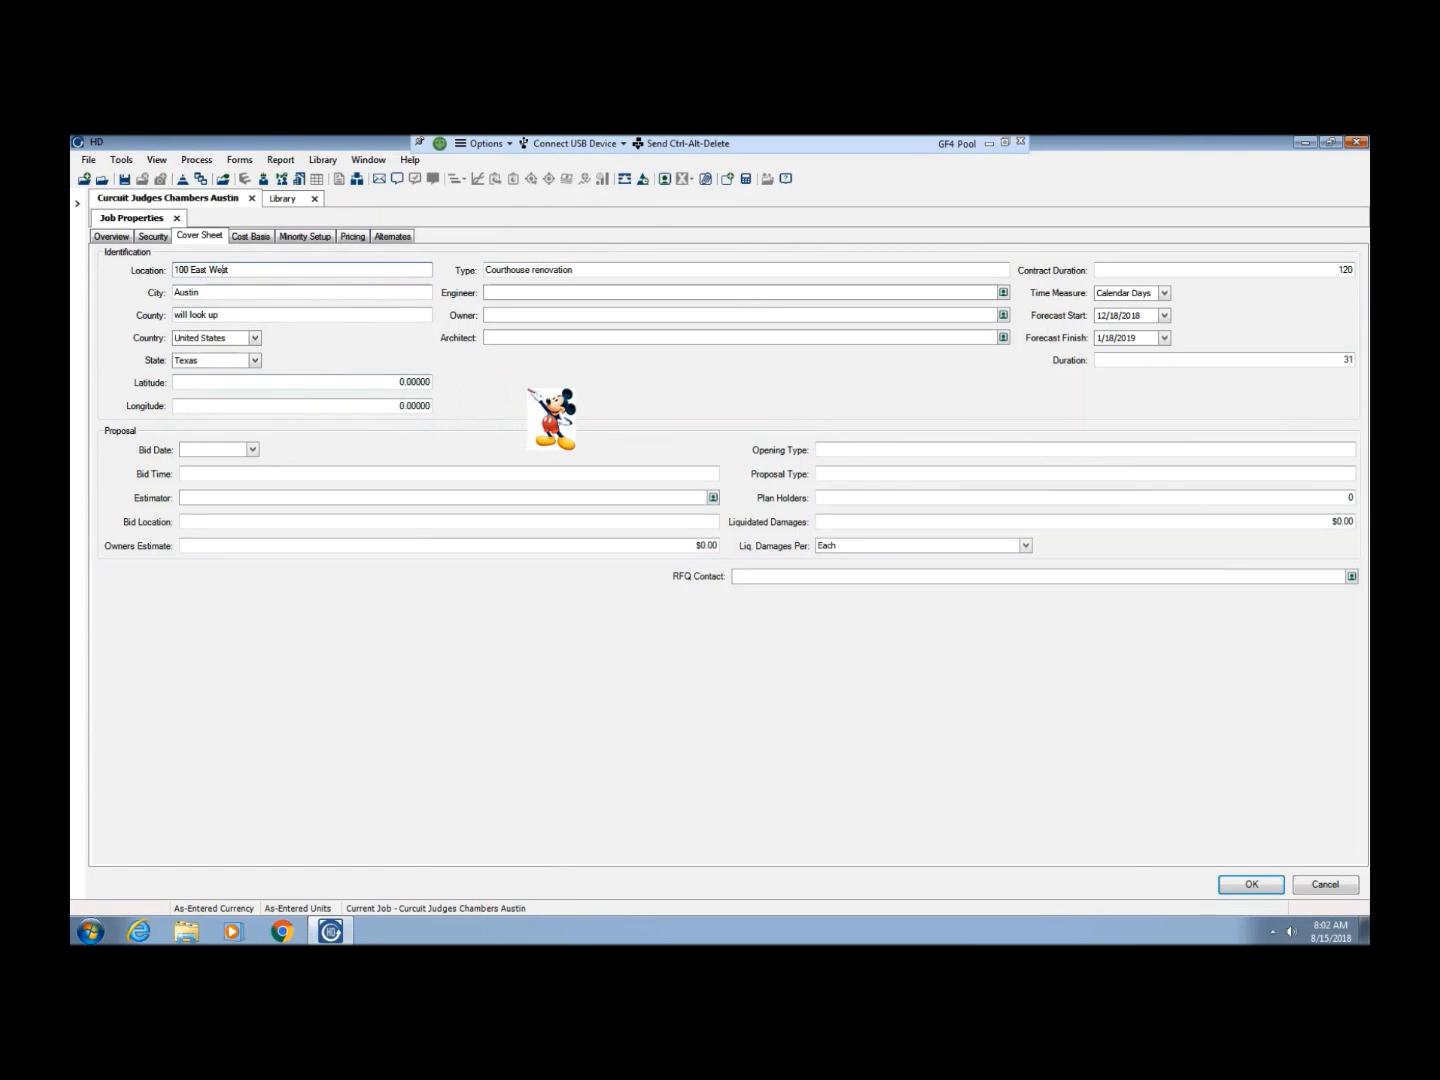
{"action": "key", "text": "Tab"}
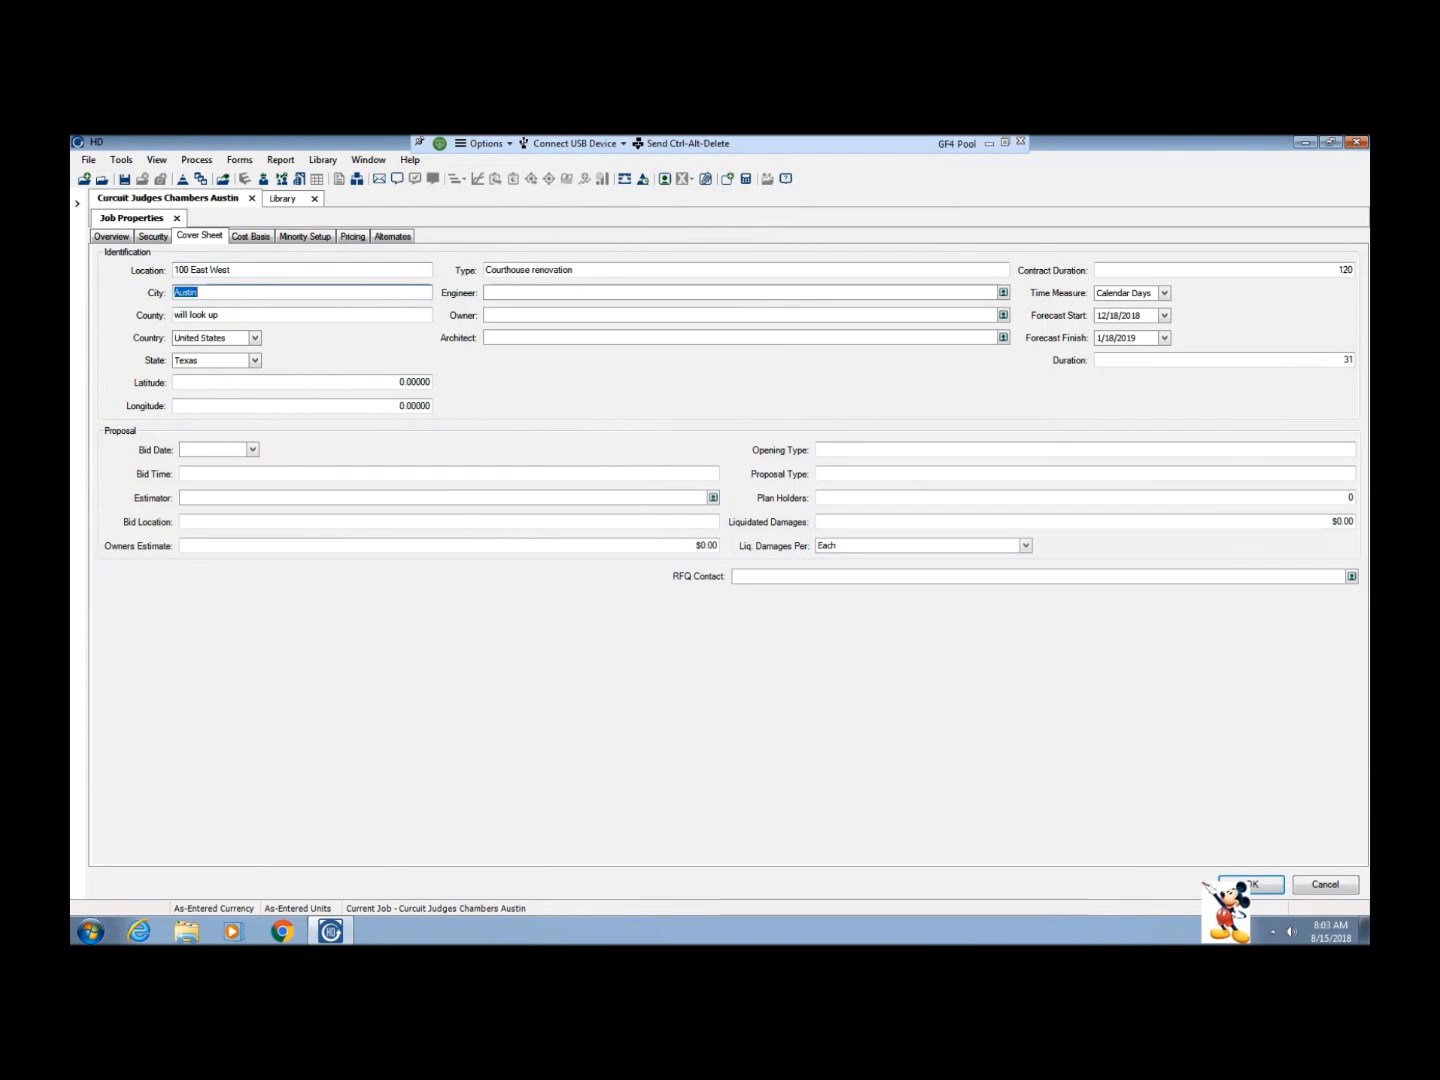
Review the job's cost basis, minority setup, pricing, alternates and cover sheet properties
{"action": "left_click", "coordinate": [250, 236]}
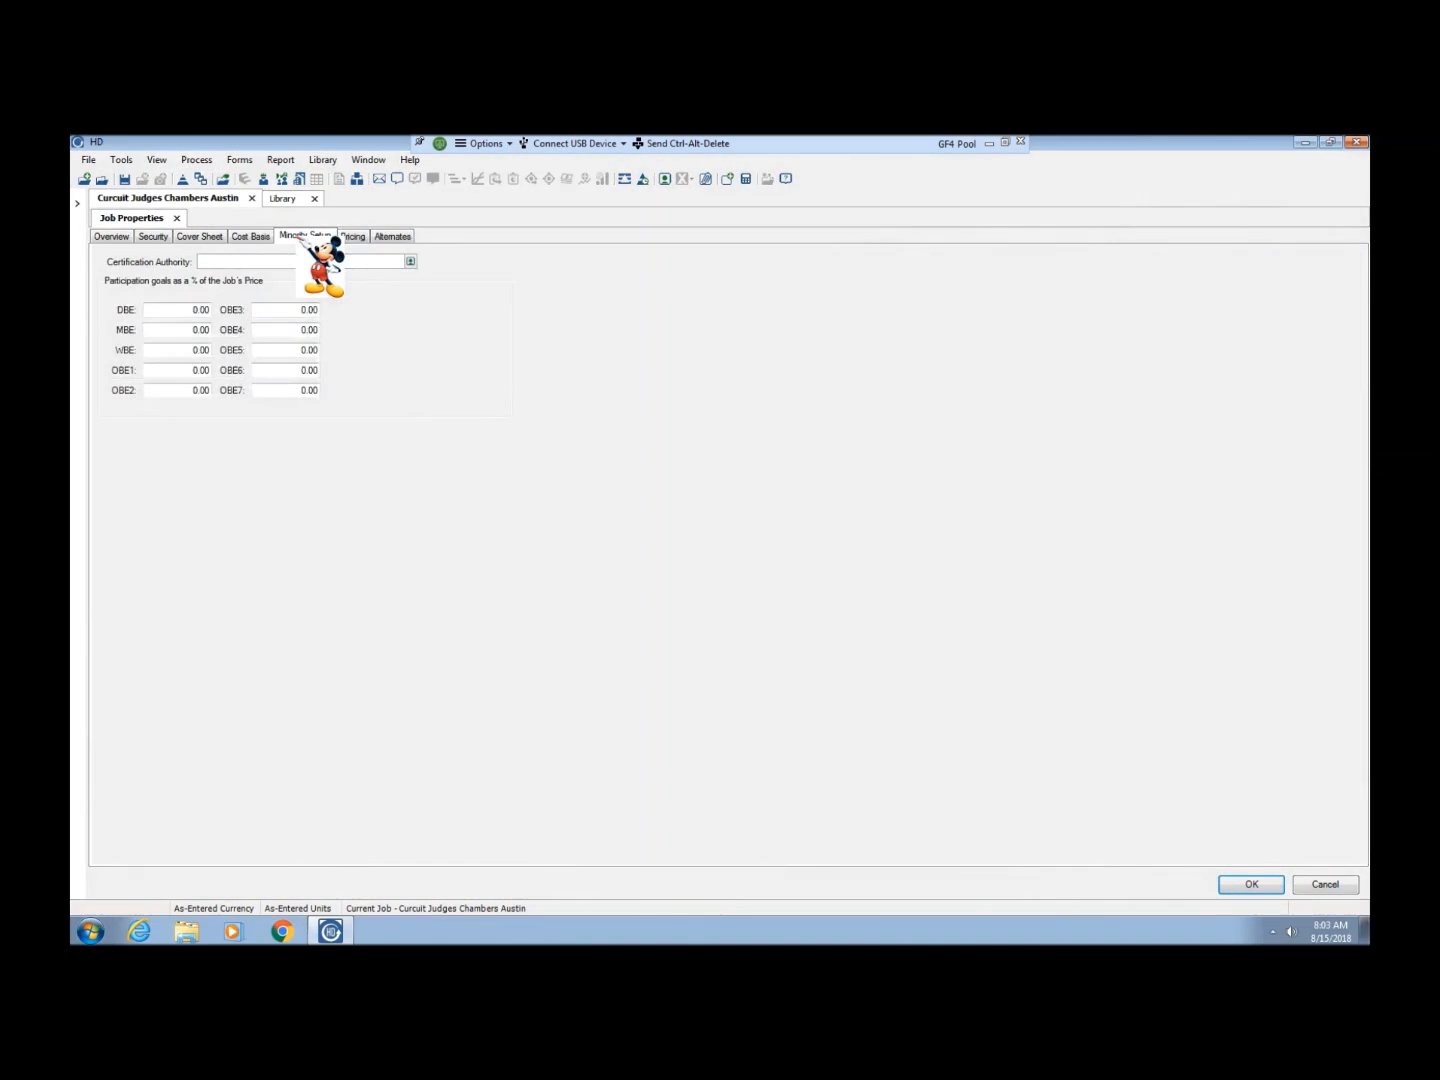
{"action": "left_click", "coordinate": [296, 237]}
{"action": "left_click", "coordinate": [353, 237]}
{"action": "left_click", "coordinate": [391, 237]}
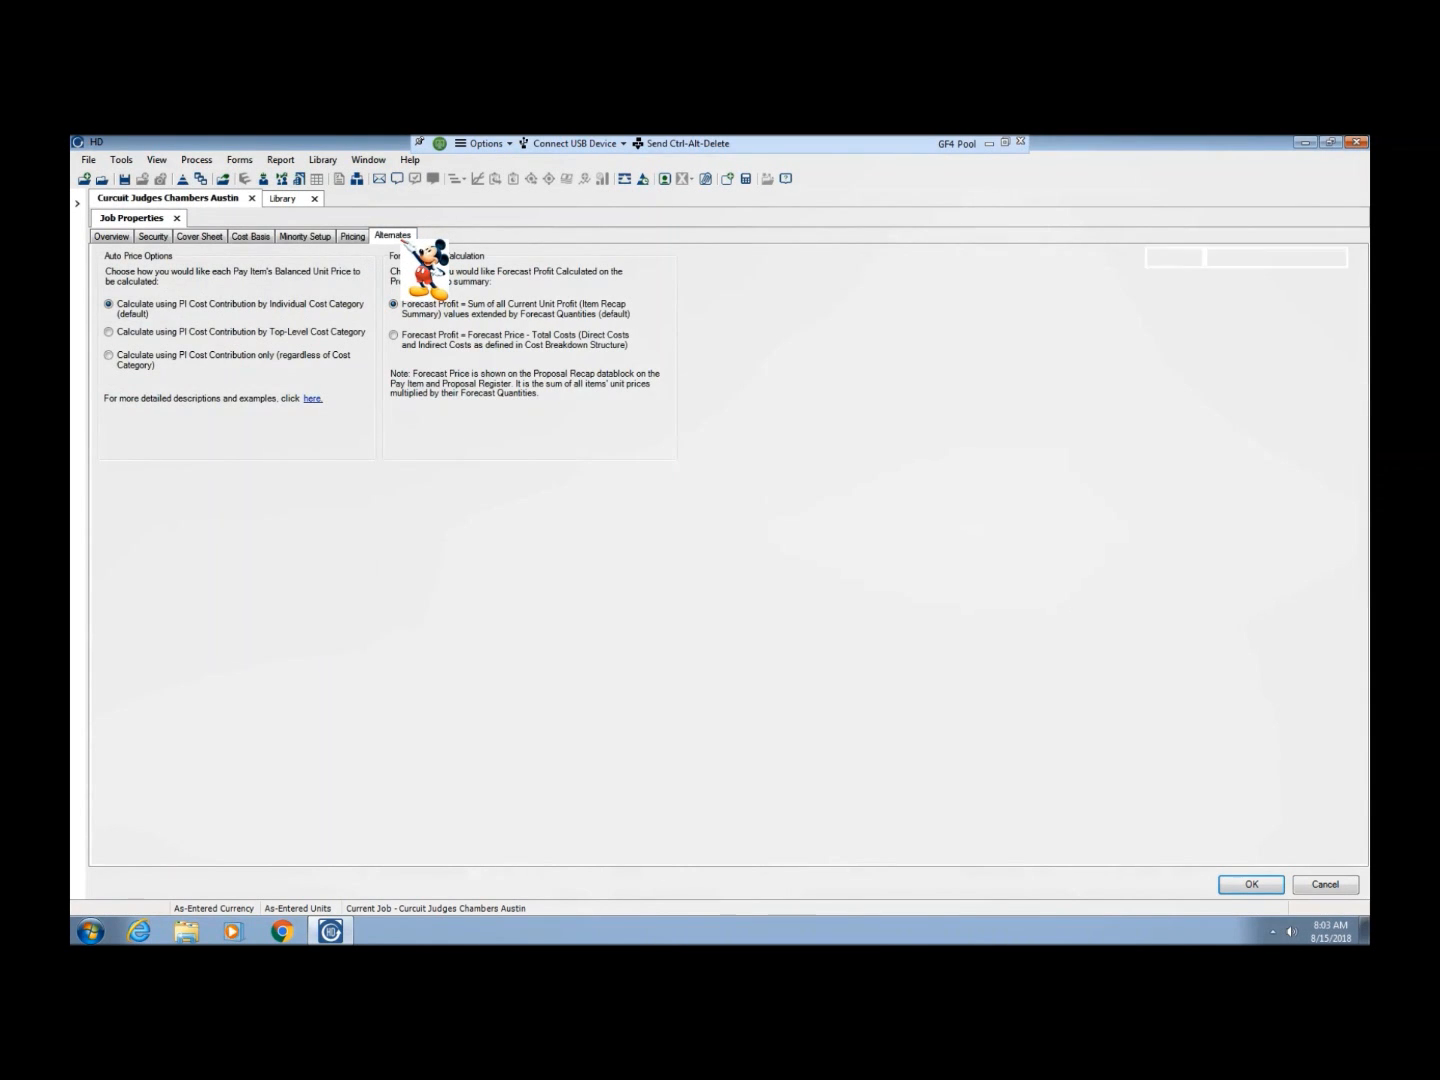
{"action": "left_click", "coordinate": [355, 238]}
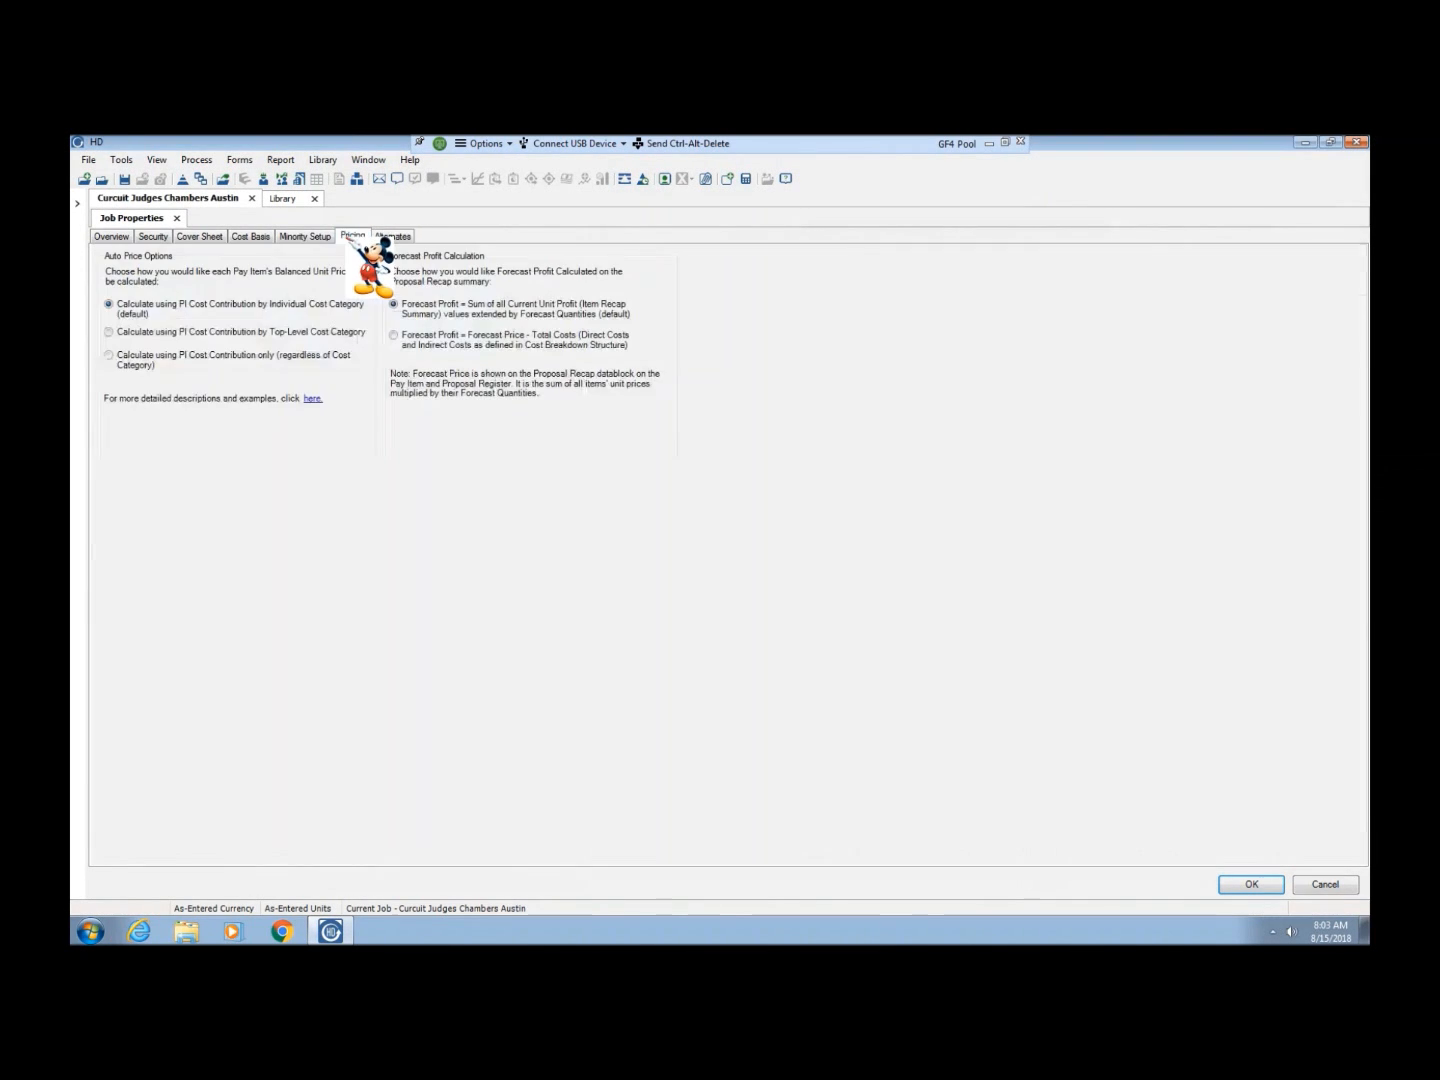
{"action": "left_click", "coordinate": [292, 237]}
{"action": "left_click", "coordinate": [249, 236]}
{"action": "left_click", "coordinate": [199, 236]}
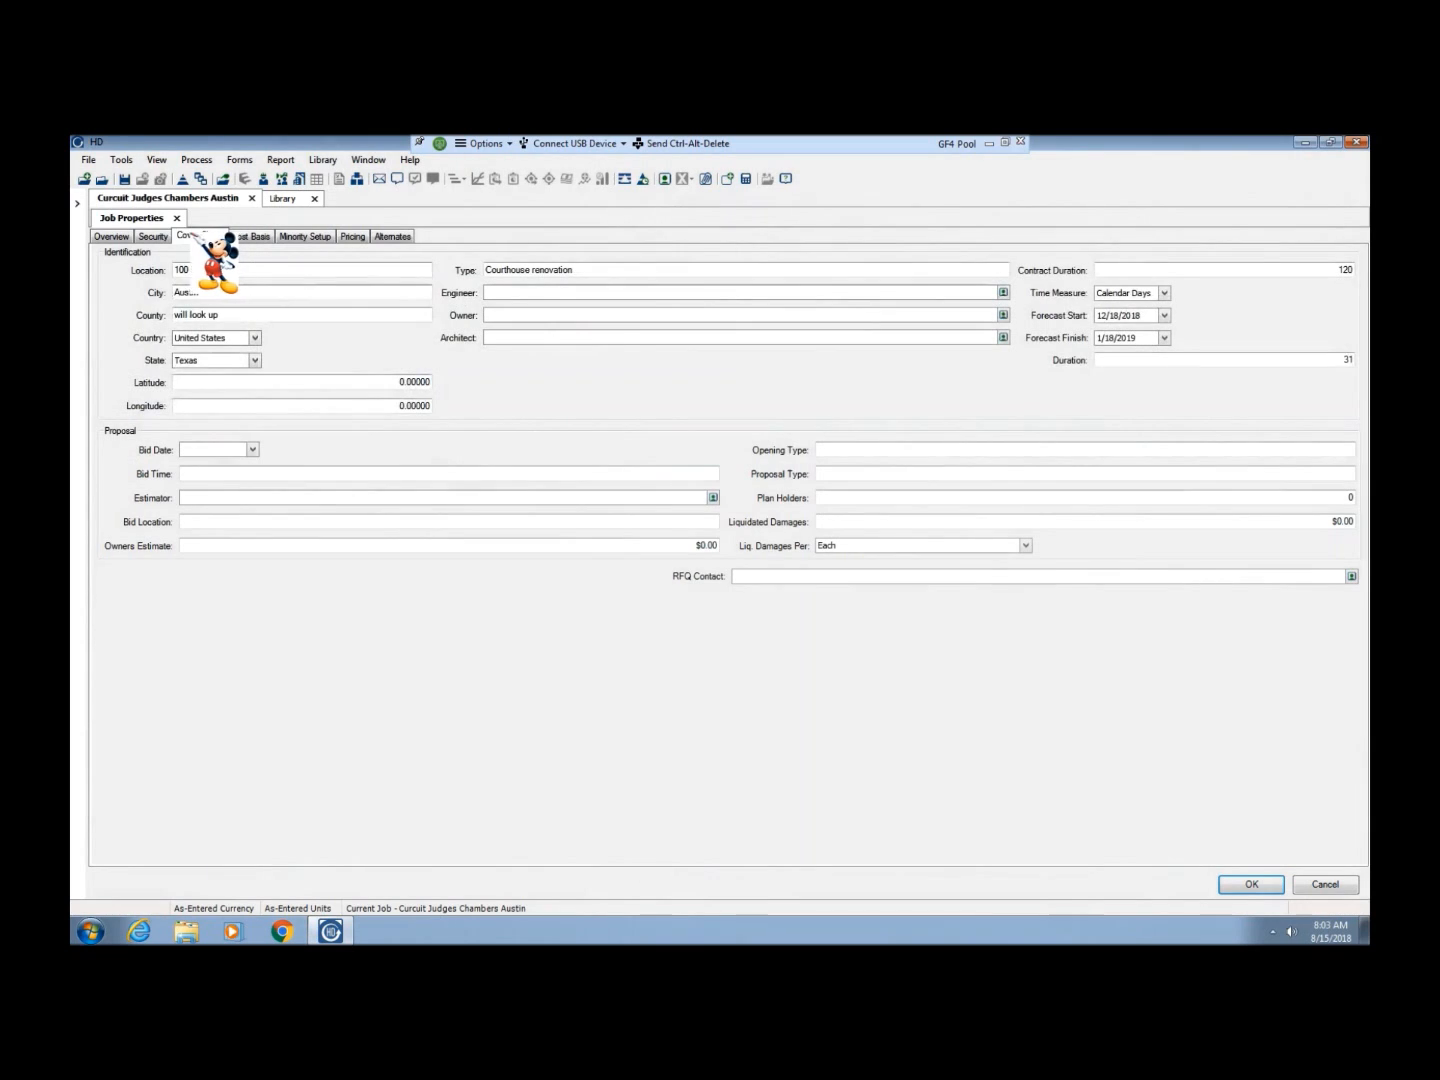
Check the job's security and overview properties and accept the completed job properties
{"action": "left_click", "coordinate": [155, 237]}
{"action": "left_click", "coordinate": [110, 238]}
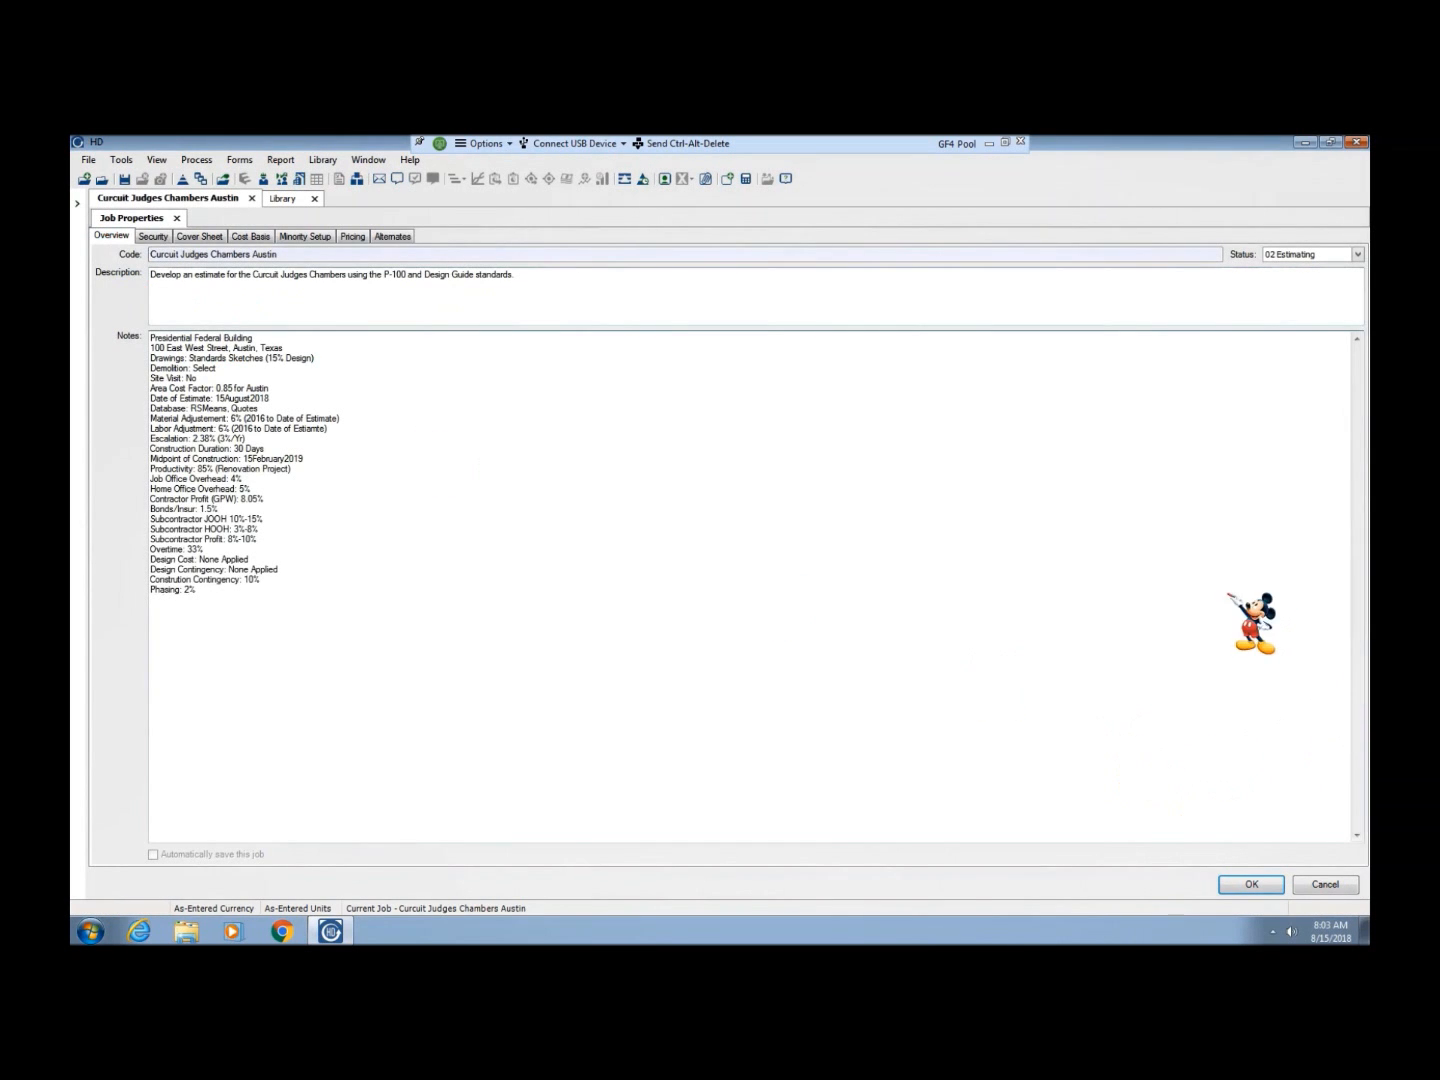
{"action": "left_click", "coordinate": [1248, 884]}
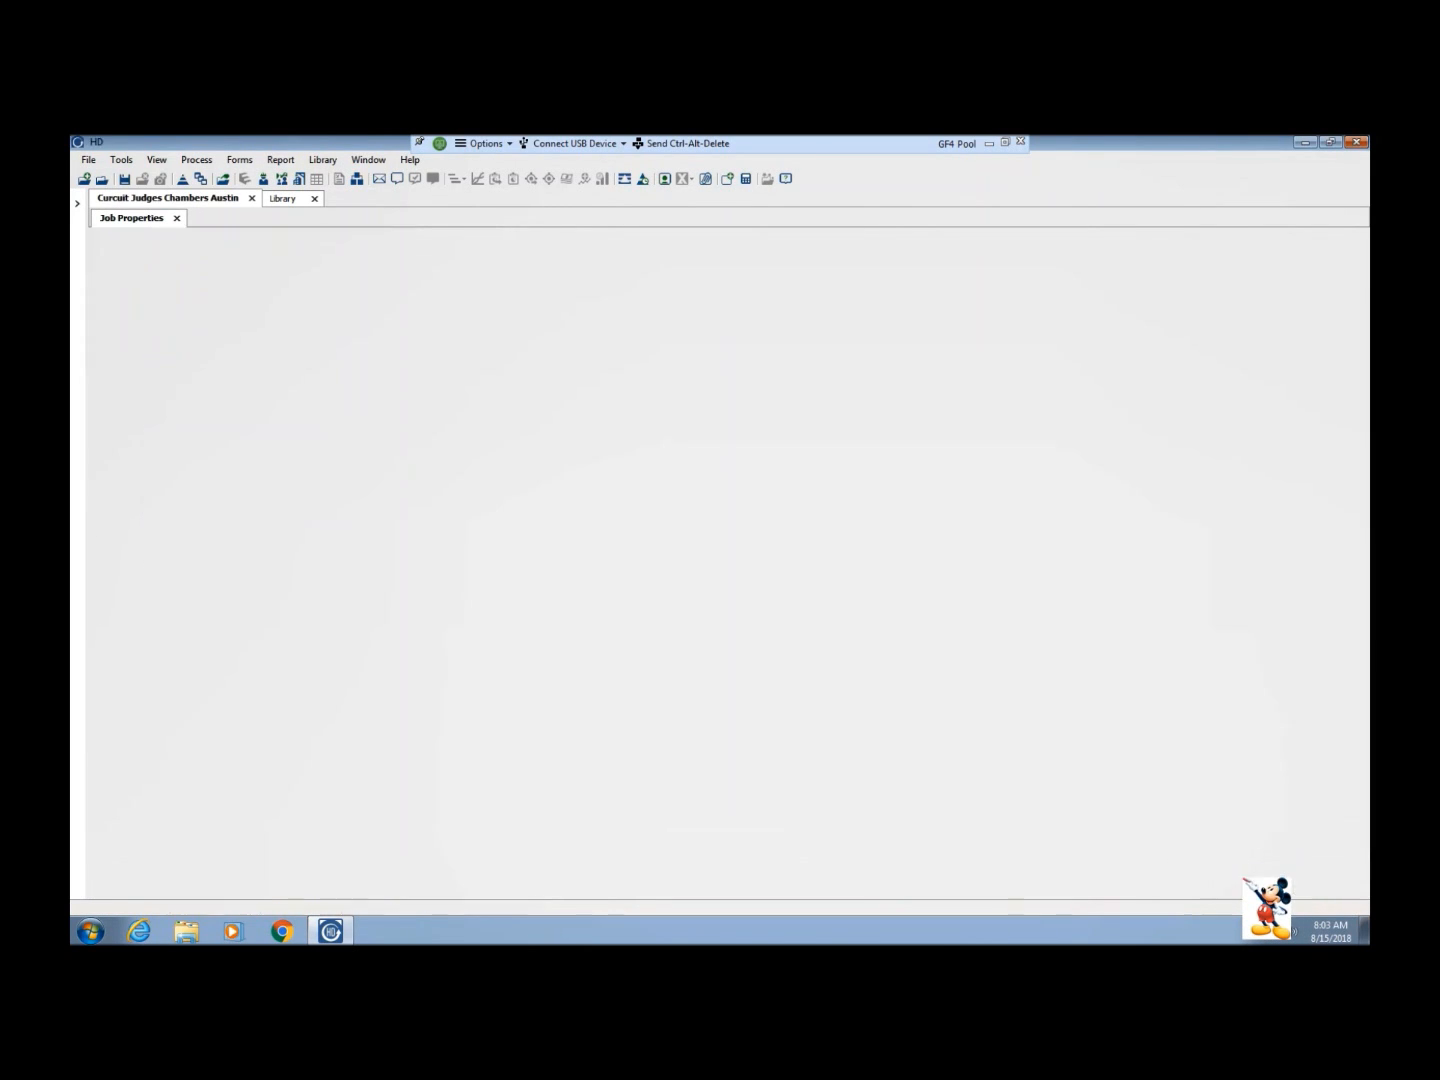